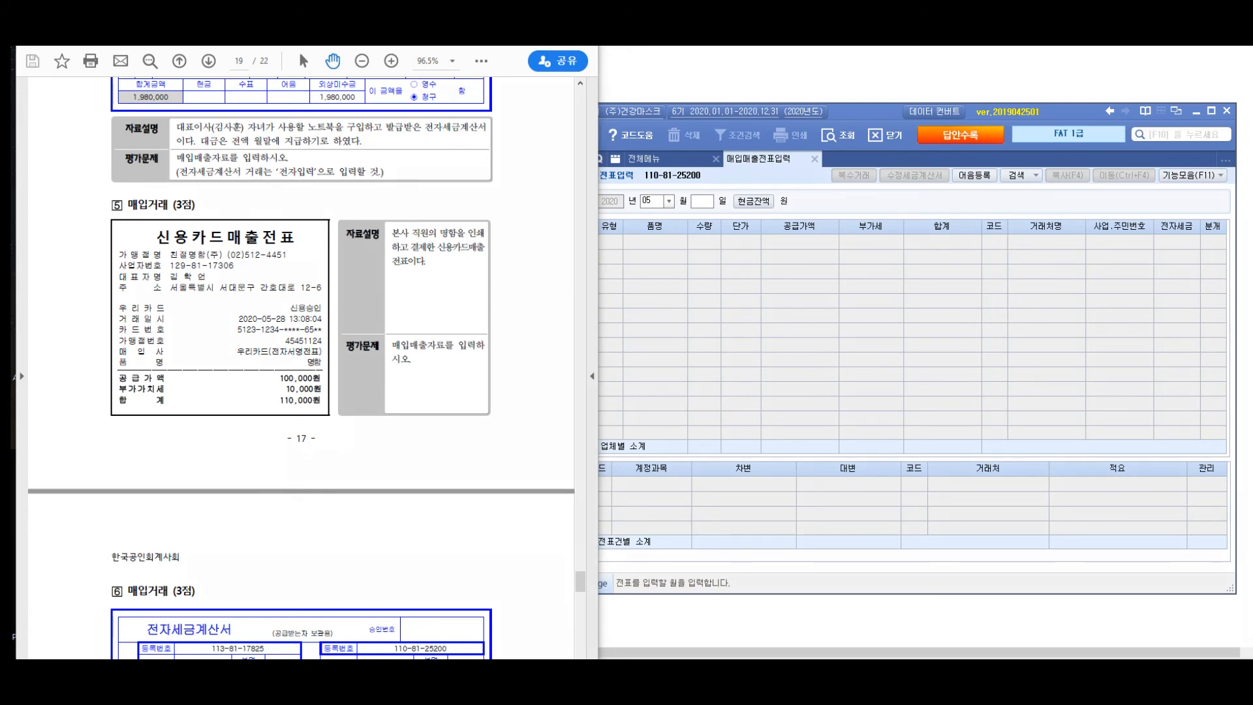
left_click_drag(225, 195, 166, 215)
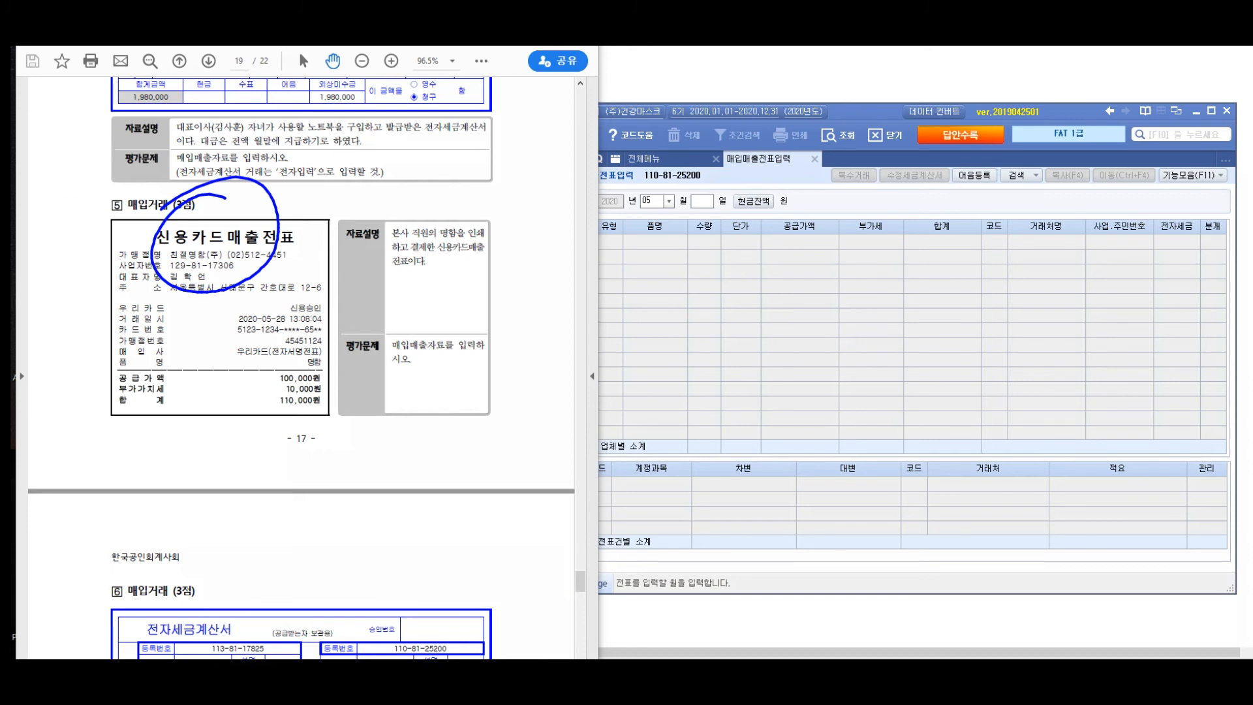
mouse_move(329, 353)
left_mouse_down()
mouse_move(306, 361)
mouse_move(311, 370)
left_mouse_up()
left_click_drag(319, 230, 380, 197)
mouse_move(484, 190)
left_mouse_down()
mouse_move(505, 241)
mouse_move(452, 536)
left_mouse_up()
left_click_drag(513, 139, 520, 194)
mouse_move(514, 177)
left_mouse_down()
mouse_move(547, 173)
mouse_move(558, 184)
left_mouse_up()
left_click_drag(553, 186, 579, 197)
mouse_move(572, 167)
left_mouse_down()
mouse_move(589, 167)
mouse_move(612, 199)
left_mouse_up()
left_click_drag(649, 139, 652, 179)
left_click_drag(649, 163, 695, 193)
mouse_move(713, 139)
left_mouse_down()
mouse_move(715, 209)
mouse_move(723, 192)
left_mouse_up()
mouse_move(727, 171)
left_mouse_down()
mouse_move(766, 147)
mouse_move(780, 210)
left_mouse_up()
mouse_move(789, 146)
left_mouse_down()
mouse_move(805, 171)
mouse_move(835, 177)
left_mouse_up()
mouse_move(868, 142)
left_mouse_down()
mouse_move(876, 179)
mouse_move(944, 185)
left_mouse_up()
left_click_drag(943, 156, 951, 185)
left_click_drag(963, 147, 1025, 172)
left_click_drag(1038, 166, 1042, 176)
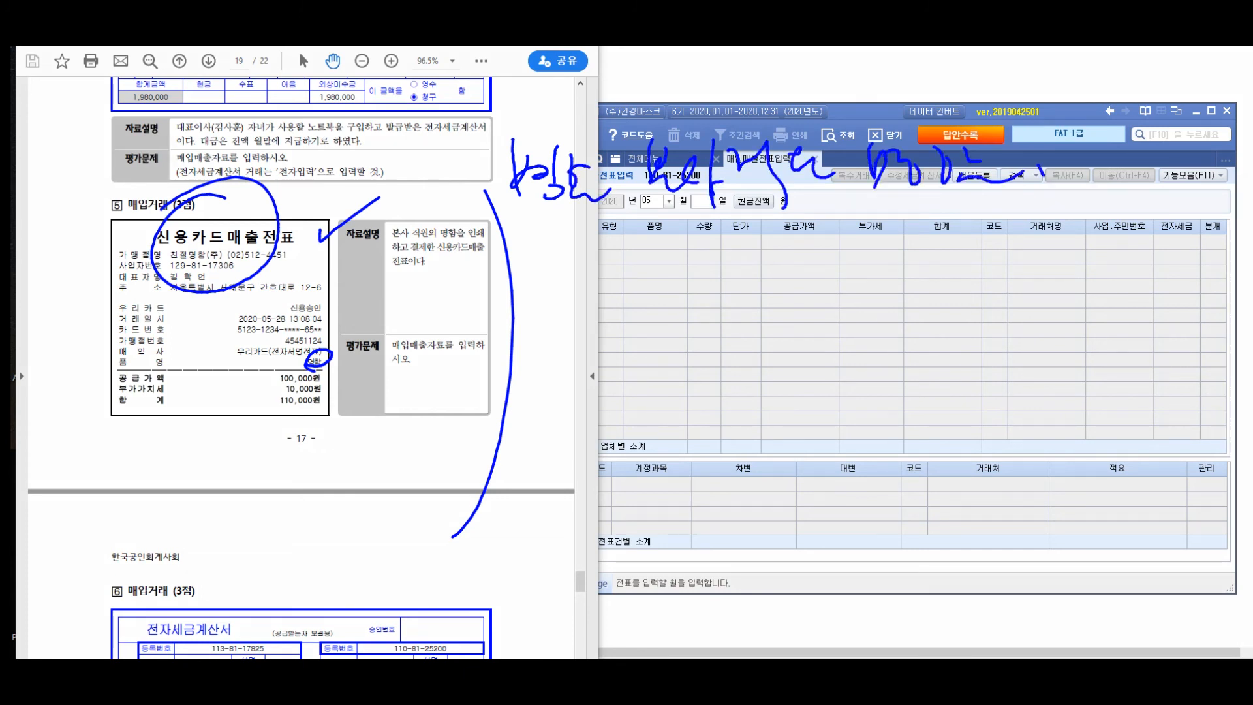
left_click_drag(532, 248, 586, 246)
mouse_move(533, 260)
left_mouse_down()
mouse_move(587, 259)
mouse_move(563, 275)
left_mouse_up()
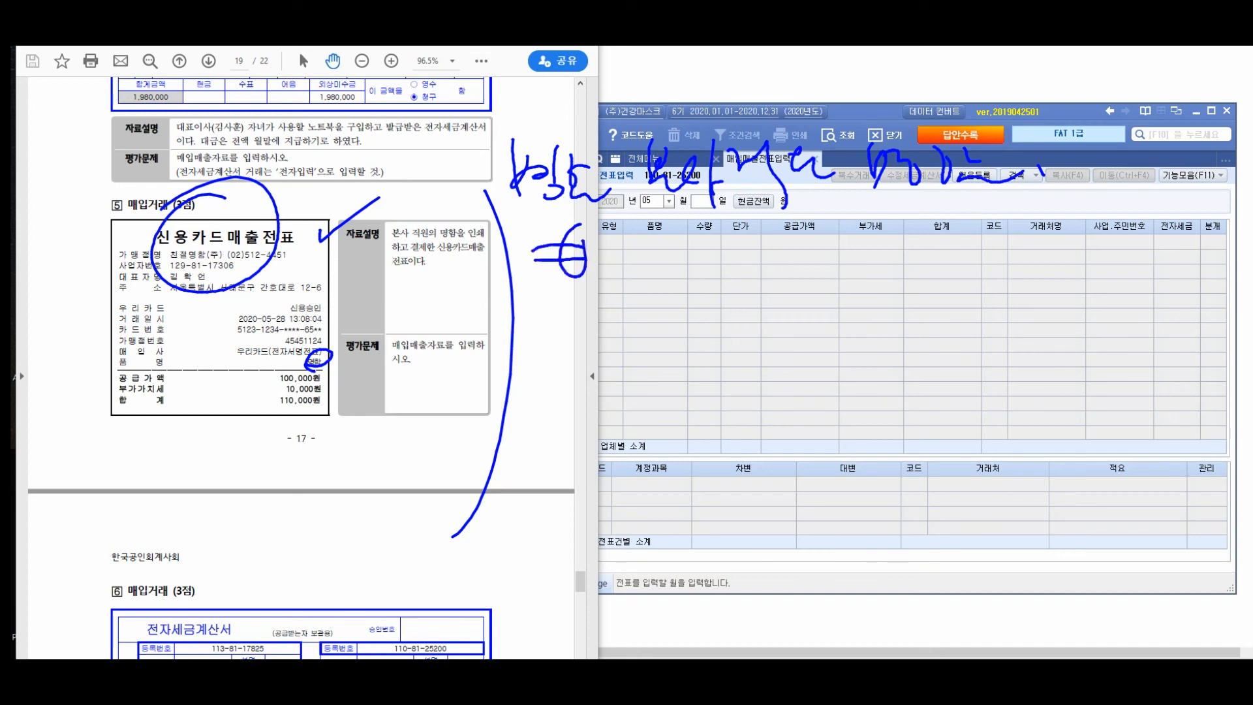
left_click_drag(612, 229, 623, 248)
left_click_drag(595, 255, 626, 263)
mouse_move(633, 229)
left_mouse_down()
mouse_move(636, 280)
mouse_move(637, 257)
left_mouse_up()
mouse_move(643, 255)
left_mouse_down()
mouse_move(670, 260)
mouse_move(677, 278)
left_mouse_up()
left_click_drag(610, 299, 627, 303)
left_click_drag(592, 337, 628, 324)
left_click_drag(620, 328, 636, 351)
left_click_drag(646, 300, 657, 302)
mouse_move(626, 332)
left_mouse_down()
mouse_move(656, 351)
mouse_move(658, 340)
left_mouse_up()
left_click_drag(560, 289, 742, 266)
left_click_drag(705, 229, 691, 380)
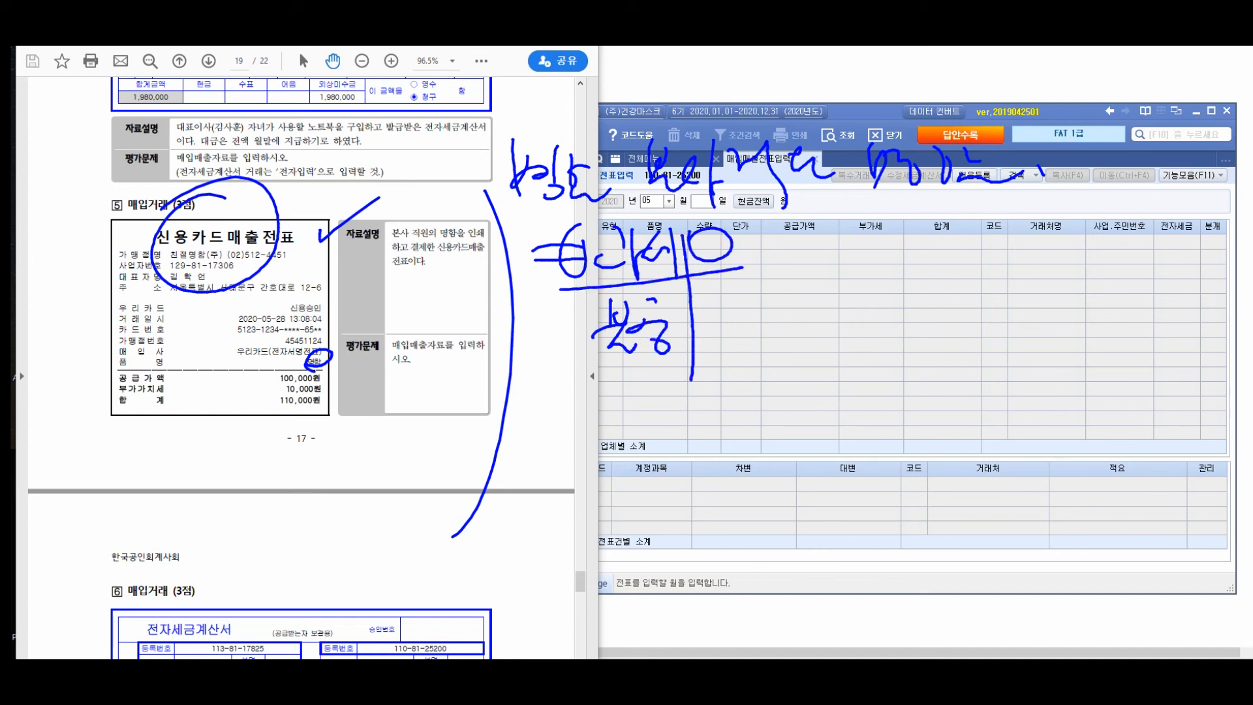
mouse_move(595, 370)
left_mouse_down()
mouse_move(581, 326)
mouse_move(588, 354)
left_mouse_up()
left_click_drag(710, 333, 741, 332)
left_click_drag(711, 342, 744, 339)
left_click_drag(733, 330, 736, 359)
left_click_drag(797, 313, 779, 341)
mouse_move(812, 302)
left_mouse_down()
mouse_move(810, 346)
mouse_move(838, 337)
mouse_move(853, 363)
left_mouse_up()
mouse_move(858, 307)
left_mouse_down()
mouse_move(889, 336)
mouse_move(924, 325)
mouse_move(943, 343)
left_mouse_up()
mouse_move(950, 303)
left_mouse_down()
mouse_move(959, 352)
mouse_move(971, 339)
left_mouse_up()
left_click_drag(973, 330, 1028, 330)
left_click_drag(771, 363, 1016, 338)
left_click_drag(800, 382, 800, 414)
left_click_drag(811, 396, 835, 427)
mouse_move(840, 393)
left_mouse_down()
mouse_move(840, 419)
mouse_move(867, 401)
left_mouse_up()
mouse_move(878, 373)
left_mouse_down()
mouse_move(883, 421)
mouse_move(907, 390)
mouse_move(939, 408)
left_mouse_up()
mouse_move(1002, 336)
left_mouse_down()
mouse_move(1034, 341)
mouse_move(1036, 354)
left_mouse_up()
mouse_move(1037, 330)
left_mouse_down()
mouse_move(1027, 366)
mouse_move(1085, 359)
left_mouse_up()
mouse_move(1090, 346)
left_mouse_down()
mouse_move(1105, 331)
mouse_move(1104, 366)
left_mouse_up()
left_click_drag(1108, 328, 1152, 372)
mouse_move(1161, 330)
left_mouse_down()
mouse_move(1163, 351)
mouse_move(1204, 339)
left_mouse_up()
left_click_drag(1200, 346, 1180, 402)
left_click_drag(1102, 346, 1118, 351)
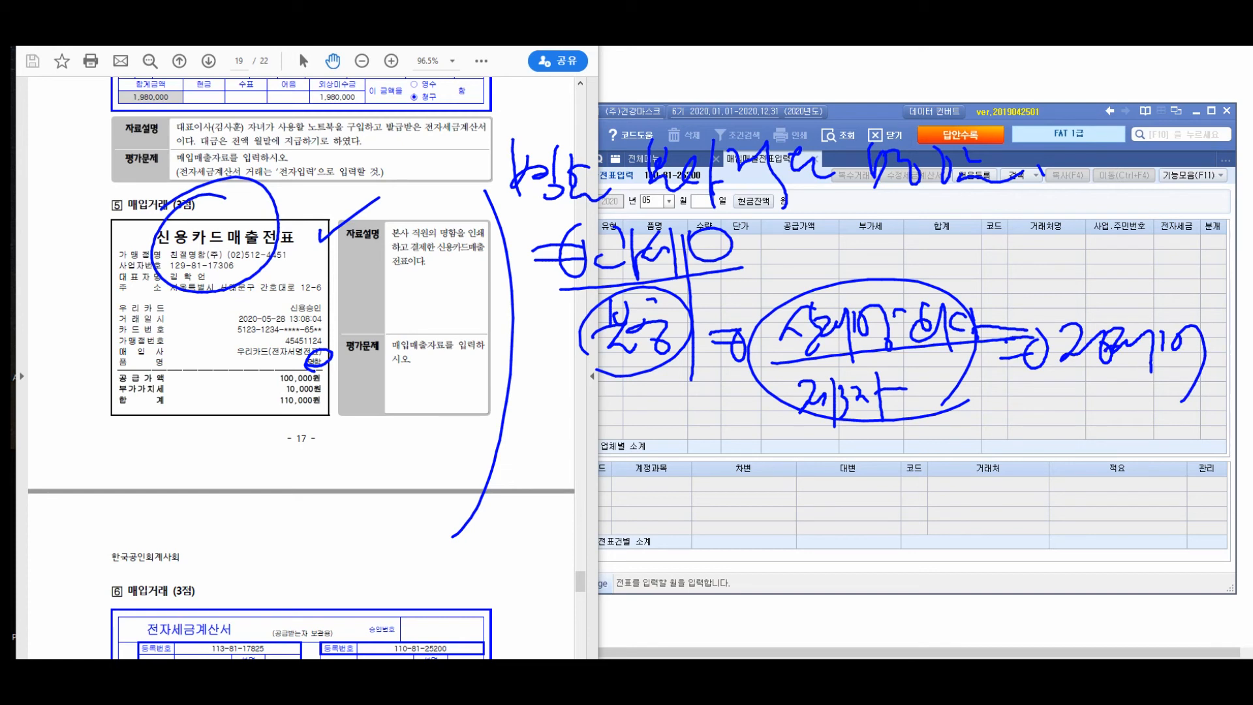
left_click_drag(586, 215, 1049, 193)
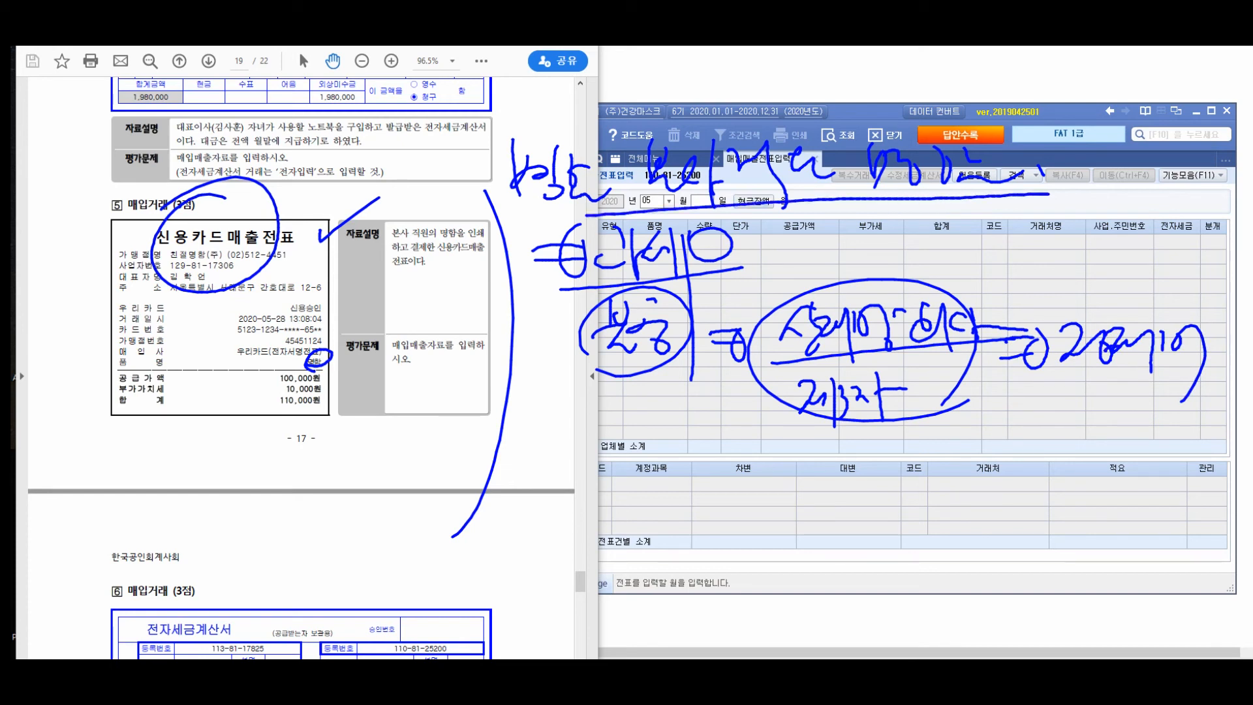
left_click_drag(702, 279, 730, 270)
mouse_move(575, 228)
left_mouse_down()
mouse_move(509, 281)
mouse_move(613, 302)
left_mouse_up()
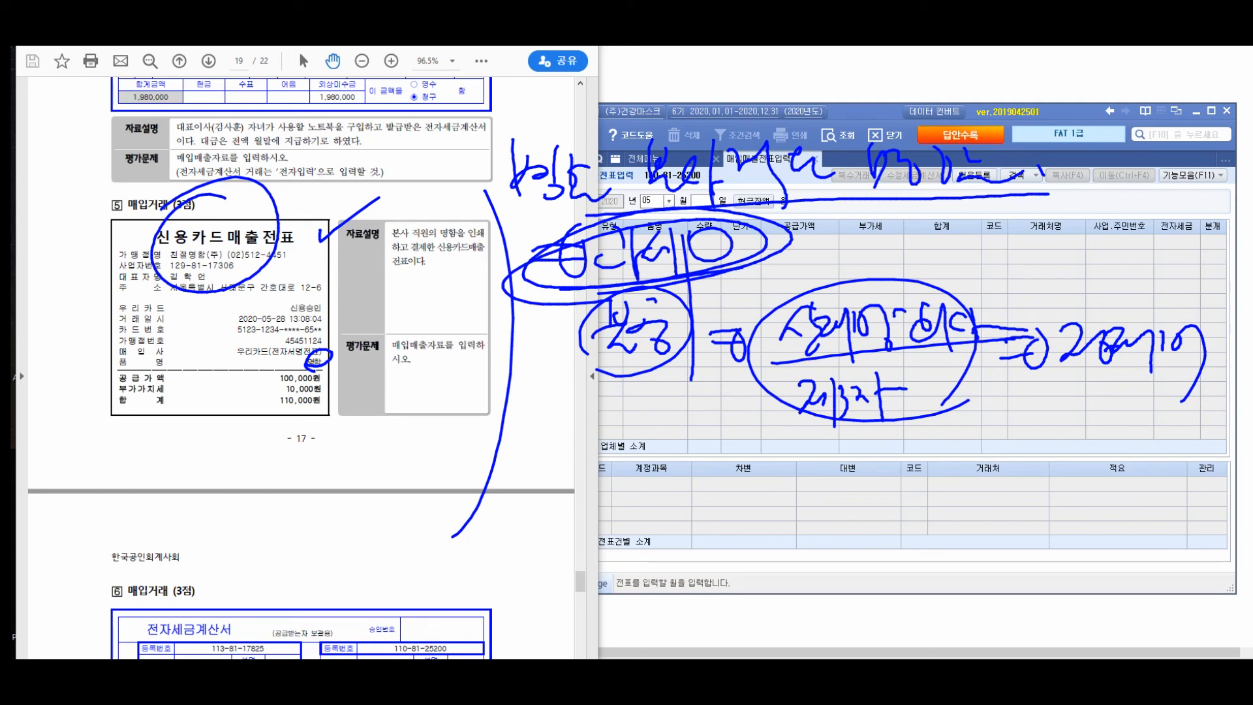
mouse_move(848, 212)
left_mouse_down()
mouse_move(875, 245)
mouse_move(857, 251)
left_mouse_up()
left_click_drag(845, 257, 887, 252)
left_click_drag(894, 207, 896, 280)
mouse_move(820, 243)
left_mouse_down()
mouse_move(911, 262)
mouse_move(817, 235)
left_mouse_up()
mouse_move(773, 241)
left_mouse_down()
mouse_move(805, 238)
mouse_move(808, 250)
left_mouse_up()
left_click_drag(793, 225, 809, 247)
left_click_drag(925, 244, 930, 255)
left_click_drag(967, 204, 966, 224)
left_click_drag(979, 204, 976, 232)
mouse_move(956, 241)
left_mouse_down()
mouse_move(991, 230)
mouse_move(986, 261)
left_mouse_up()
mouse_move(988, 222)
left_mouse_down()
mouse_move(1001, 236)
mouse_move(1017, 223)
mouse_move(997, 283)
left_mouse_up()
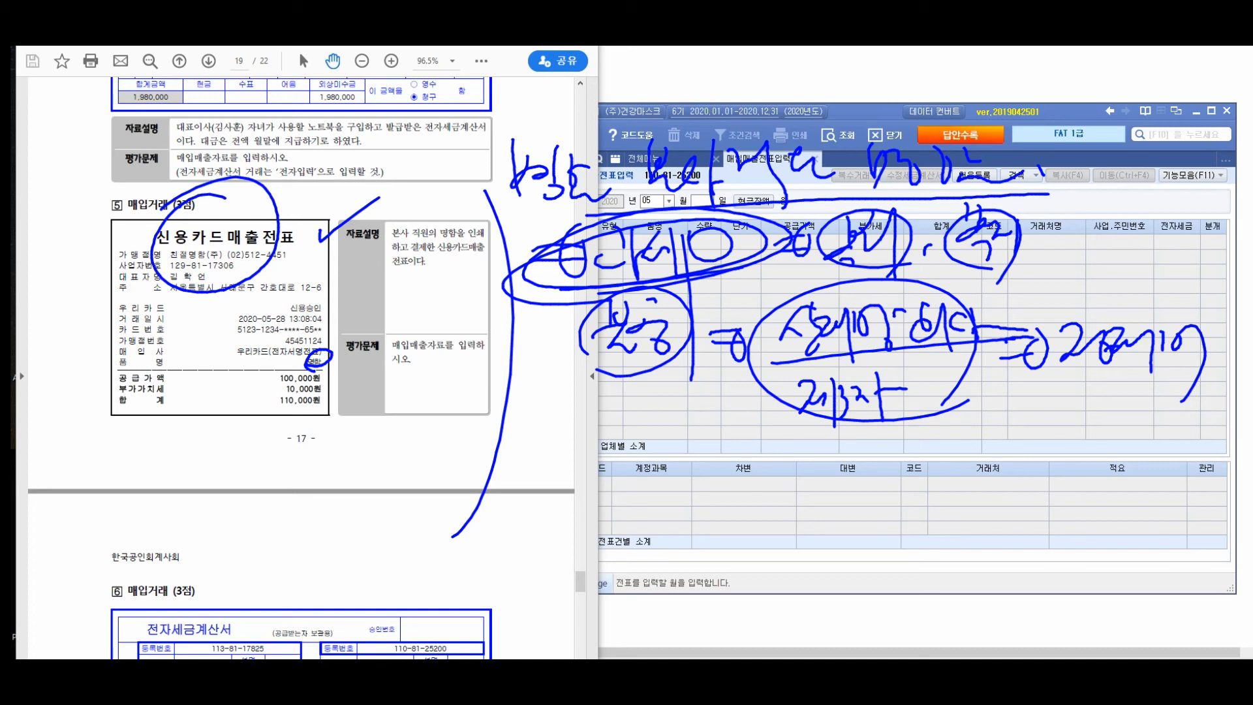
mouse_move(173, 435)
left_mouse_down()
mouse_move(277, 526)
mouse_move(252, 550)
left_mouse_up()
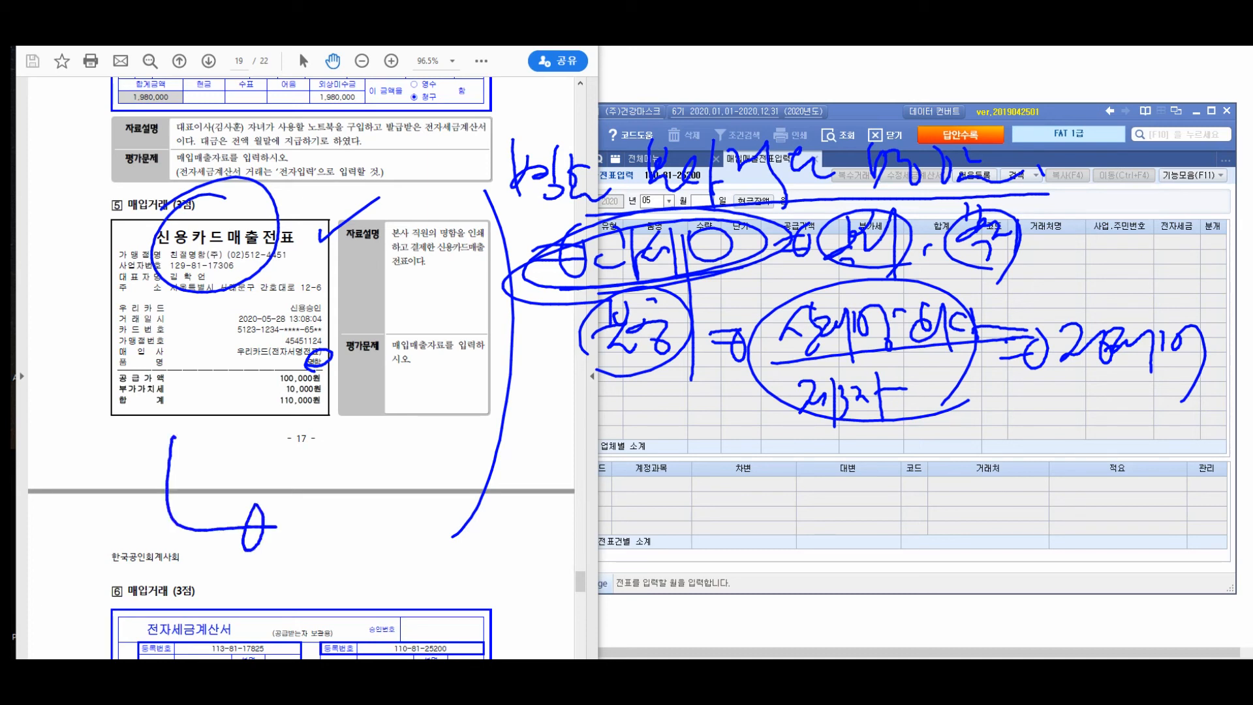
left_click_drag(106, 386, 144, 367)
left_click_drag(299, 446, 352, 513)
left_click_drag(351, 463, 360, 472)
left_click_drag(370, 451, 381, 465)
left_click_drag(362, 477, 373, 506)
left_click_drag(413, 448, 405, 498)
left_click_drag(419, 450, 444, 508)
left_click_drag(450, 471, 488, 484)
mouse_move(499, 450)
left_mouse_down()
mouse_move(501, 504)
mouse_move(503, 486)
left_mouse_up()
left_click_drag(515, 460, 539, 492)
left_click_drag(546, 434, 546, 526)
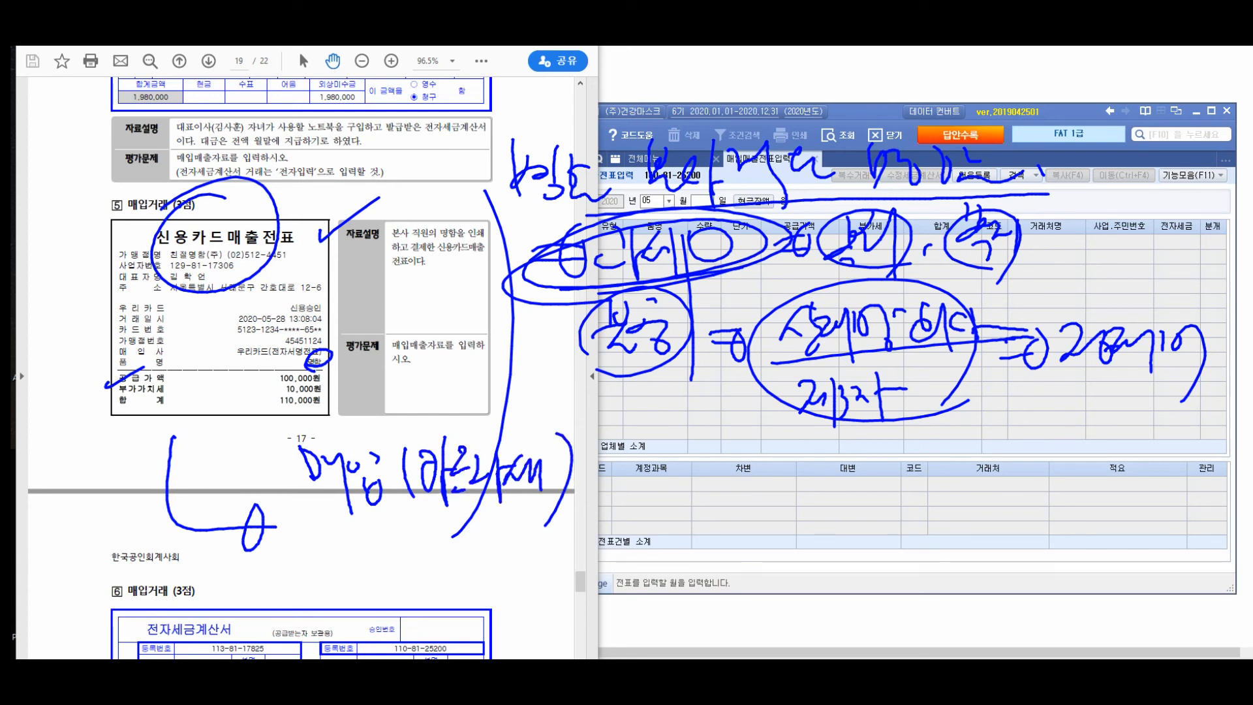
left_click_drag(319, 517, 601, 488)
left_click_drag(445, 543, 441, 588)
mouse_move(468, 556)
left_mouse_down()
mouse_move(490, 574)
mouse_move(484, 628)
left_mouse_up()
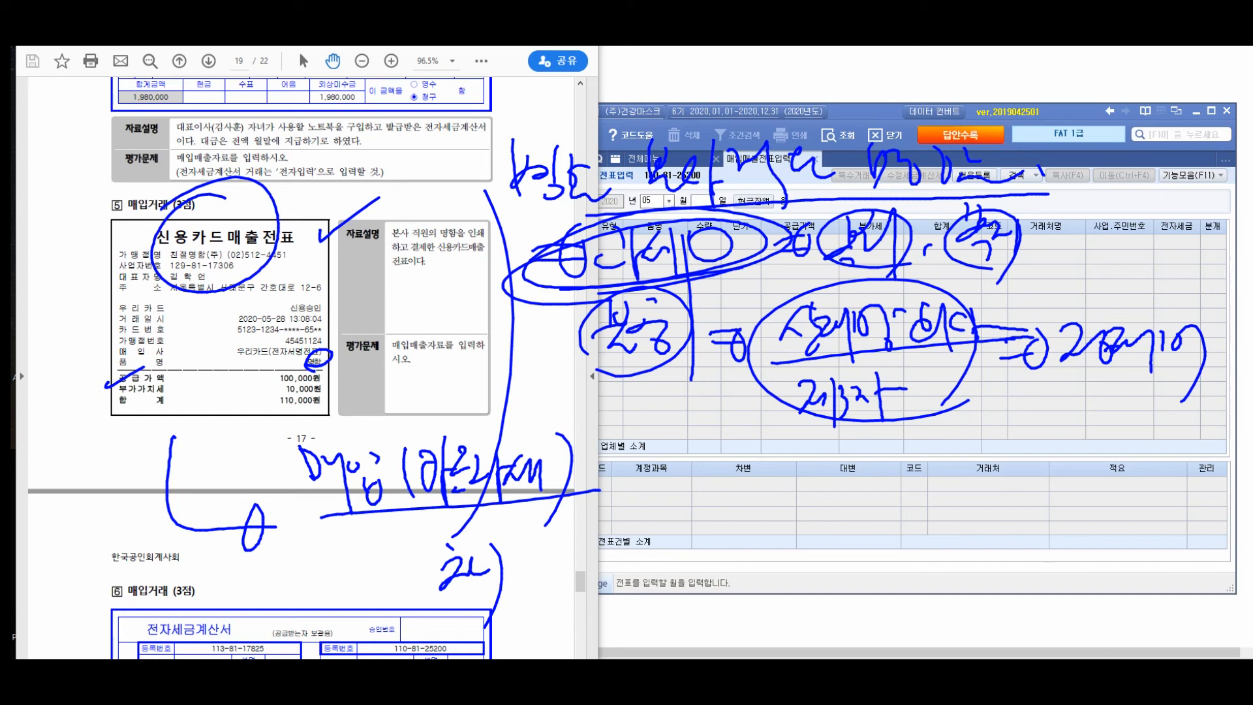
left_click_drag(531, 552, 536, 575)
left_click_drag(544, 548, 524, 611)
left_click_drag(536, 609, 552, 626)
left_click_drag(554, 577, 583, 568)
mouse_move(583, 563)
left_mouse_down()
mouse_move(592, 618)
mouse_move(610, 585)
left_mouse_up()
left_click_drag(605, 587, 615, 618)
left_click_drag(614, 564, 633, 594)
left_click_drag(637, 560, 658, 608)
mouse_move(659, 561)
left_mouse_down()
mouse_move(672, 594)
mouse_move(696, 594)
left_mouse_up()
left_click_drag(695, 560, 735, 607)
left_click_drag(769, 565, 746, 595)
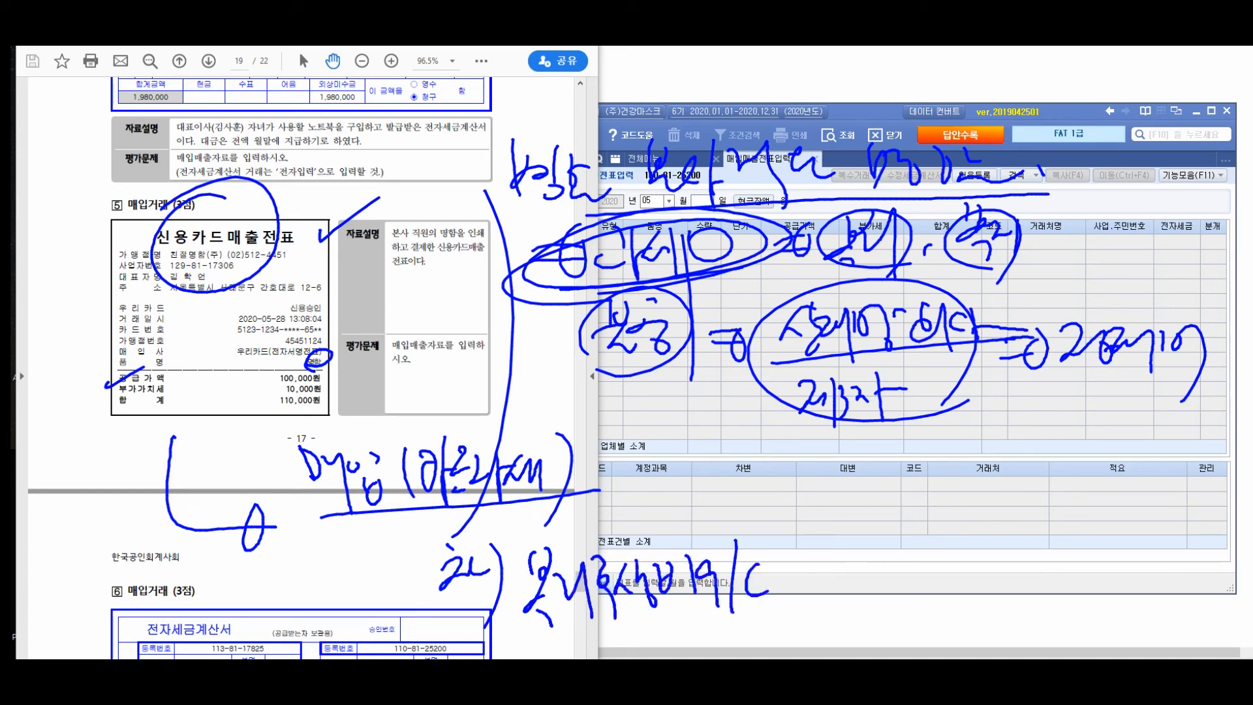
mouse_move(526, 603)
left_mouse_down()
mouse_move(783, 566)
mouse_move(666, 573)
mouse_move(733, 565)
left_mouse_up()
left_click_drag(662, 473, 692, 469)
left_click_drag(682, 471, 656, 502)
mouse_move(652, 510)
left_mouse_down()
mouse_move(697, 497)
mouse_move(681, 528)
mouse_move(703, 507)
left_mouse_up()
left_click_drag(718, 470, 726, 514)
left_click_drag(772, 467, 736, 533)
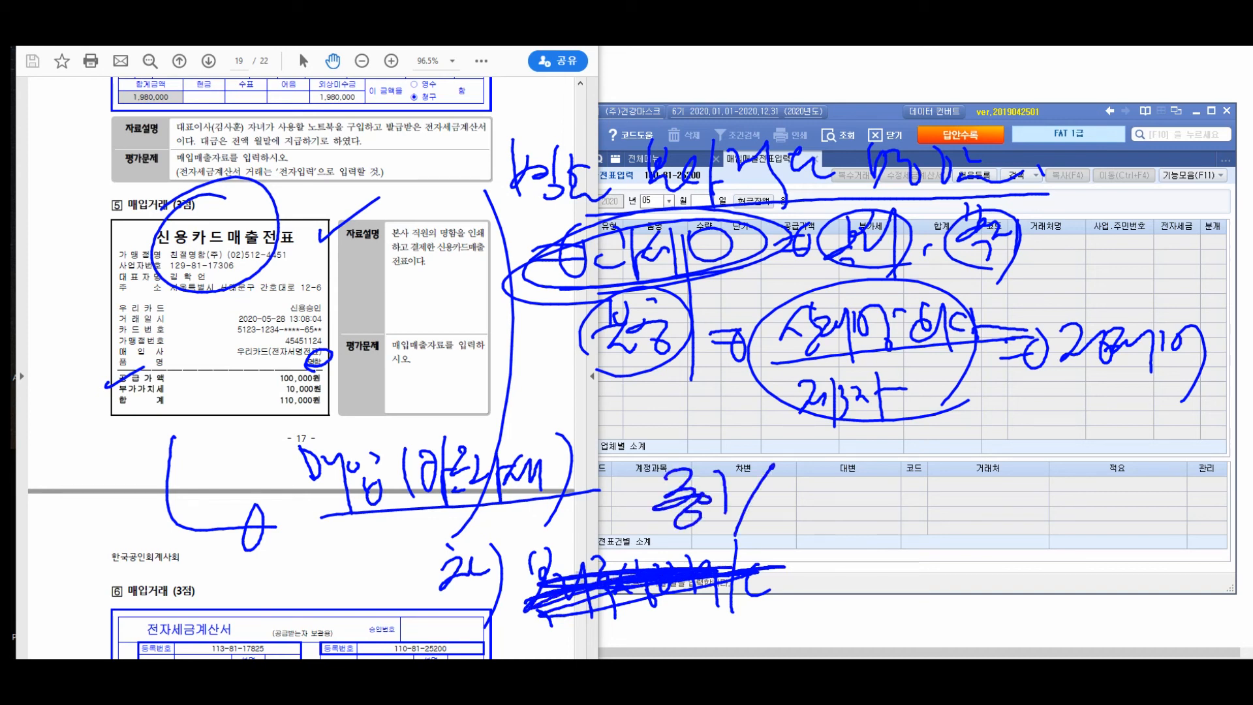
left_click_drag(773, 482, 774, 514)
mouse_move(774, 483)
left_mouse_down()
mouse_move(789, 503)
mouse_move(801, 495)
left_mouse_up()
left_click_drag(793, 469, 798, 525)
mouse_move(809, 478)
left_mouse_down()
mouse_move(824, 504)
mouse_move(844, 498)
mouse_move(860, 513)
left_mouse_up()
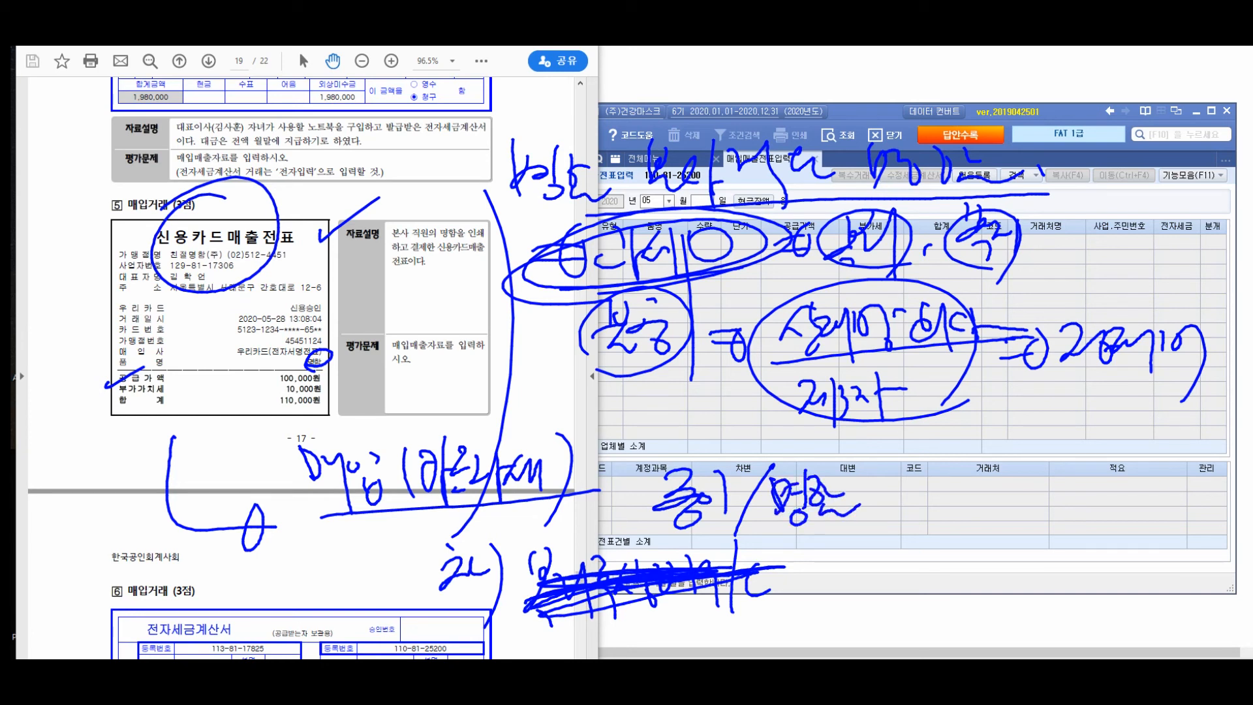
mouse_move(807, 552)
left_mouse_down()
mouse_move(826, 587)
mouse_move(868, 584)
mouse_move(919, 553)
mouse_move(979, 607)
left_mouse_up()
left_click_drag(984, 552, 1005, 588)
left_click_drag(1024, 530, 1044, 581)
left_click_drag(983, 621, 1065, 595)
left_click_drag(816, 548, 1018, 607)
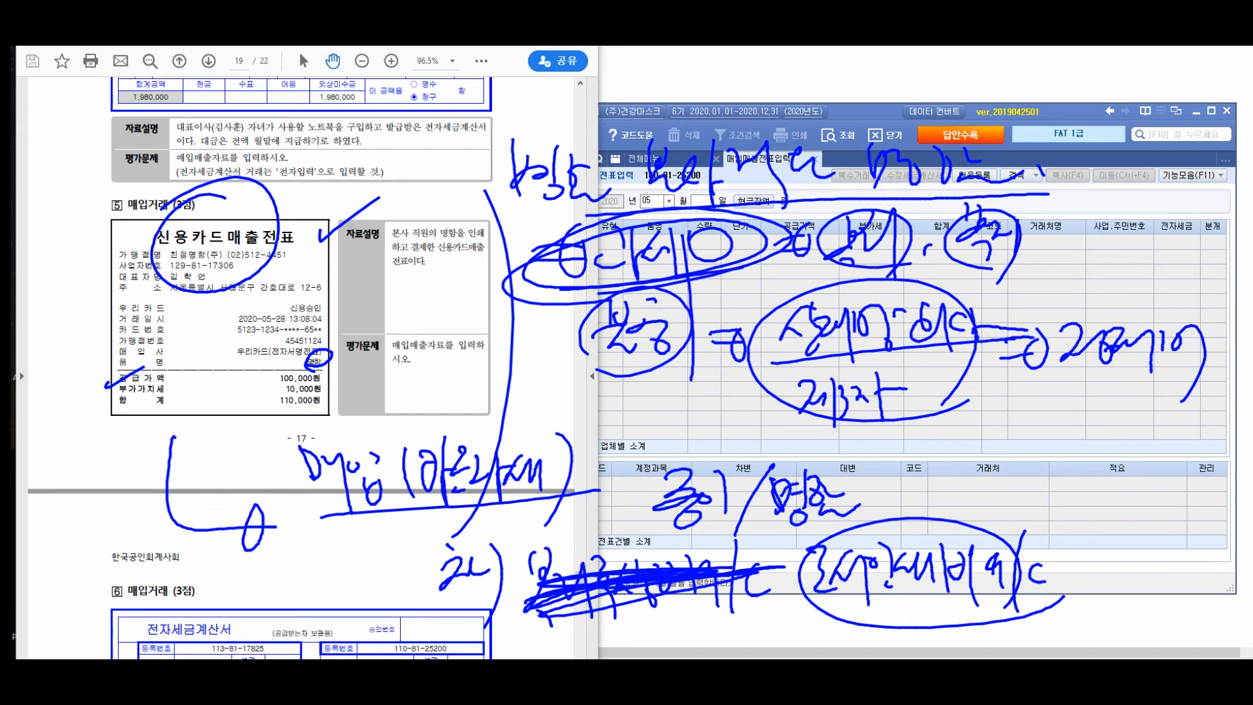
key("Escape")
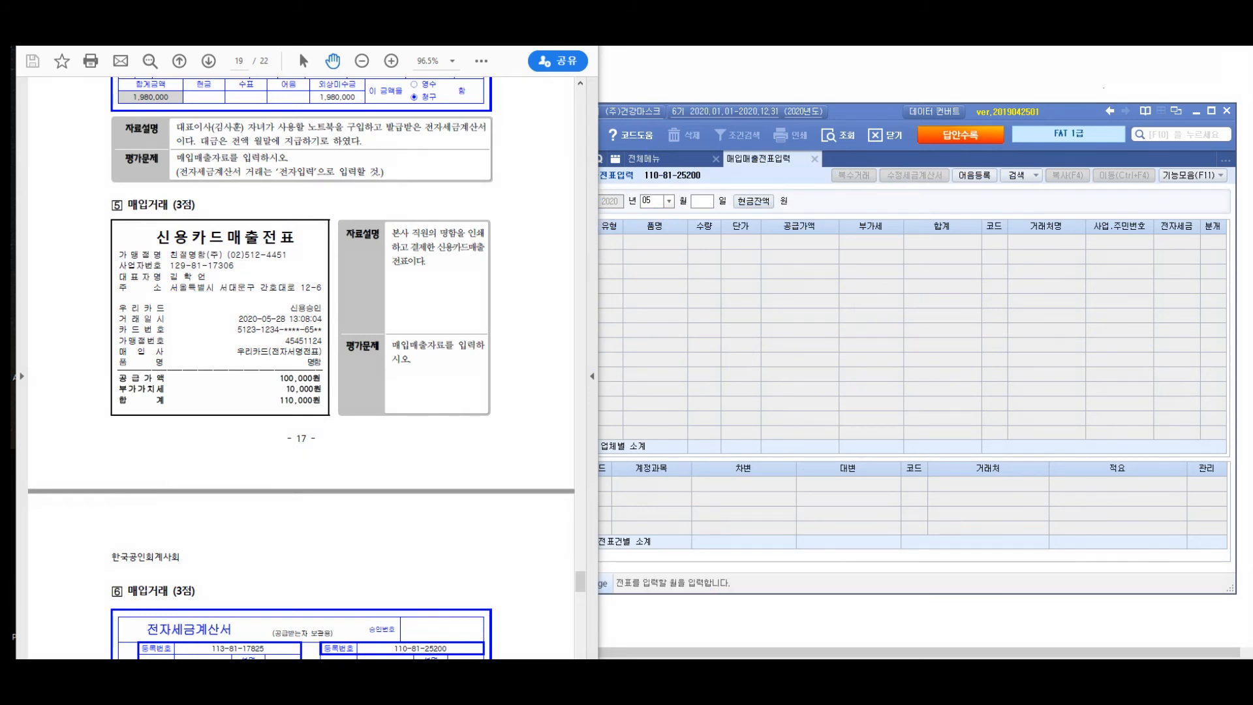
- Set the voucher date to day 28 of May 2020 and start a new entry row
left_click(702, 201)
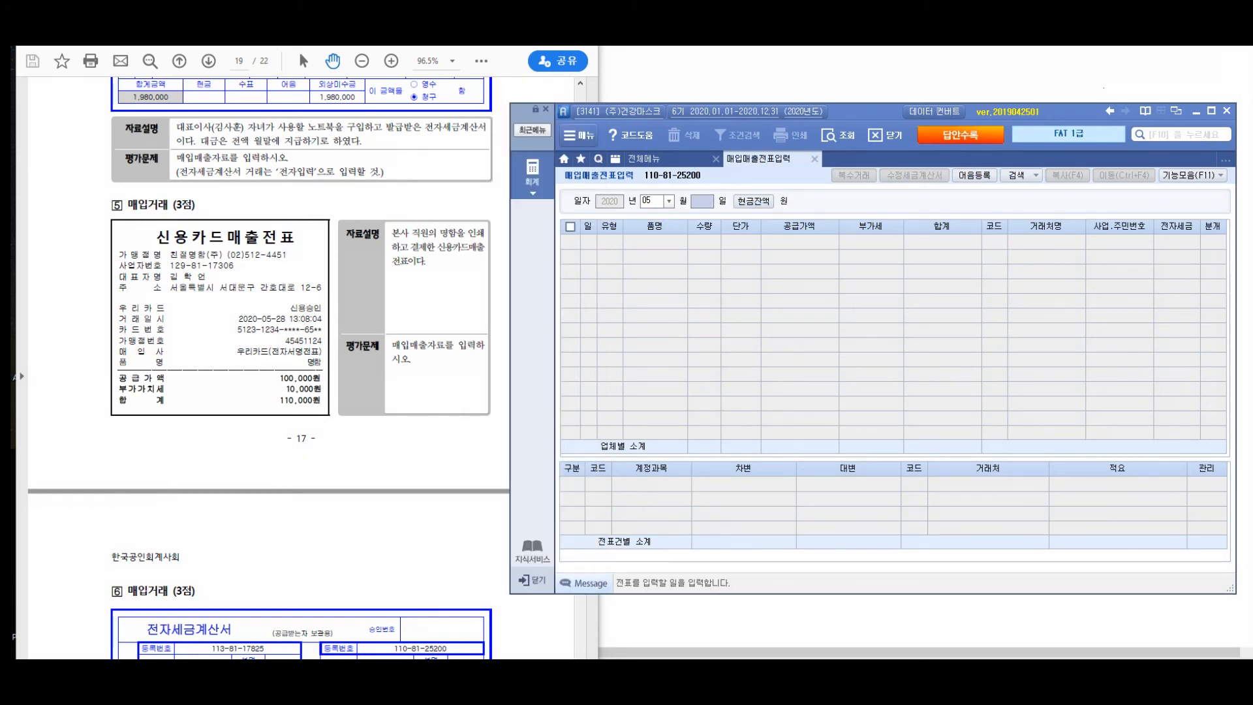
type("28")
key("Return")
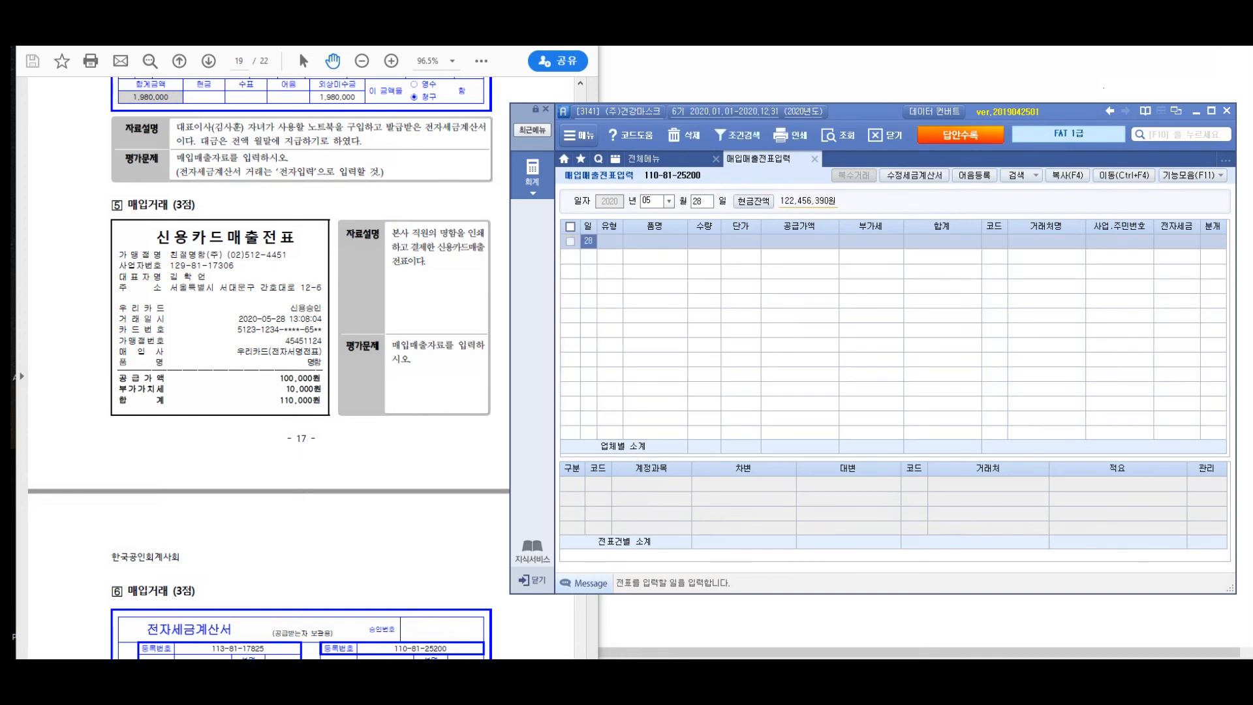
key("ctrl+2")
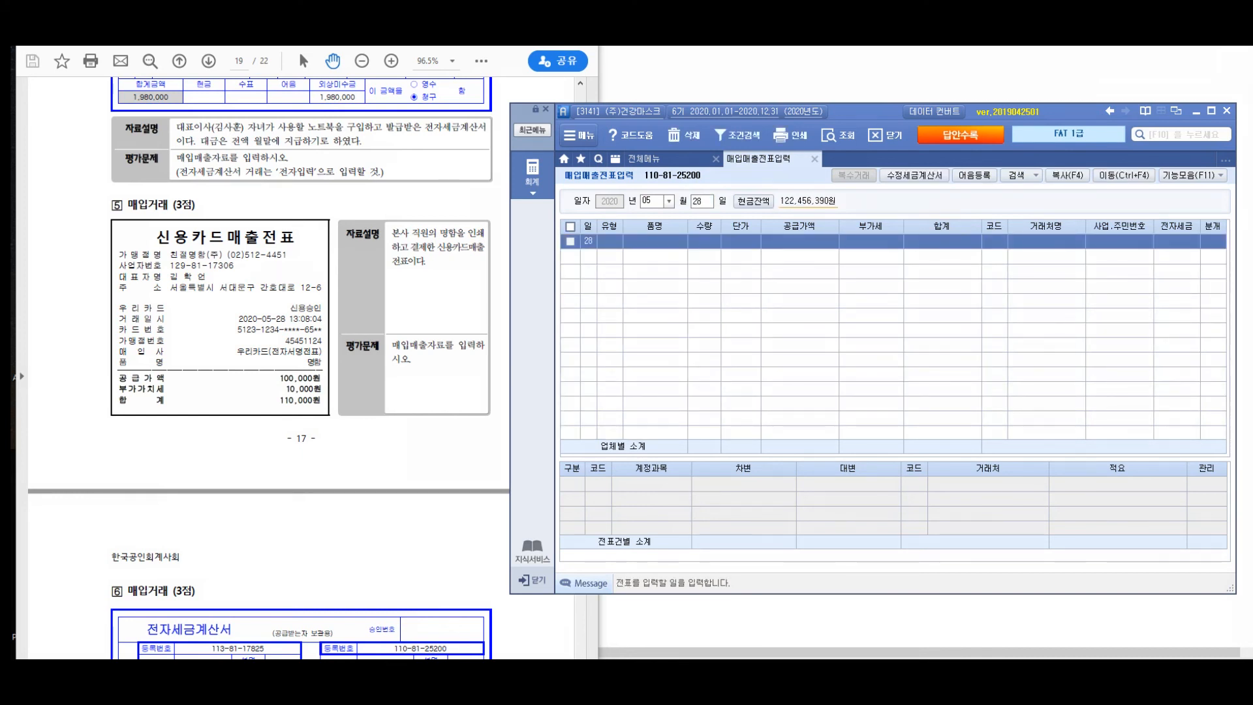
left_click_drag(117, 318, 331, 317)
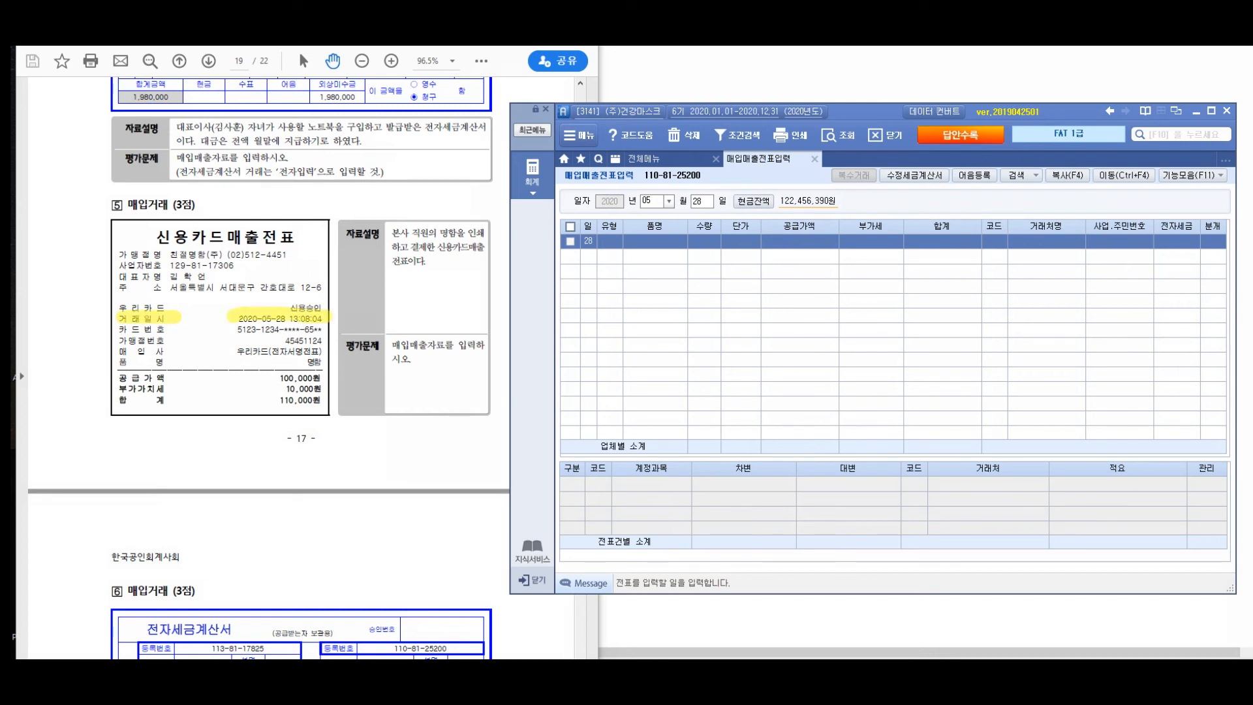
- Set the entry's type to the purchase type 57 카과 and assign 우리카드 as its credit card company
key("Return")
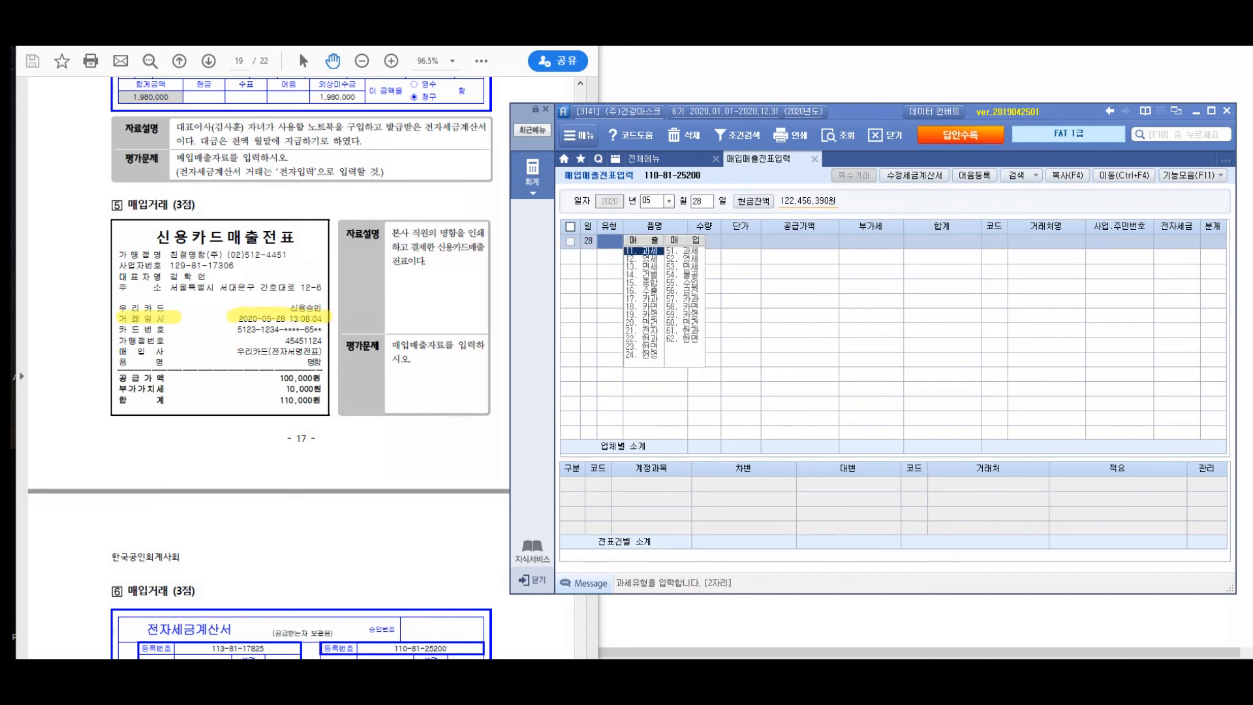
type("17")
key("Return")
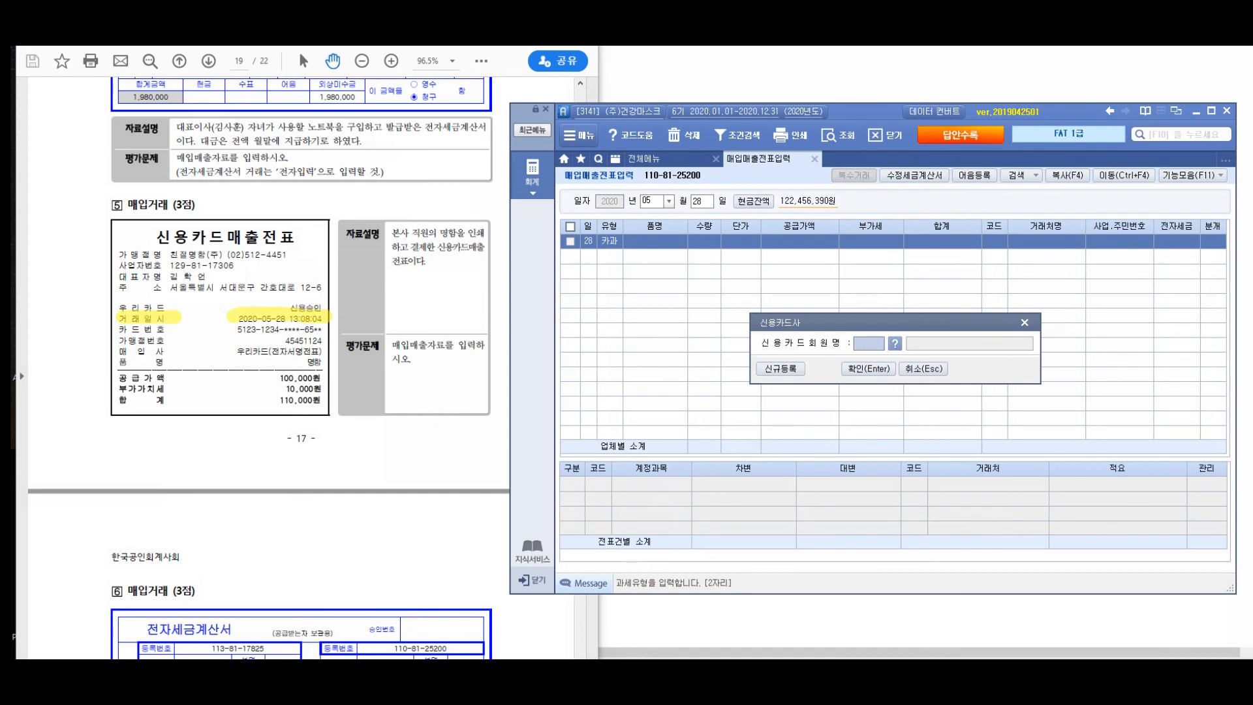
key("F2")
type("우리카드")
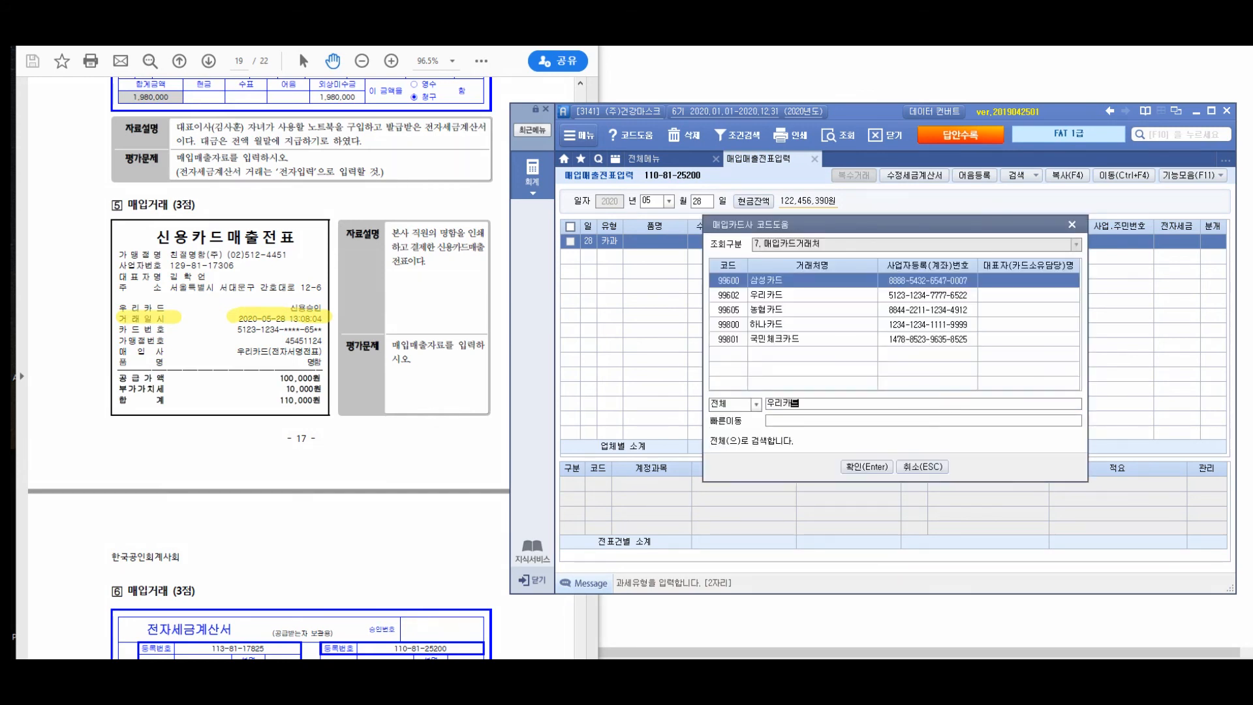
key("Return")
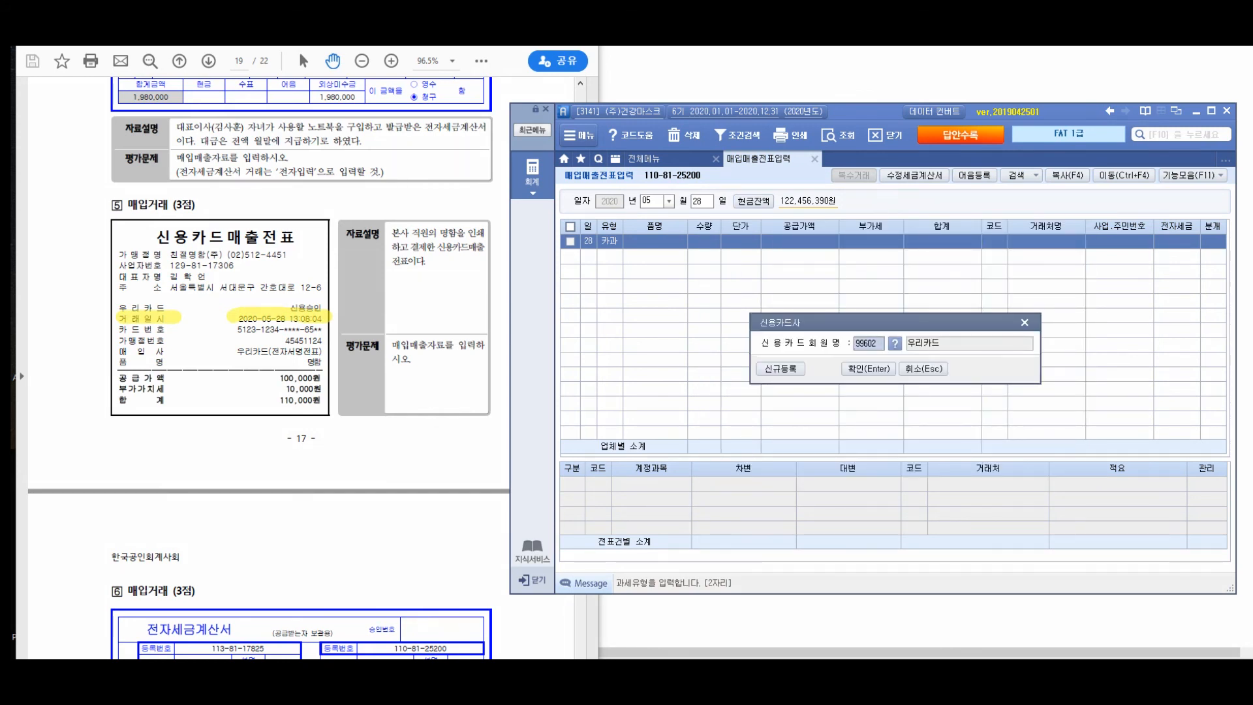
key("Return")
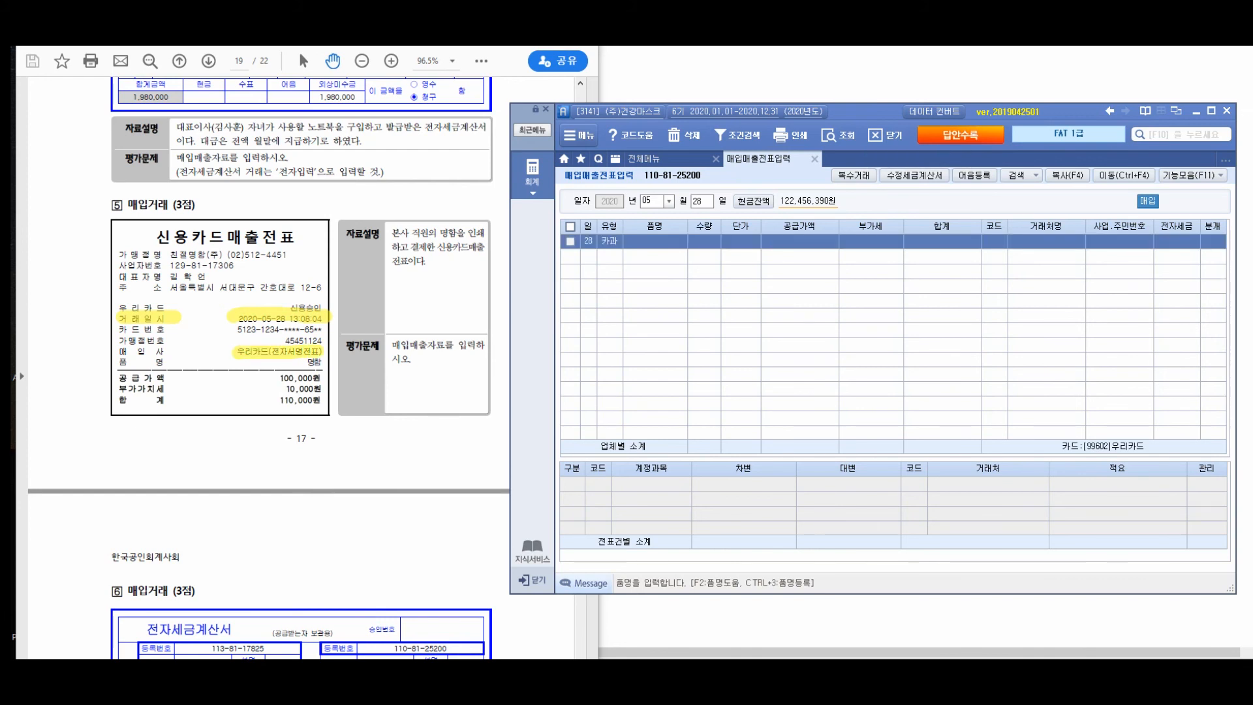
- Enter 명함 as the item name and 110,000 as the VAT-inclusive supply amount, accepting the calculated VAT
left_click(655, 241)
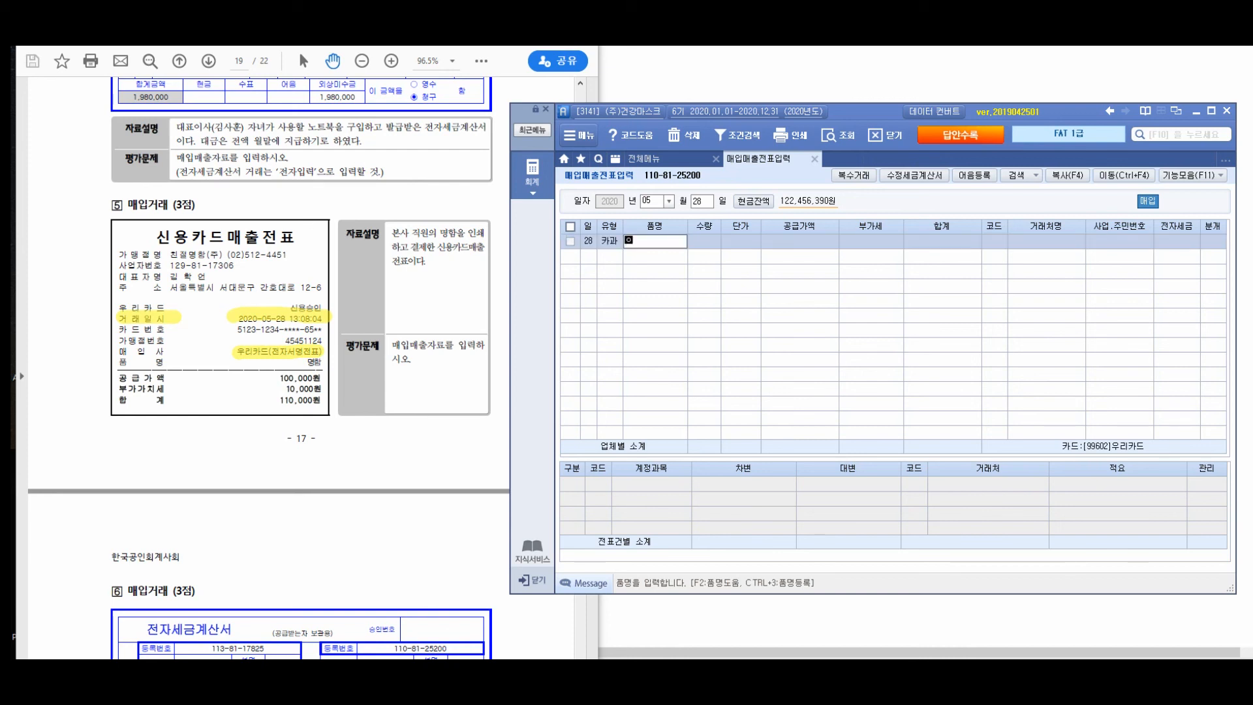
type("명함")
key("Return")
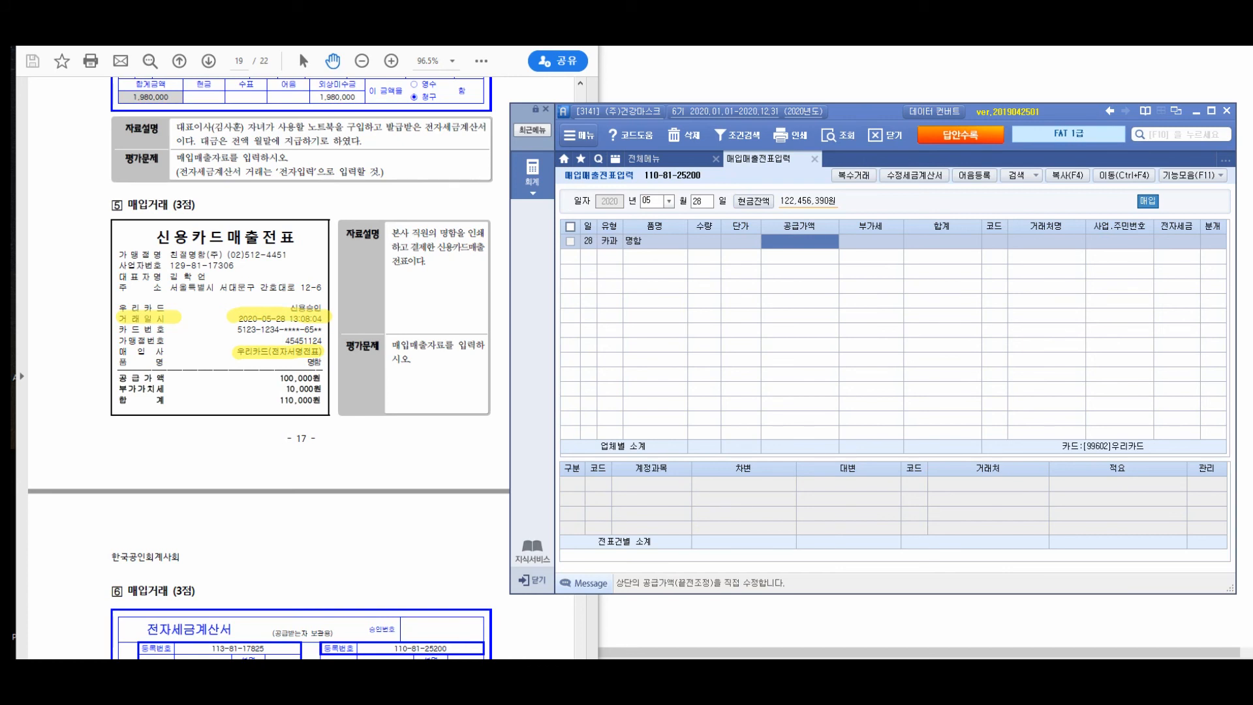
type("1100000")
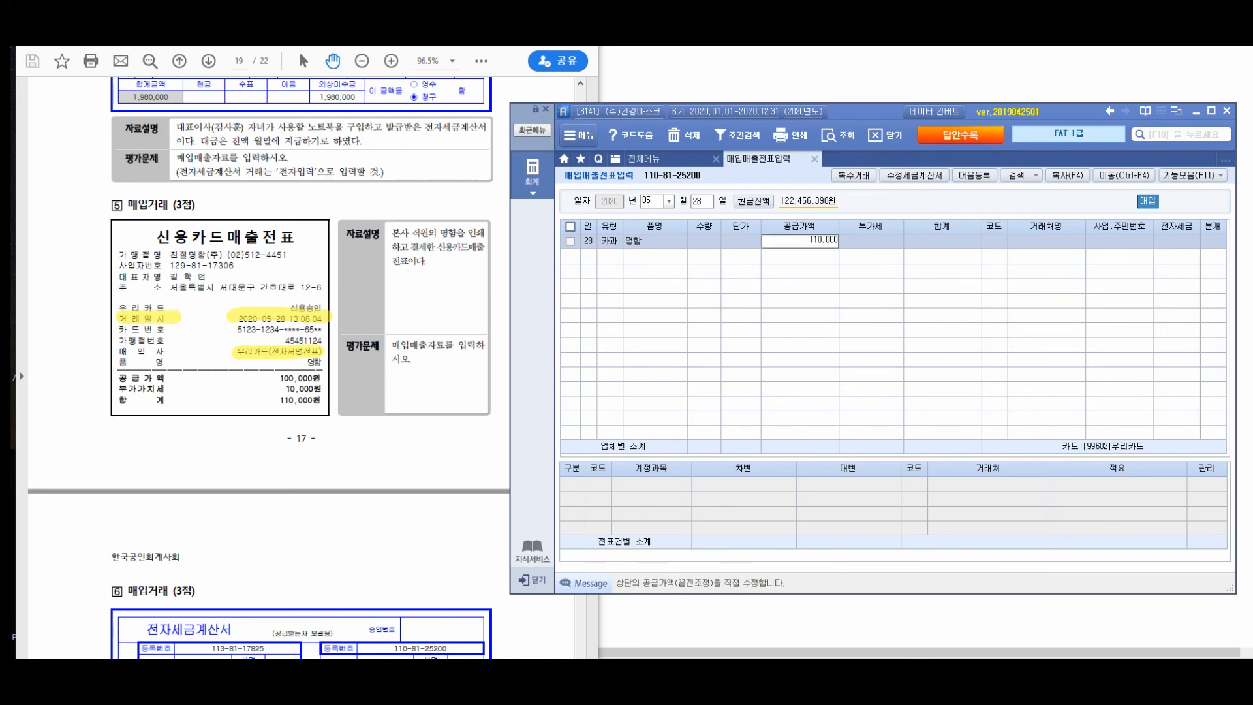
key("Return")
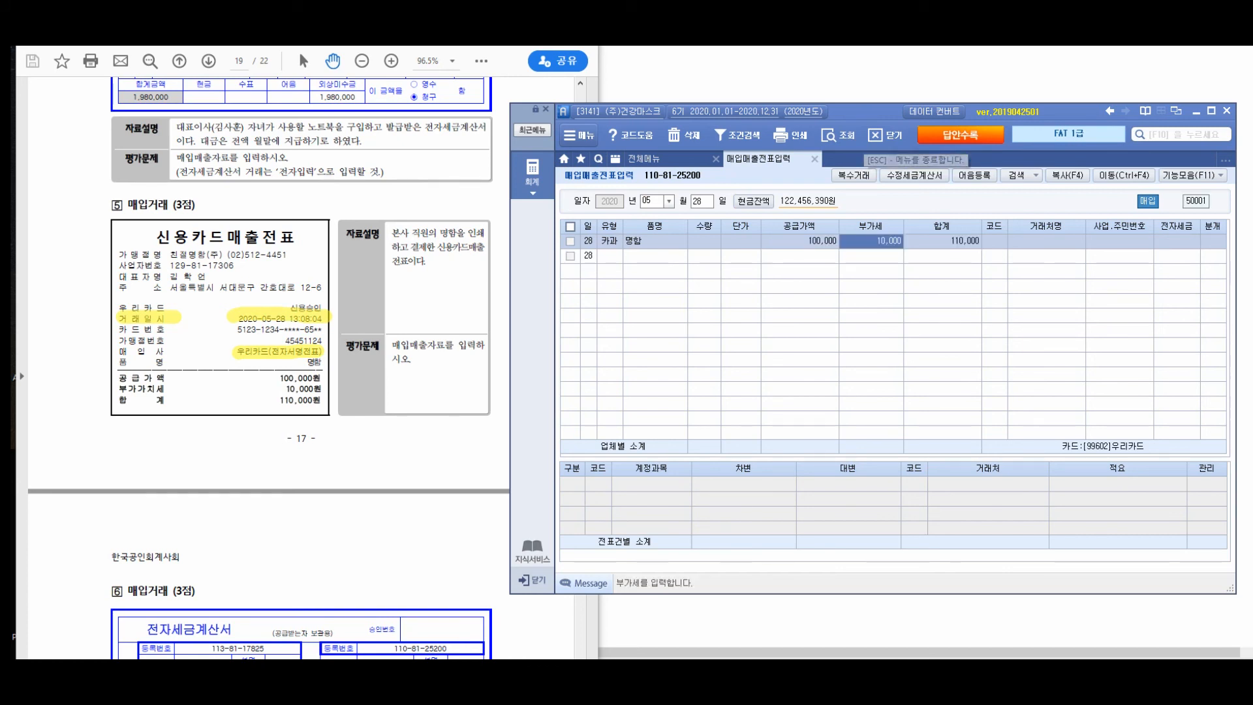
key("Return")
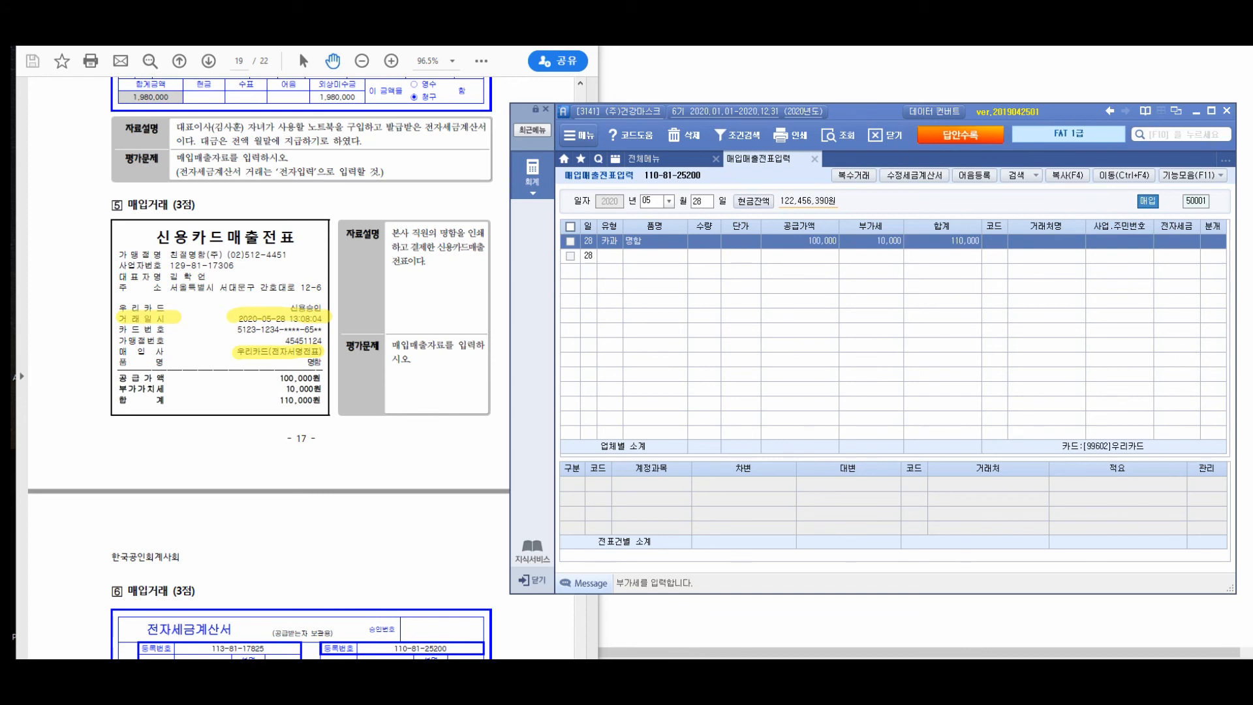
left_click_drag(276, 414, 281, 422)
mouse_move(455, 350)
left_mouse_down()
mouse_move(624, 283)
mouse_move(603, 273)
left_mouse_up()
mouse_move(664, 270)
left_mouse_down()
mouse_move(664, 288)
mouse_move(684, 270)
left_mouse_up()
mouse_move(664, 303)
left_mouse_down()
mouse_move(679, 320)
mouse_move(710, 309)
left_mouse_up()
left_click_drag(709, 301, 746, 297)
mouse_move(756, 273)
left_mouse_down()
mouse_move(758, 322)
mouse_move(792, 276)
left_mouse_up()
mouse_move(777, 286)
left_mouse_down()
mouse_move(788, 304)
mouse_move(807, 301)
left_mouse_up()
left_click_drag(816, 281, 838, 308)
mouse_move(845, 274)
left_mouse_down()
mouse_move(866, 290)
mouse_move(863, 304)
left_mouse_up()
left_click_drag(866, 288, 848, 367)
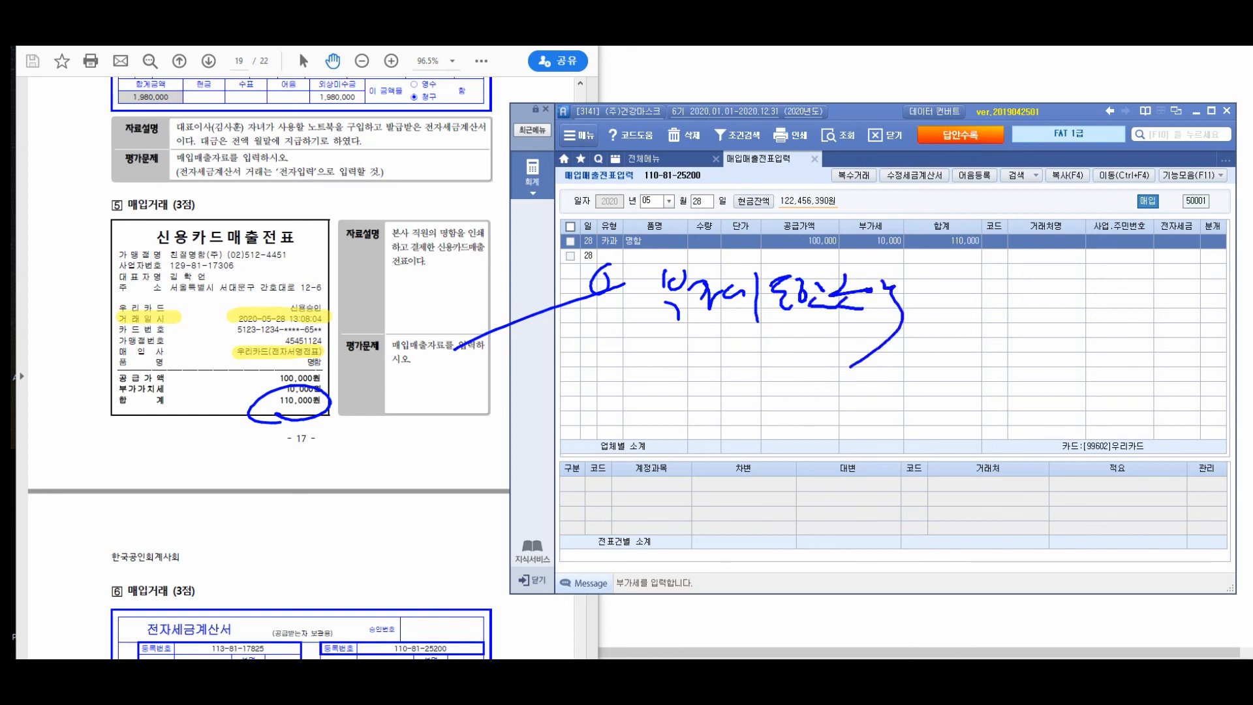
left_click_drag(513, 381, 517, 418)
left_click_drag(496, 430, 522, 457)
mouse_move(522, 417)
left_mouse_down()
mouse_move(561, 436)
mouse_move(555, 457)
left_mouse_up()
mouse_move(554, 422)
left_mouse_down()
mouse_move(569, 449)
mouse_move(587, 449)
left_mouse_up()
mouse_move(590, 434)
left_mouse_down()
mouse_move(611, 400)
mouse_move(634, 444)
left_mouse_up()
mouse_move(684, 381)
left_mouse_down()
mouse_move(667, 450)
mouse_move(724, 424)
mouse_move(734, 450)
left_mouse_up()
left_click_drag(742, 418, 784, 451)
mouse_move(803, 400)
left_mouse_down()
mouse_move(846, 400)
mouse_move(859, 418)
mouse_move(872, 408)
left_mouse_up()
left_click_drag(872, 404, 914, 393)
mouse_move(887, 411)
left_mouse_down()
mouse_move(894, 430)
mouse_move(927, 392)
left_mouse_up()
left_click_drag(949, 385, 938, 450)
left_click_drag(502, 497, 516, 515)
left_click_drag(500, 519, 522, 554)
mouse_move(514, 522)
left_mouse_down()
mouse_move(554, 548)
mouse_move(569, 539)
left_mouse_up()
left_click_drag(573, 510, 580, 535)
left_click_drag(577, 528, 626, 504)
mouse_move(623, 504)
left_mouse_down()
mouse_move(630, 555)
mouse_move(644, 530)
left_mouse_up()
mouse_move(650, 509)
left_mouse_down()
mouse_move(676, 529)
mouse_move(682, 519)
left_mouse_up()
mouse_move(686, 506)
left_mouse_down()
mouse_move(706, 531)
mouse_move(717, 526)
left_mouse_up()
left_click_drag(715, 508, 735, 564)
left_click_drag(810, 484, 839, 561)
left_click_drag(831, 499, 855, 514)
left_click_drag(842, 510, 867, 535)
mouse_move(848, 480)
left_mouse_down()
mouse_move(868, 554)
mouse_move(888, 538)
left_mouse_up()
left_click_drag(884, 516, 985, 501)
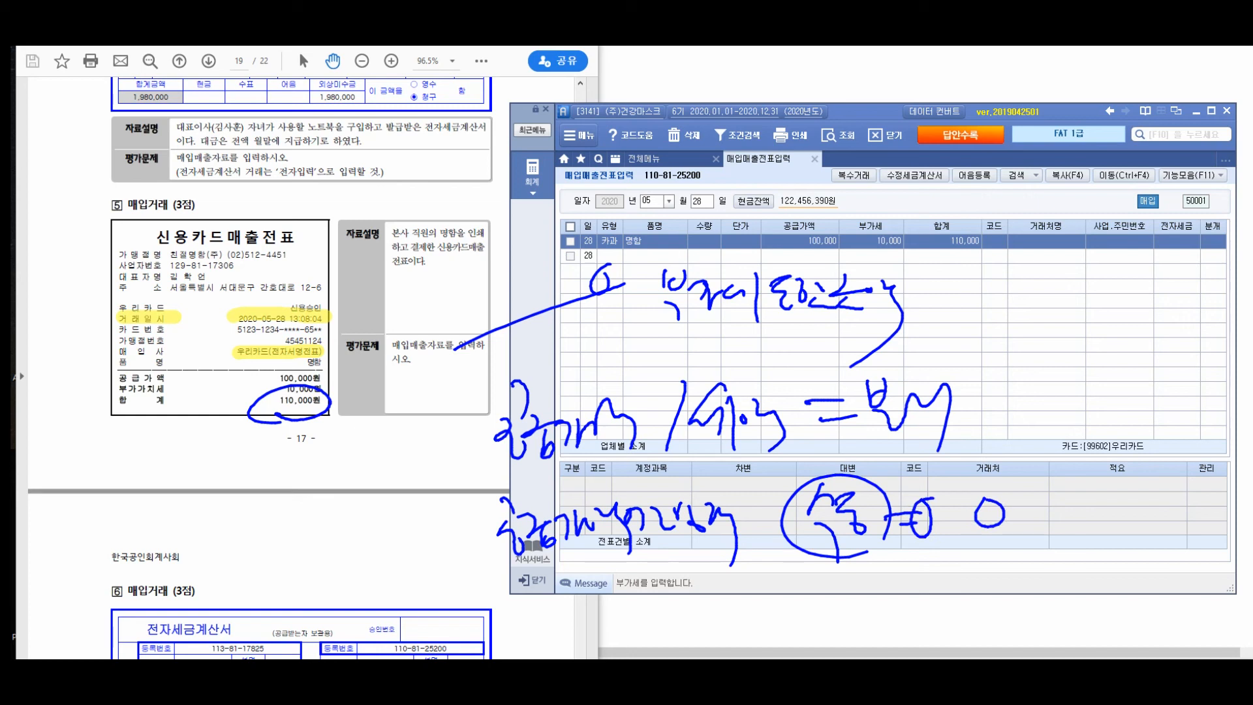
- Assign 친절명함(주) as the trading partner of the 28 May 명함 purchase entry
key("Escape")
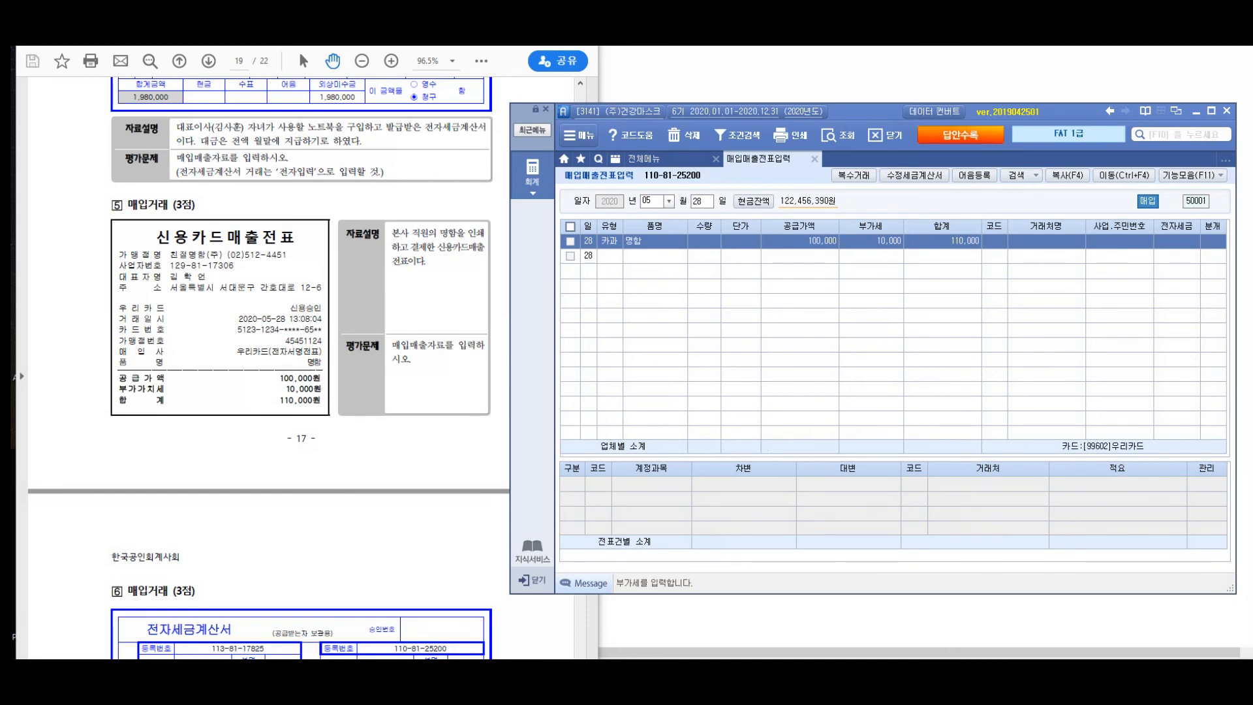
key("Return")
key("Return")
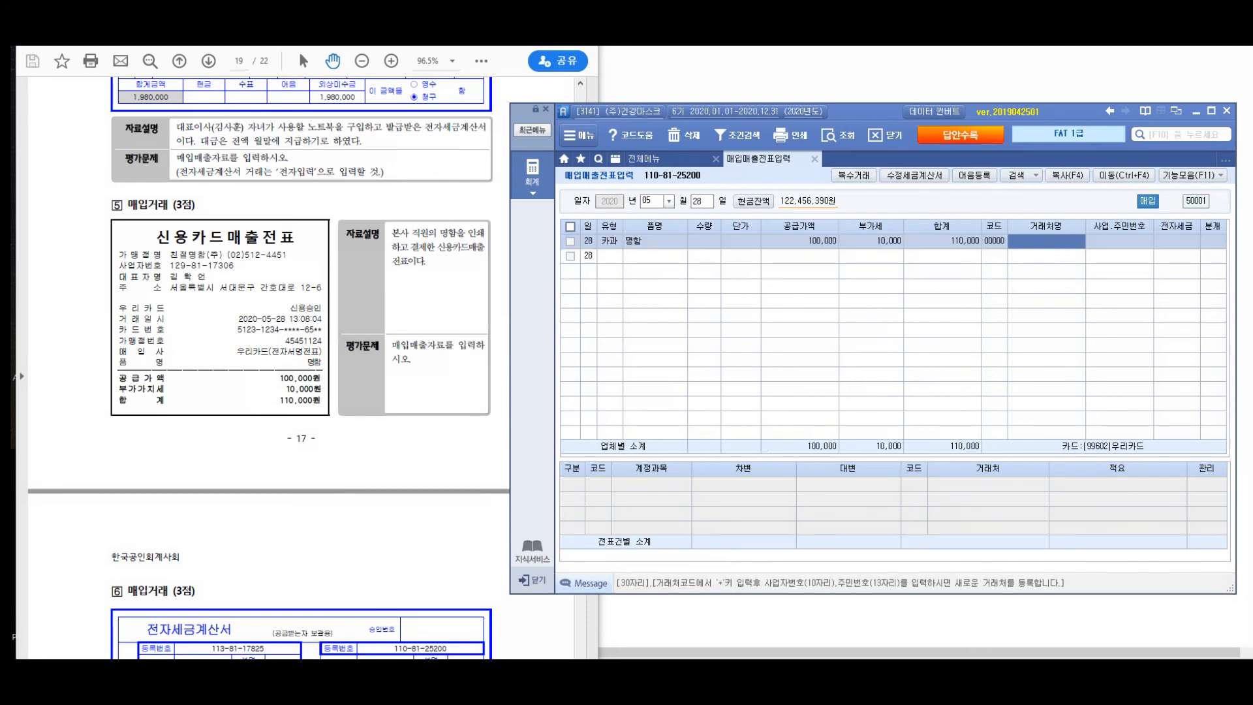
type("친절명")
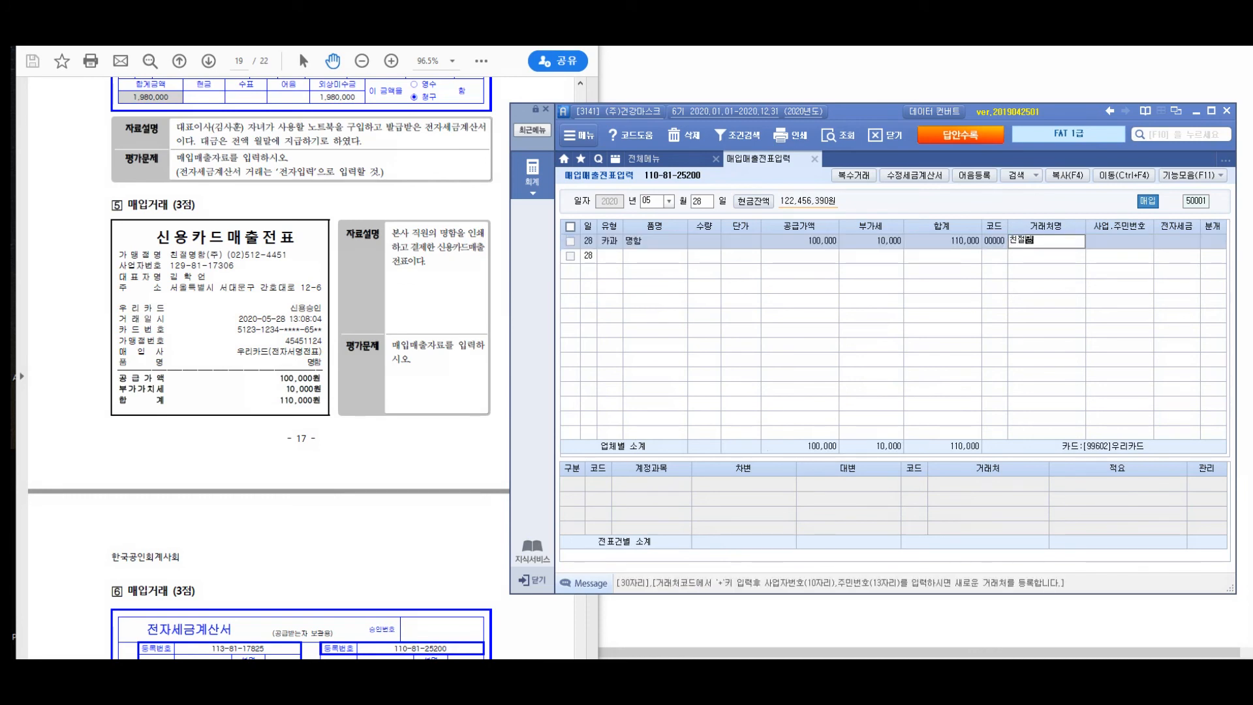
type("합(")
key("Return")
key("Return")
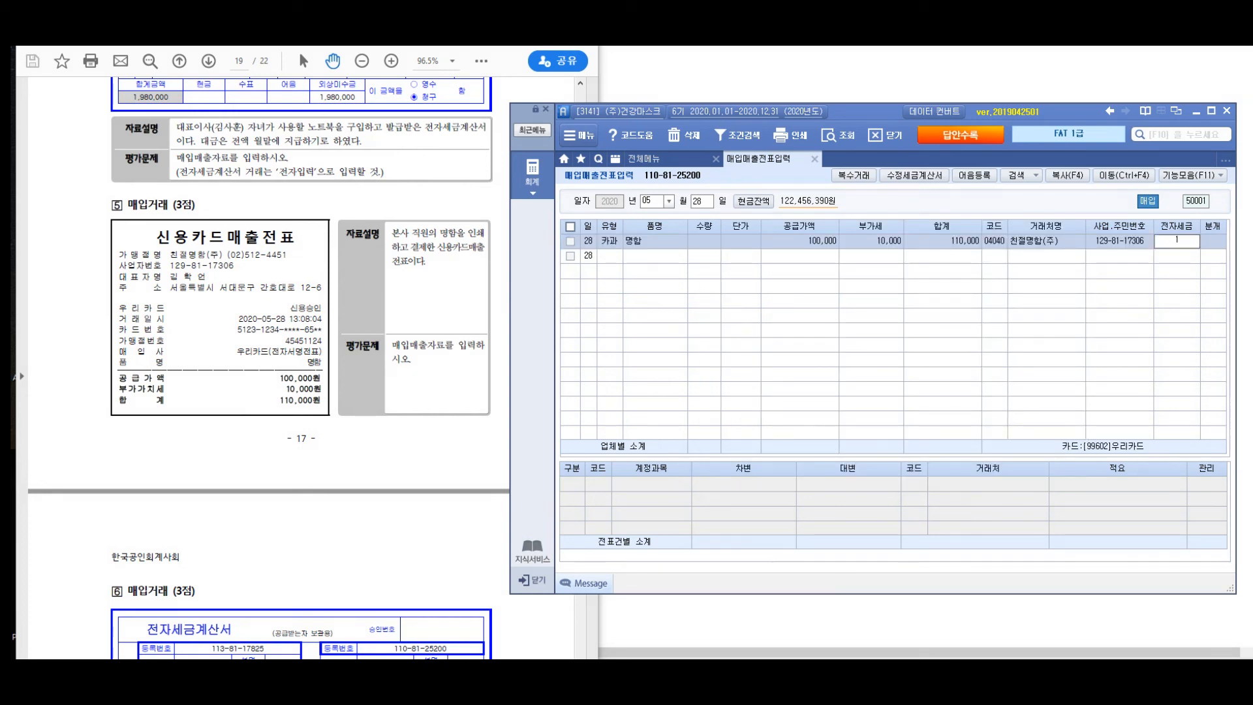
- Set the 명함 entry's journal type (분개) to 3 혼합, leaving the electronic tax invoice field blank
key("Down")
key("Up")
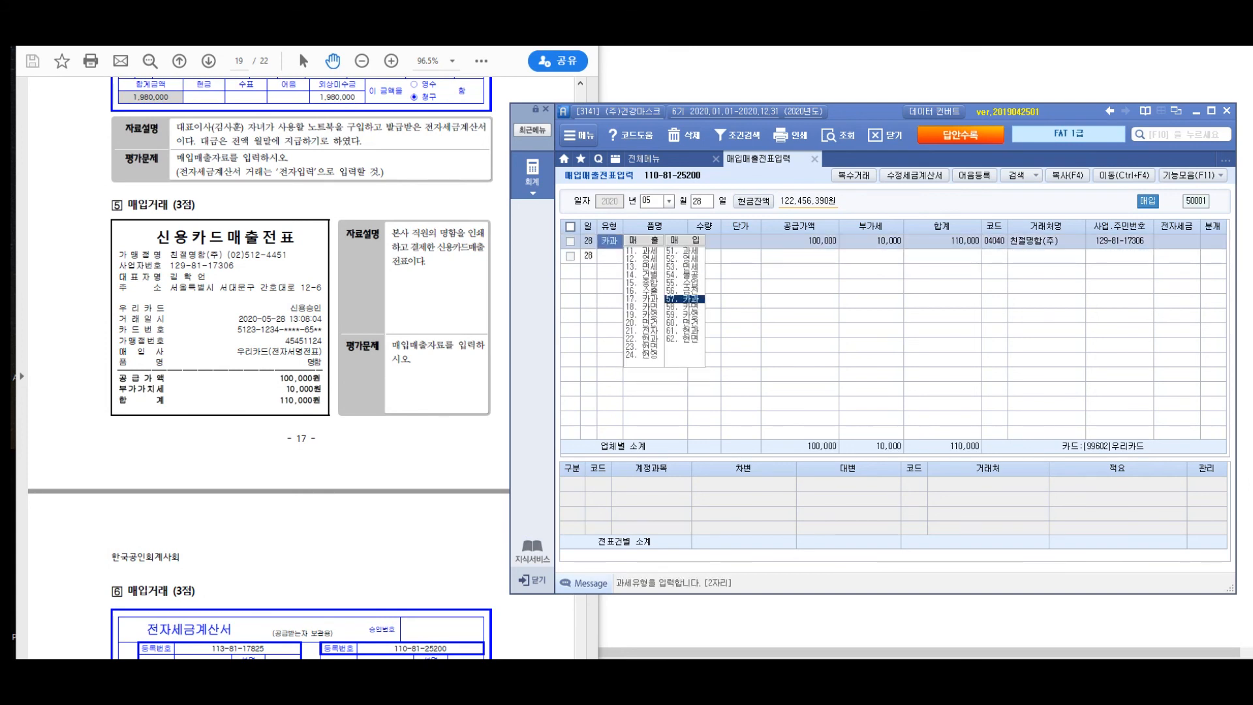
key("Return")
key("Tab")
key("Return")
key("Return")
key("Return")
key("Return")
key("Return")
key("Return")
key("Return")
key("Return")
key("Return")
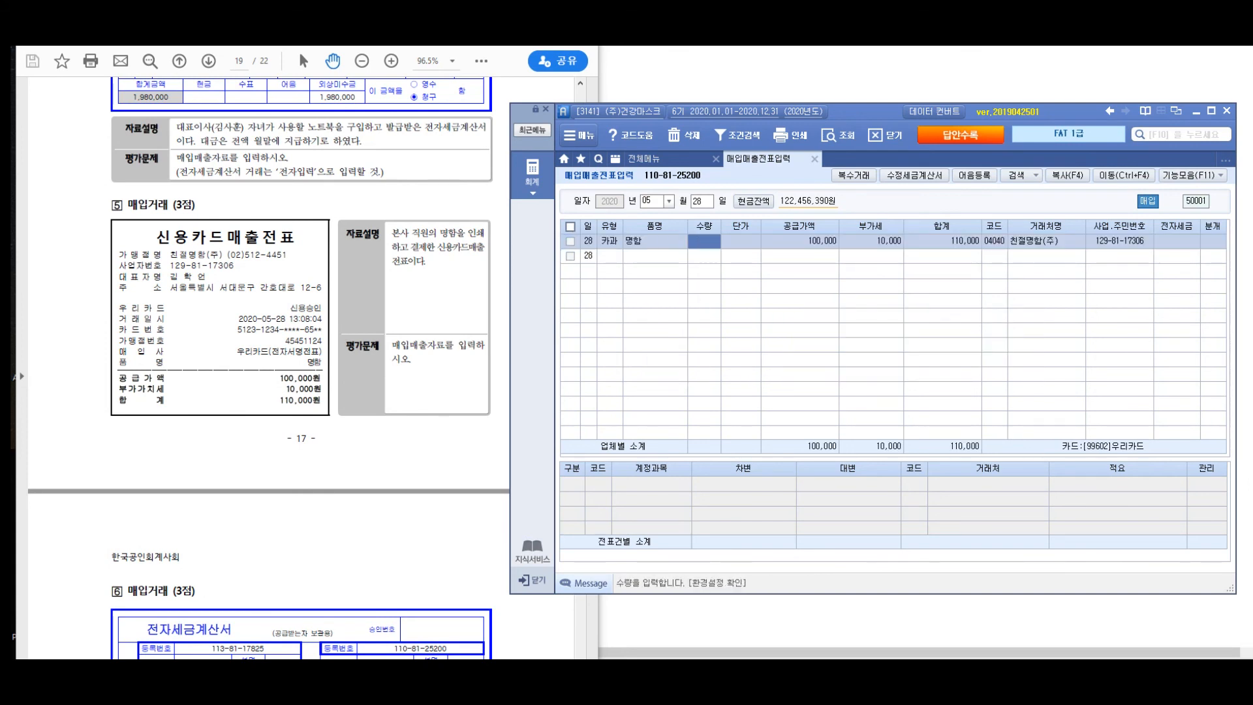
key("Return")
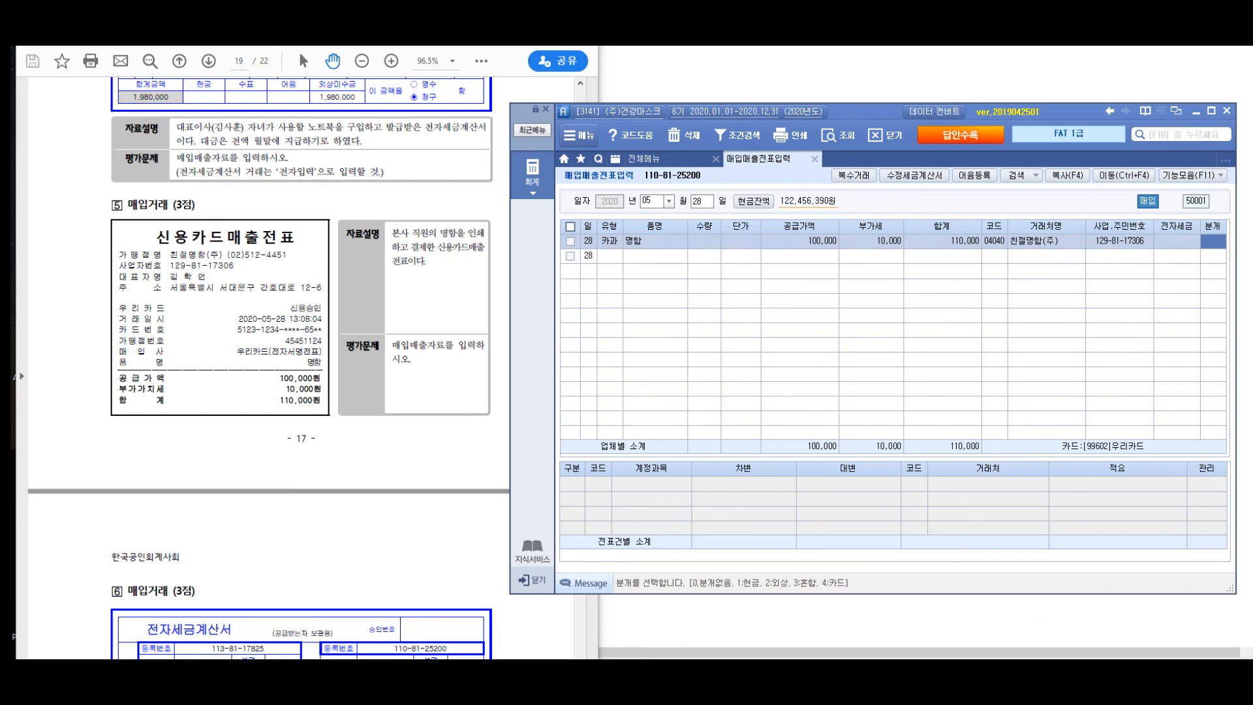
type("3")
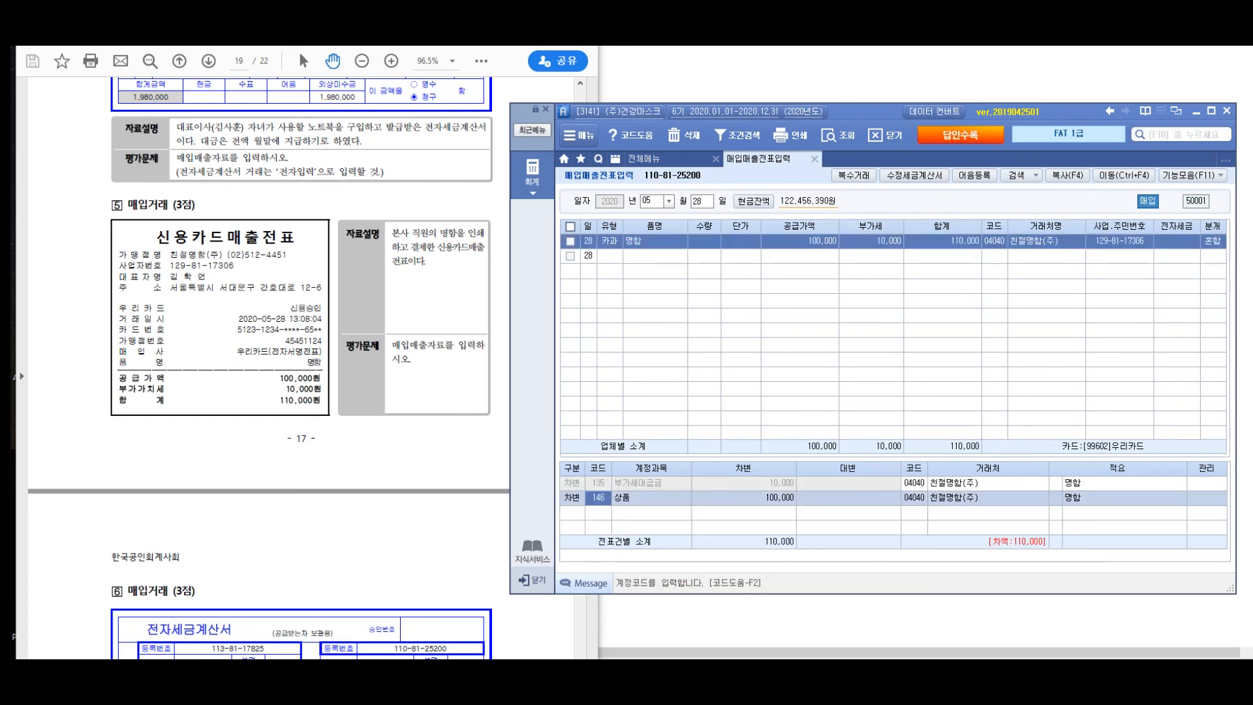
- Change the debit account of the 100,000 supply amount line from 상품 to 826 도서인쇄비
key("F2")
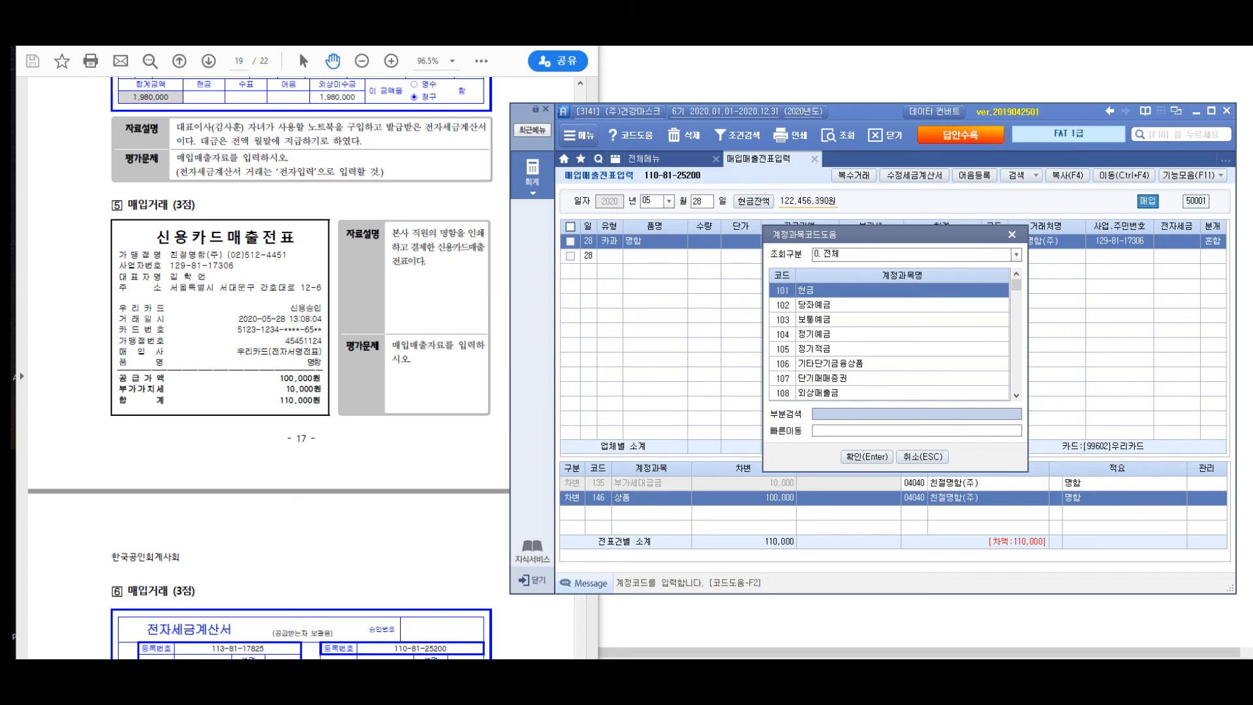
type("도사인소")
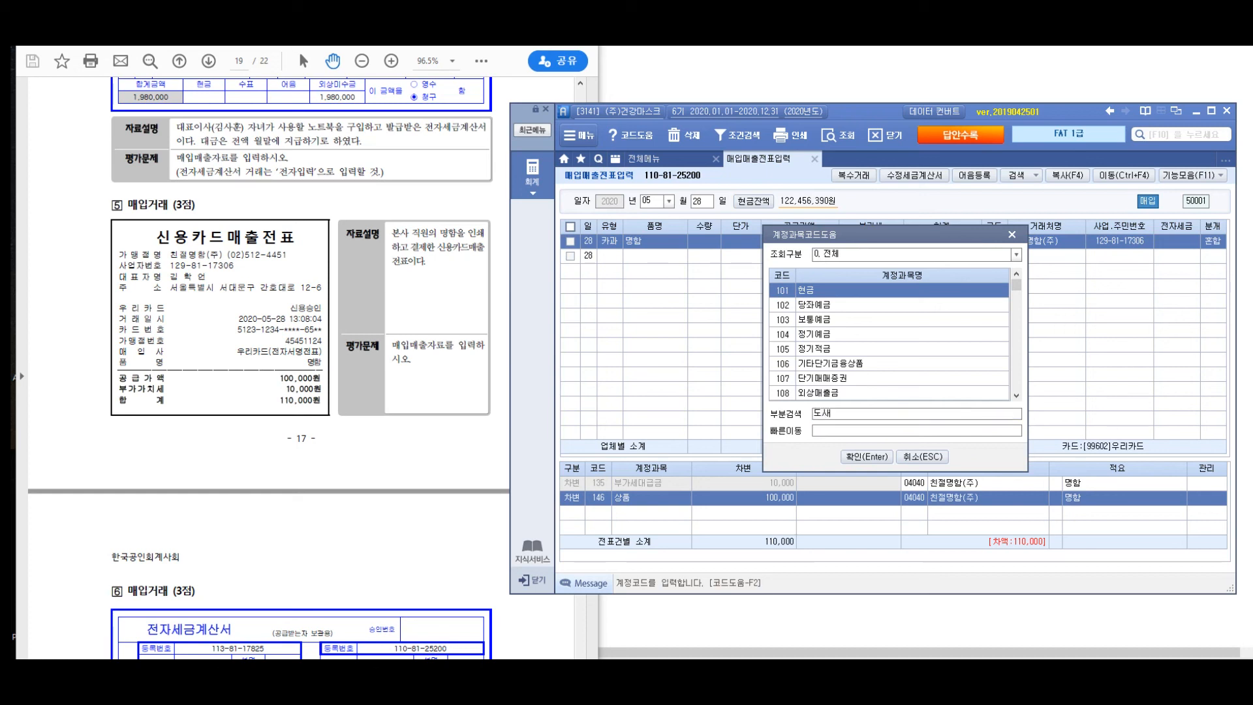
type("쇄")
key("Return")
key("Down")
key("Down")
key("Down")
key("Return")
- Add a credit line to the journal with account 253 미지급금 and an amount of 110,000
key("Return")
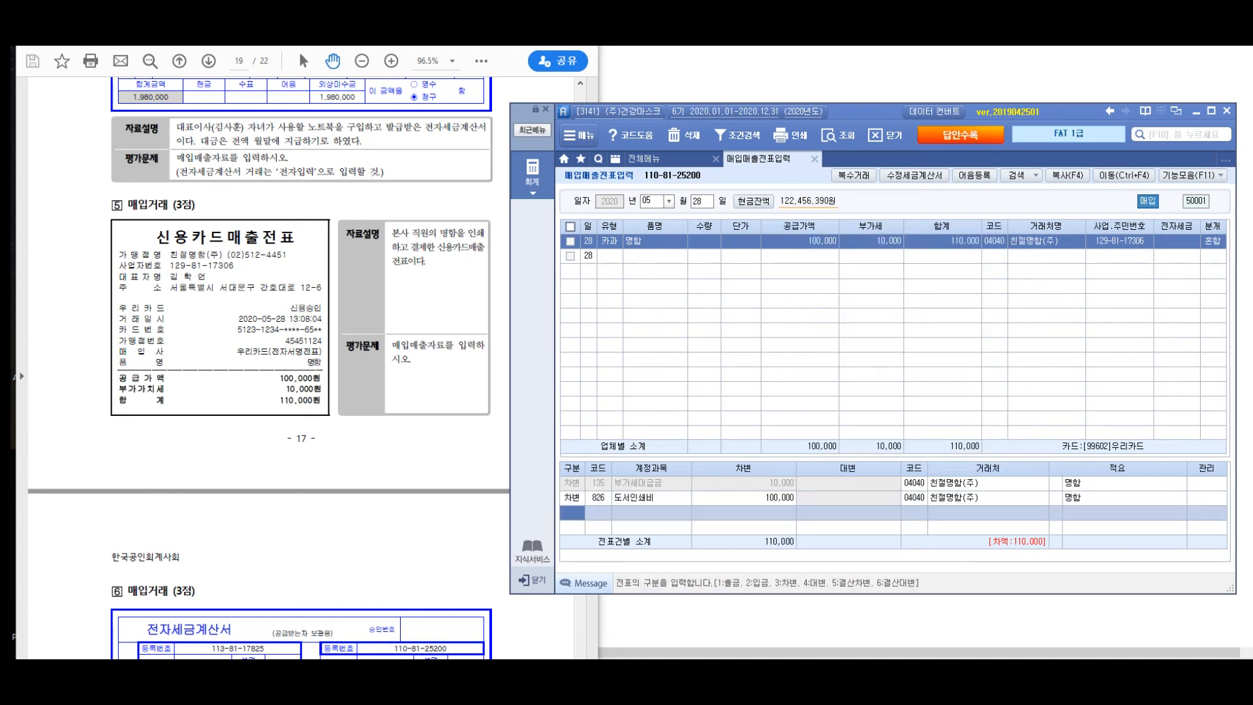
type("4")
key("Return")
type("253")
key("Return")
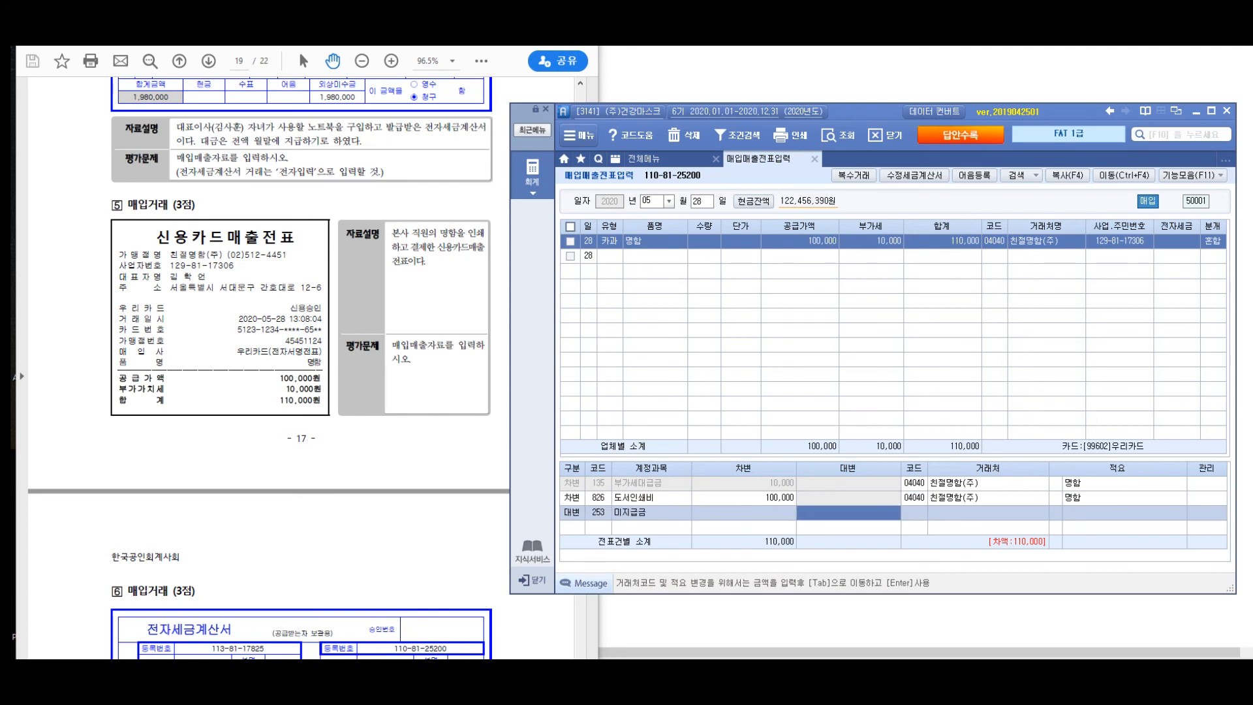
type("1100000")
key("Return")
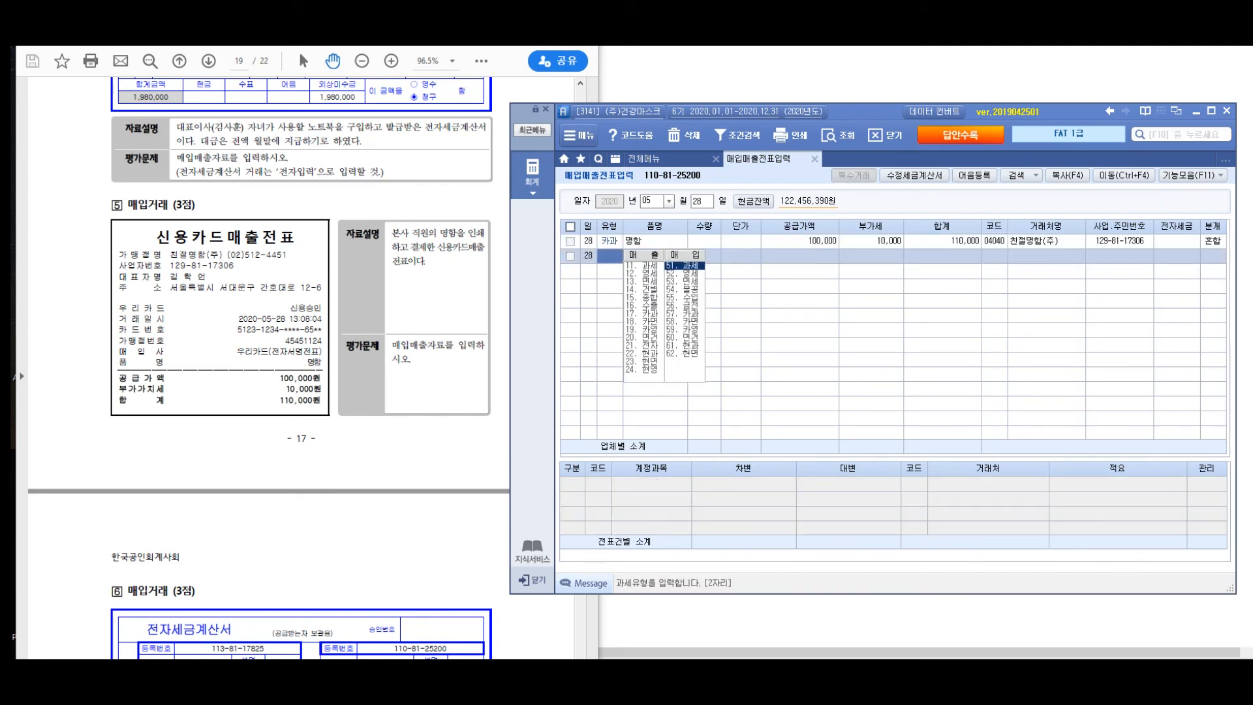
- Change the trading partner of the 미지급금 credit line to 우리카드
left_click(800, 241)
left_click(914, 513)
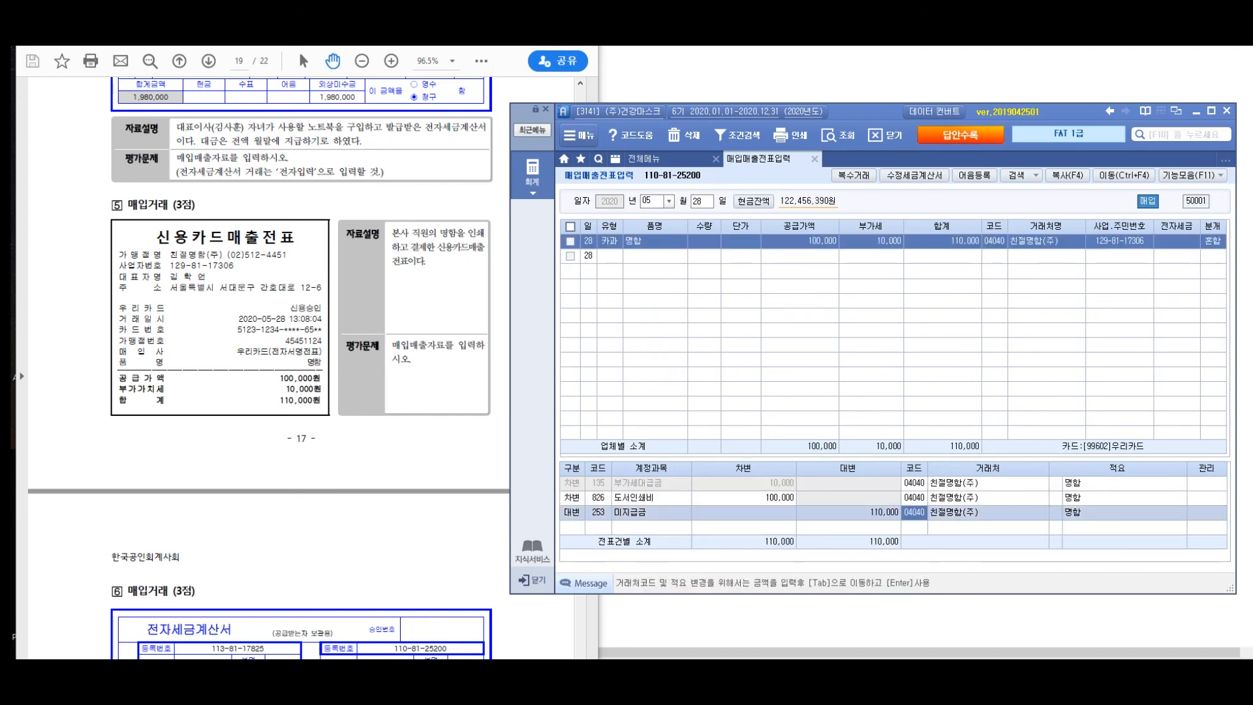
key("F2")
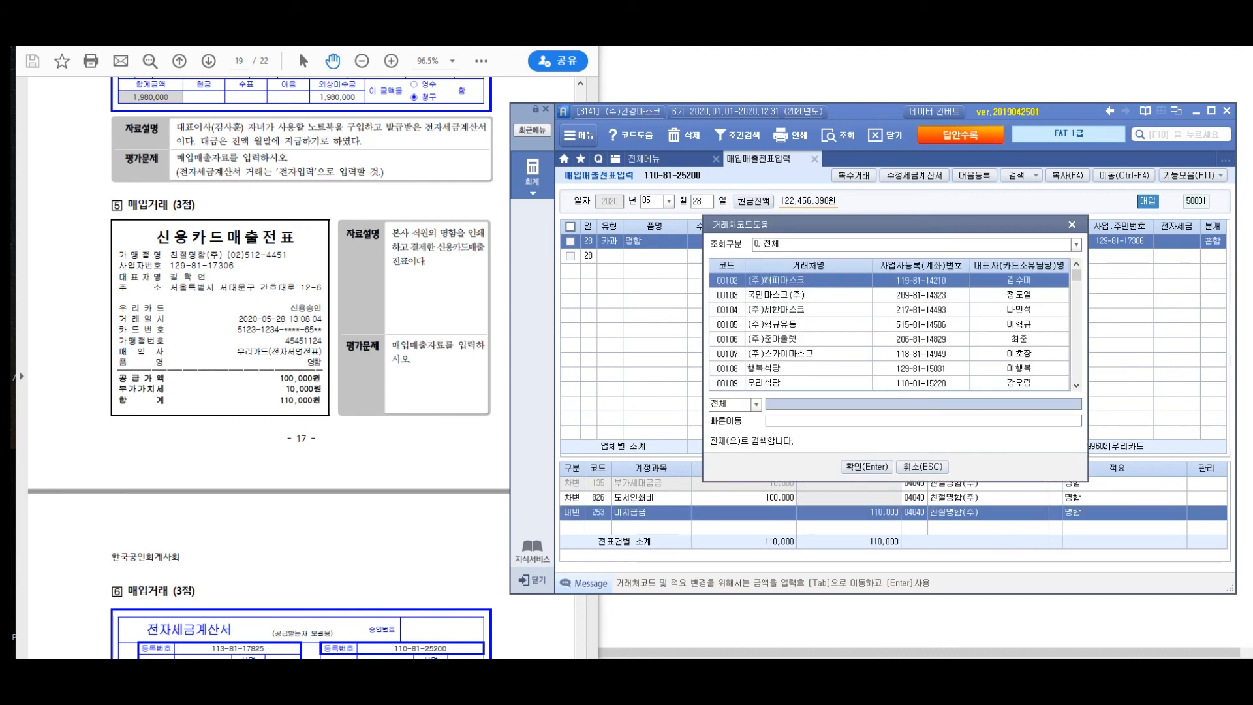
type("우리카드")
key("Return")
key("Return")
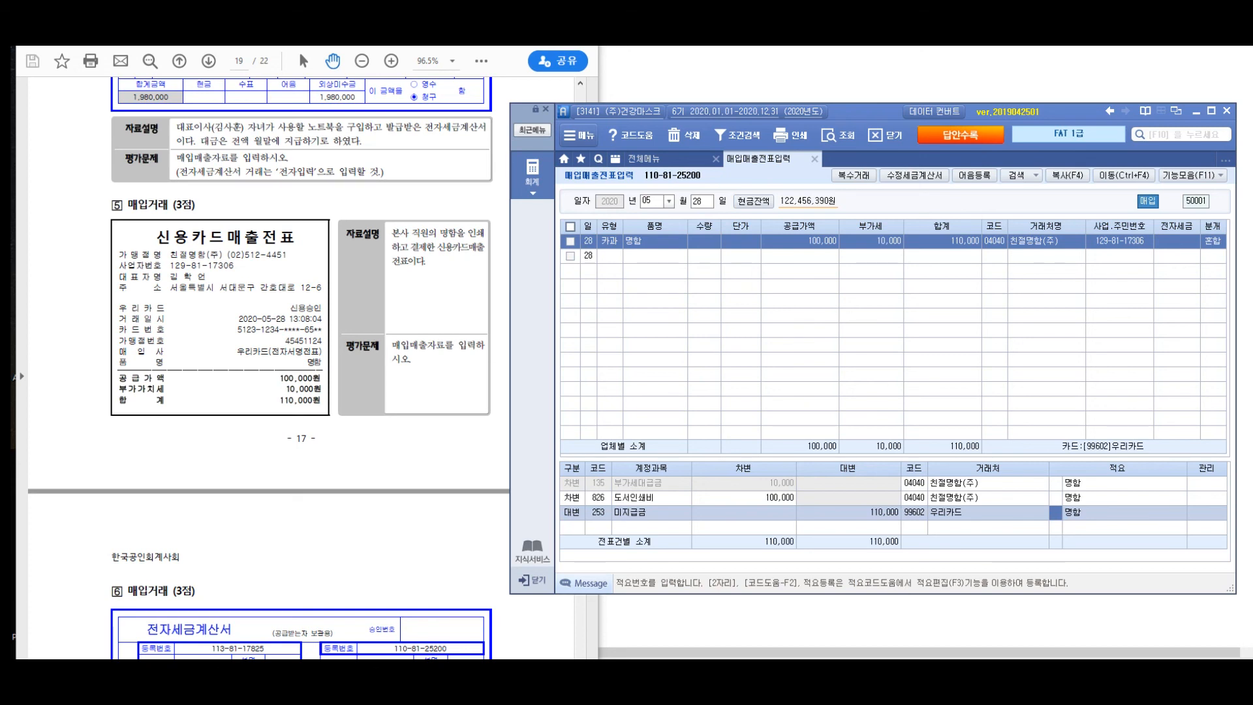
key("Return")
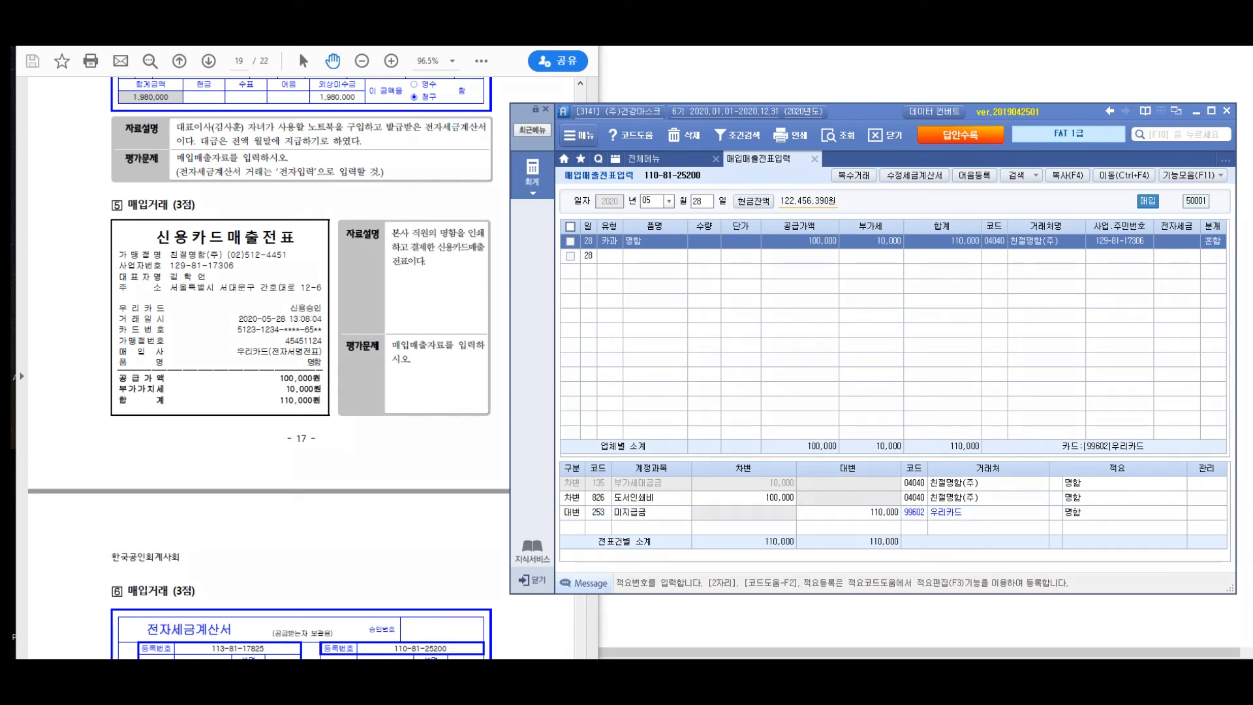
mouse_move(933, 482)
left_mouse_down()
mouse_move(927, 462)
mouse_move(965, 499)
left_mouse_up()
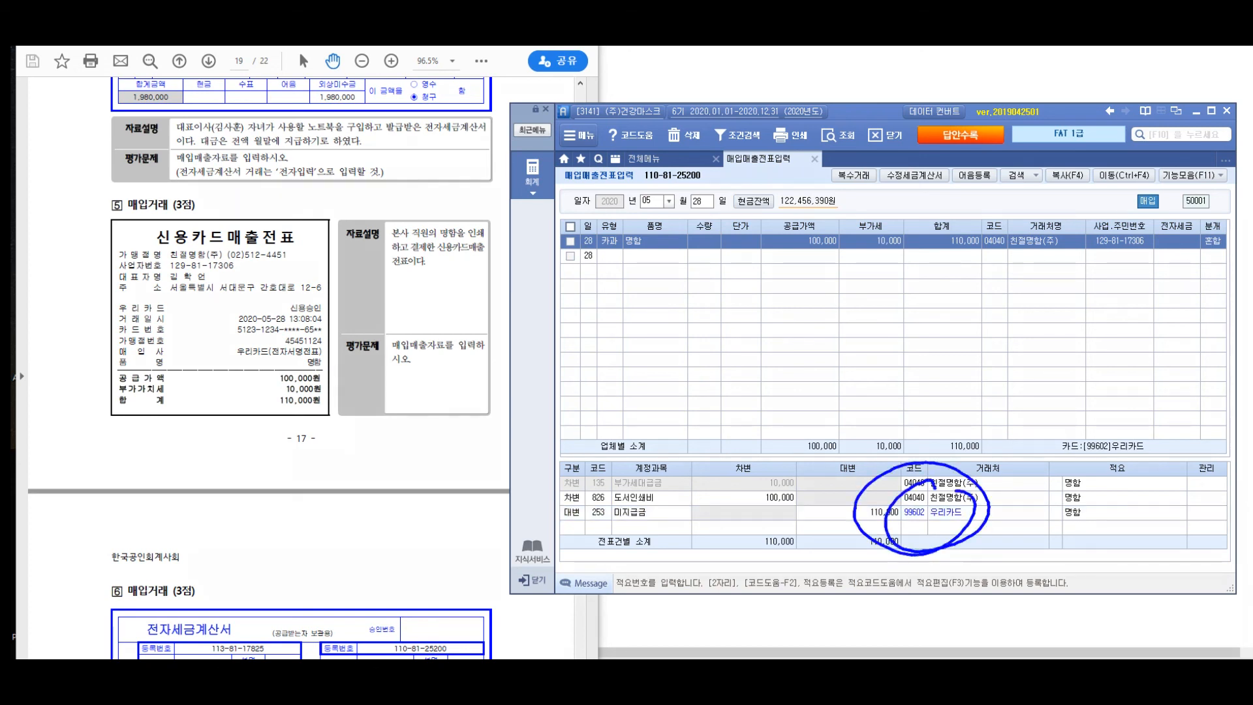
left_click_drag(285, 195, 291, 448)
left_click_drag(404, 251, 362, 278)
left_click_drag(369, 271, 390, 287)
left_click_drag(395, 230, 403, 280)
left_click_drag(390, 273, 405, 298)
left_click_drag(406, 250, 419, 247)
left_click_drag(405, 259, 421, 277)
mouse_move(421, 259)
left_mouse_down()
mouse_move(435, 286)
mouse_move(484, 297)
left_mouse_up()
mouse_move(504, 249)
left_mouse_down()
mouse_move(534, 286)
mouse_move(562, 287)
mouse_move(582, 262)
left_mouse_up()
mouse_move(590, 252)
left_mouse_down()
mouse_move(590, 300)
mouse_move(605, 281)
left_mouse_up()
mouse_move(613, 252)
left_mouse_down()
mouse_move(638, 295)
mouse_move(688, 263)
left_mouse_up()
mouse_move(679, 273)
left_mouse_down()
mouse_move(712, 274)
mouse_move(694, 287)
left_mouse_up()
mouse_move(752, 242)
left_mouse_down()
mouse_move(744, 266)
mouse_move(775, 277)
left_mouse_up()
left_click_drag(759, 283, 779, 294)
left_click_drag(780, 247, 786, 273)
left_click_drag(769, 261, 819, 294)
left_click_drag(432, 341, 416, 373)
left_click_drag(468, 315, 431, 431)
mouse_move(450, 370)
left_mouse_down()
mouse_move(484, 399)
mouse_move(457, 406)
left_mouse_up()
mouse_move(509, 362)
left_mouse_down()
mouse_move(526, 346)
mouse_move(516, 385)
left_mouse_up()
mouse_move(542, 346)
left_mouse_down()
mouse_move(545, 390)
mouse_move(572, 390)
left_mouse_up()
mouse_move(588, 344)
left_mouse_down()
mouse_move(595, 372)
mouse_move(620, 366)
left_mouse_up()
mouse_move(613, 345)
left_mouse_down()
mouse_move(633, 376)
mouse_move(653, 366)
left_mouse_up()
left_click_drag(662, 336, 680, 431)
left_click_drag(734, 349, 731, 373)
left_click_drag(746, 339, 757, 375)
mouse_move(769, 333)
left_mouse_down()
mouse_move(803, 385)
mouse_move(823, 369)
left_mouse_up()
left_click_drag(809, 368, 848, 375)
left_click_drag(813, 333, 846, 322)
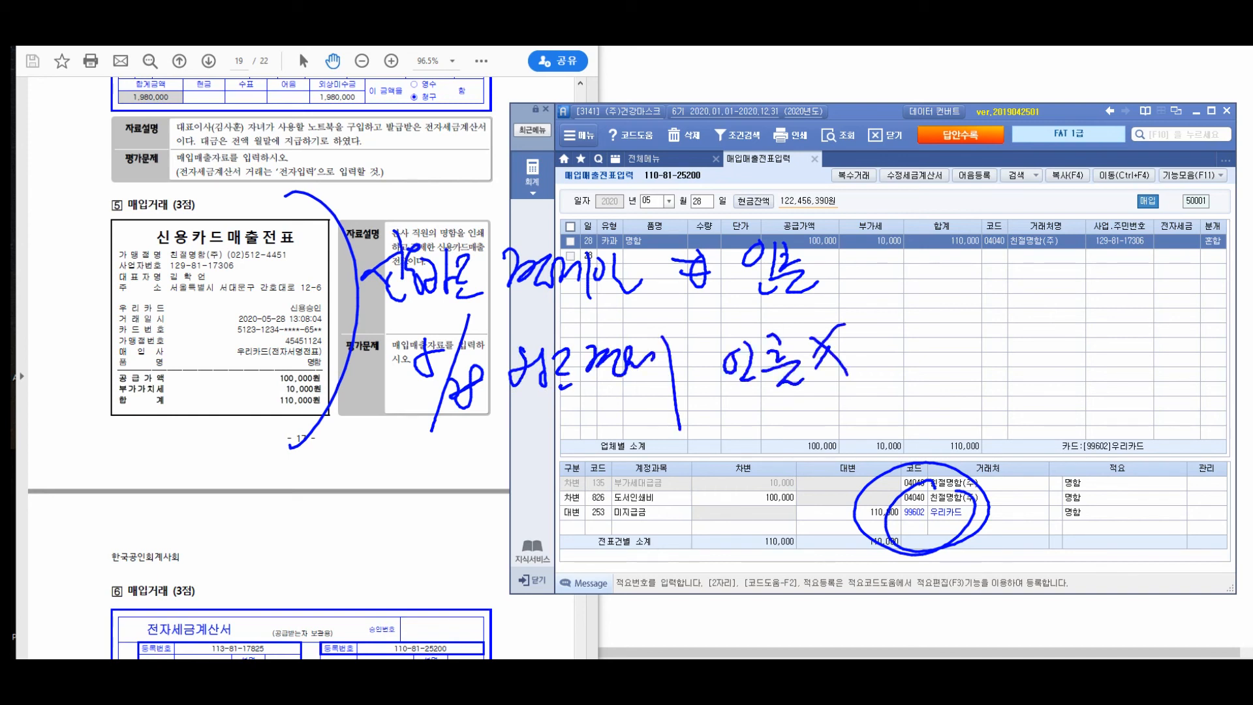
mouse_move(521, 306)
left_mouse_down()
mouse_move(783, 304)
mouse_move(689, 297)
left_mouse_up()
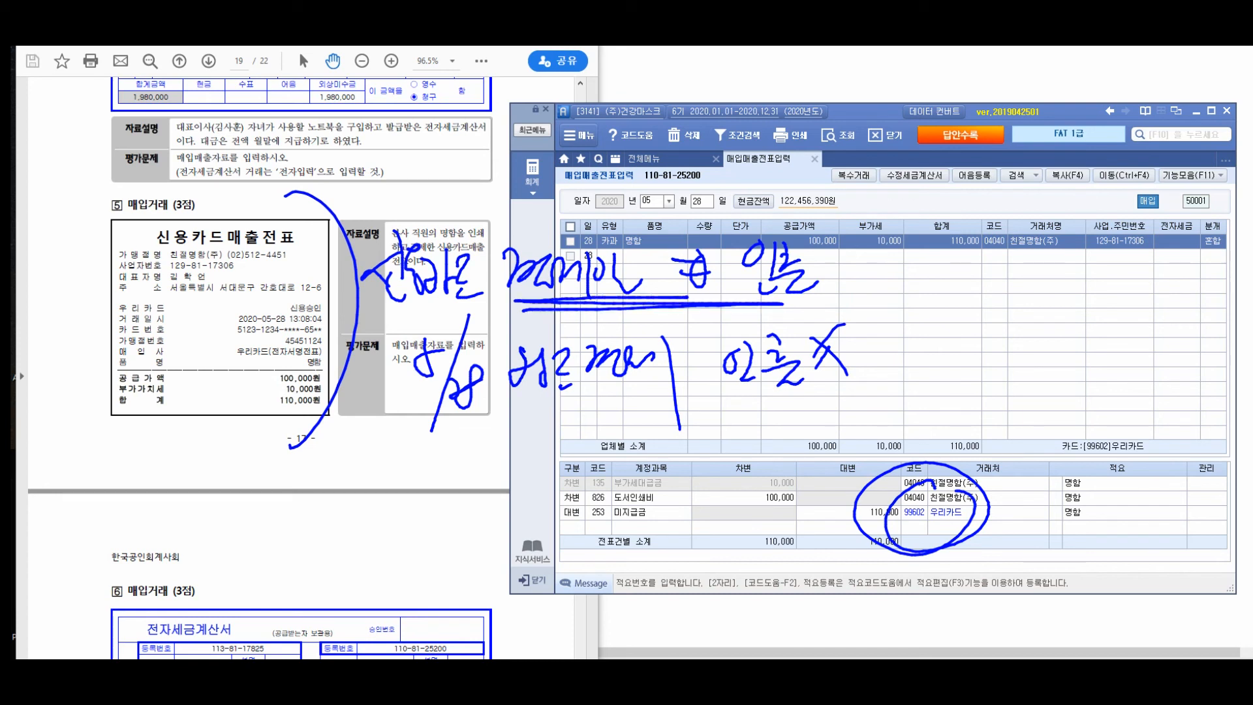
mouse_move(809, 319)
left_mouse_down()
mouse_move(878, 346)
mouse_move(741, 330)
left_mouse_up()
left_click_drag(379, 435, 862, 419)
mouse_move(879, 354)
left_mouse_down()
mouse_move(939, 349)
mouse_move(945, 367)
mouse_move(930, 340)
mouse_move(970, 359)
mouse_move(993, 342)
left_mouse_up()
mouse_move(1011, 318)
left_mouse_down()
mouse_move(1015, 394)
mouse_move(1041, 340)
left_mouse_up()
left_click_drag(1051, 318, 1056, 406)
left_click_drag(1044, 356, 1071, 332)
mouse_move(1046, 350)
left_mouse_down()
mouse_move(1097, 345)
mouse_move(1063, 386)
left_mouse_up()
mouse_move(1087, 329)
left_mouse_down()
mouse_move(1104, 354)
mouse_move(1123, 349)
left_mouse_up()
left_click_drag(1090, 357, 1120, 375)
left_click_drag(1144, 334, 1155, 382)
left_click_drag(1187, 307, 1155, 418)
left_click_drag(1198, 363, 1169, 389)
left_click_drag(979, 330, 1178, 415)
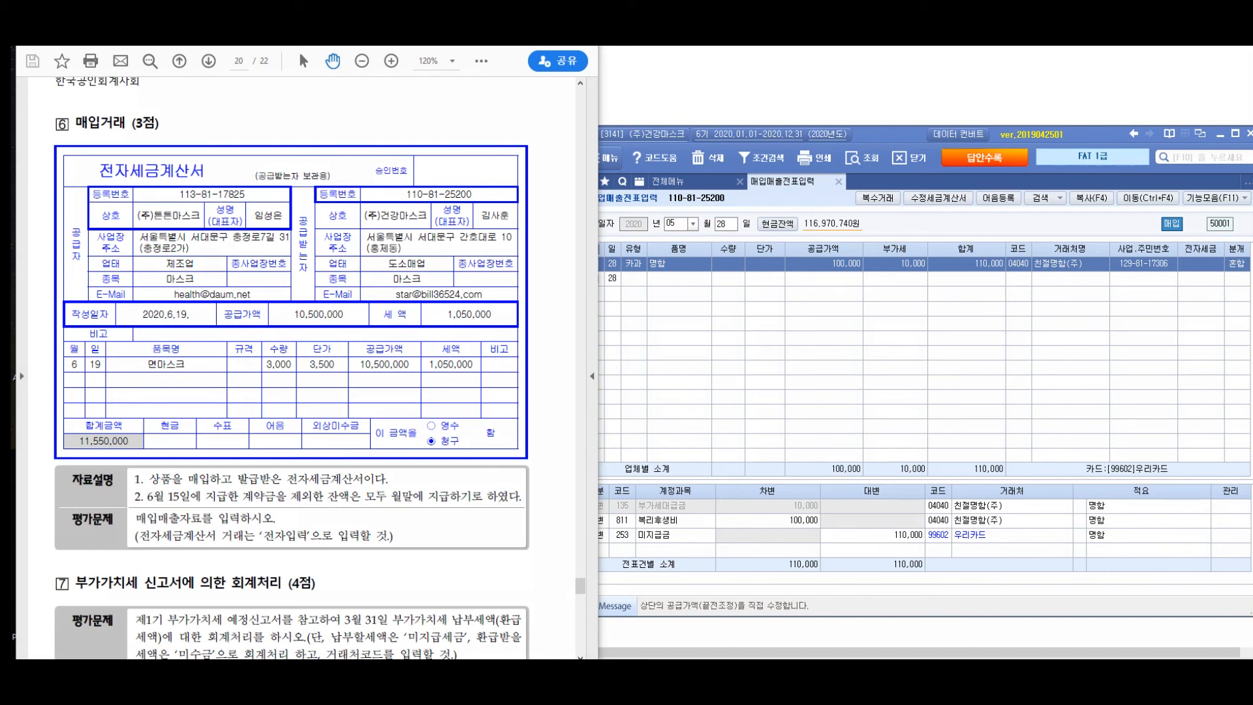
mouse_move(181, 169)
left_mouse_down()
mouse_move(171, 232)
mouse_move(132, 175)
mouse_move(124, 185)
left_mouse_up()
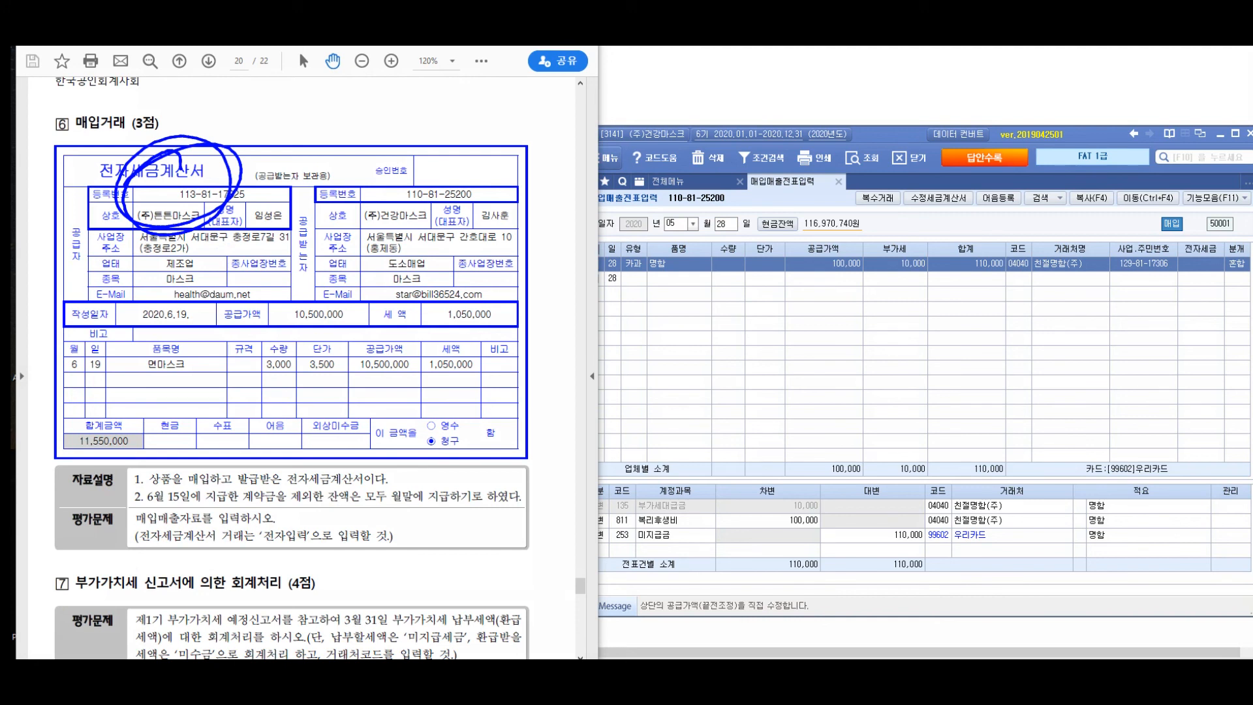
mouse_move(173, 299)
left_mouse_down()
mouse_move(203, 385)
mouse_move(195, 307)
mouse_move(95, 385)
left_mouse_up()
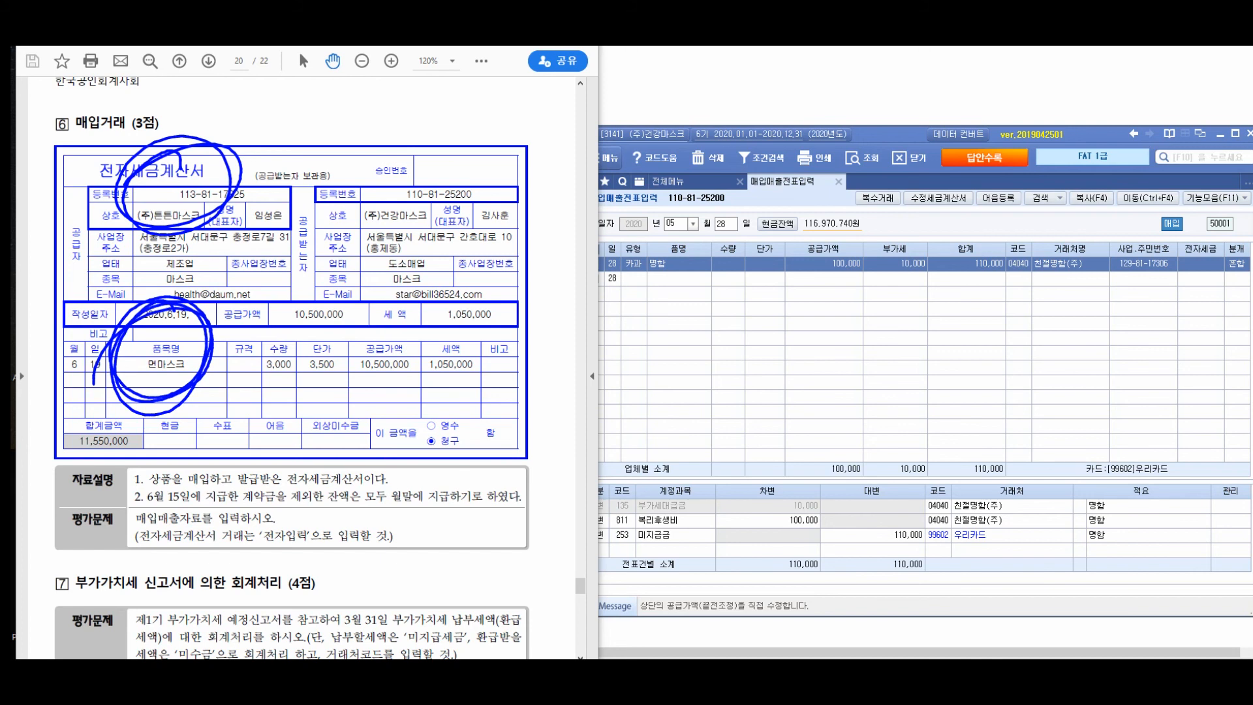
left_click_drag(284, 452, 293, 449)
mouse_move(50, 465)
left_mouse_down()
mouse_move(73, 486)
mouse_move(27, 496)
mouse_move(77, 436)
left_mouse_up()
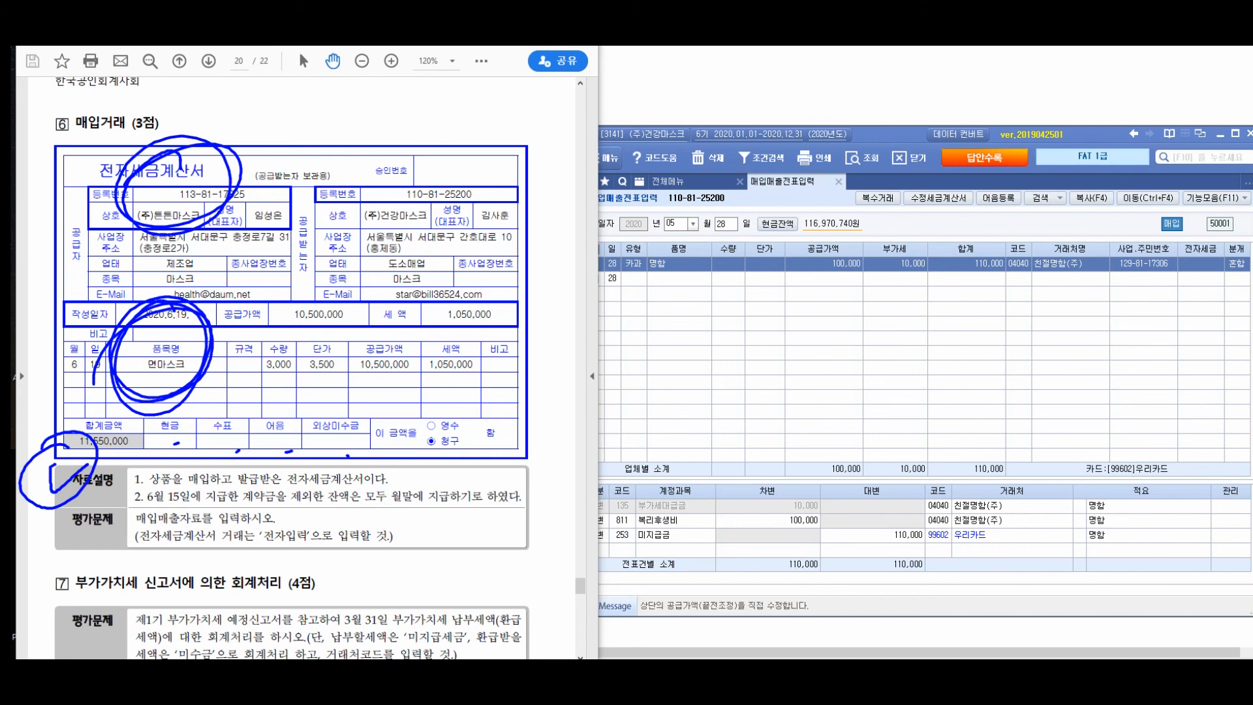
left_click_drag(305, 456, 485, 367)
mouse_move(512, 342)
left_mouse_down()
mouse_move(468, 371)
mouse_move(503, 379)
left_mouse_up()
mouse_move(517, 336)
left_mouse_down()
mouse_move(504, 396)
mouse_move(560, 339)
left_mouse_up()
left_click_drag(552, 342, 566, 365)
mouse_move(537, 371)
left_mouse_down()
mouse_move(597, 381)
mouse_move(617, 421)
left_mouse_up()
left_click_drag(626, 365, 679, 394)
mouse_move(671, 382)
left_mouse_down()
mouse_move(714, 417)
mouse_move(704, 411)
left_mouse_up()
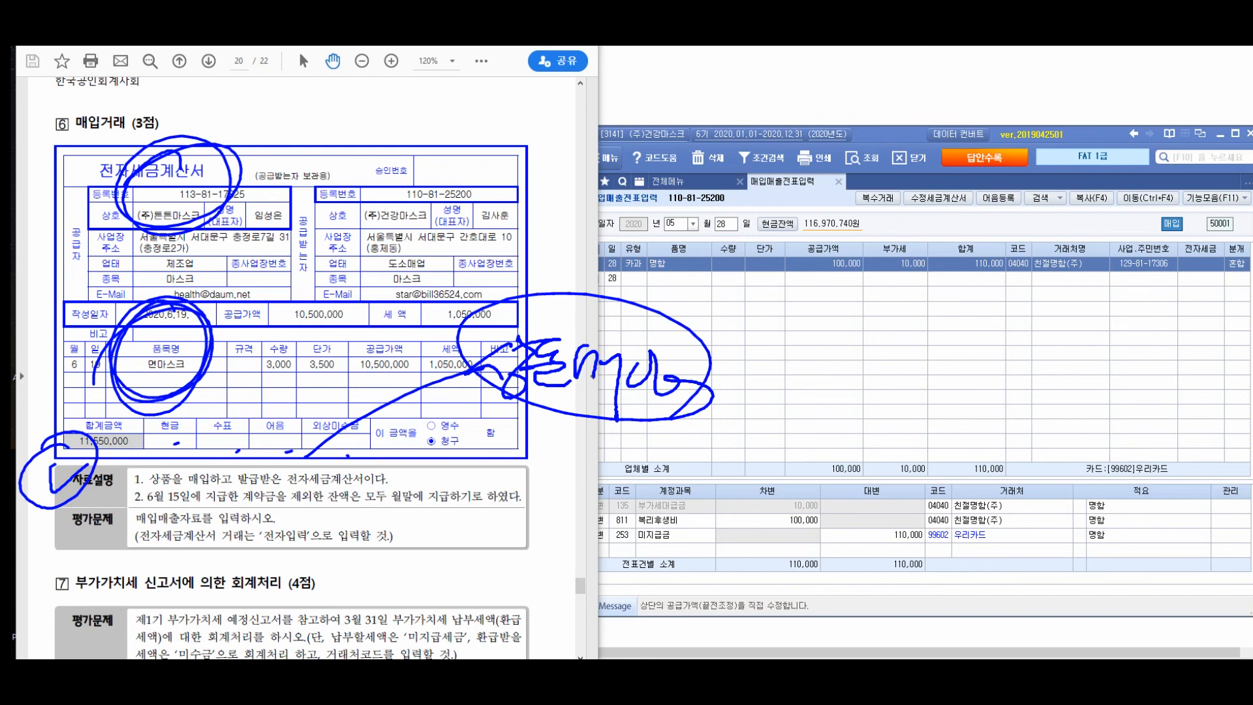
left_click_drag(140, 508, 165, 518)
mouse_move(101, 465)
left_mouse_down()
mouse_move(128, 459)
mouse_move(150, 476)
mouse_move(183, 464)
left_mouse_up()
left_click_drag(242, 502, 434, 520)
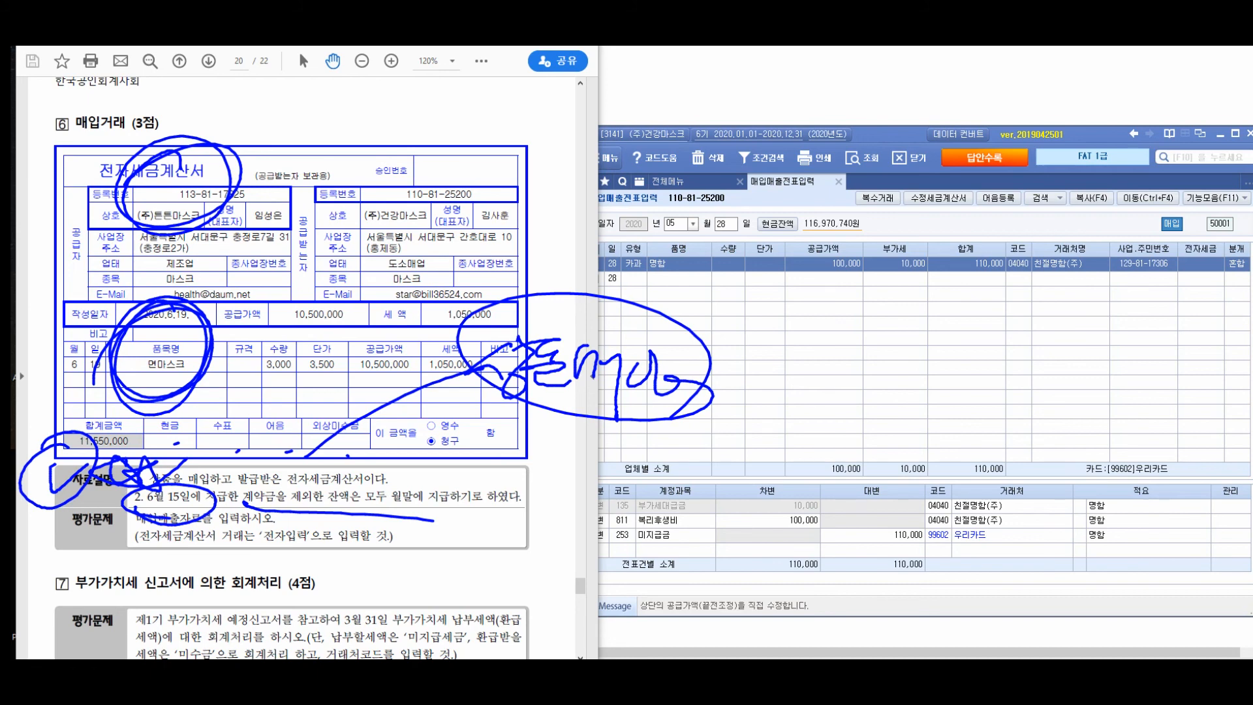
key("Escape")
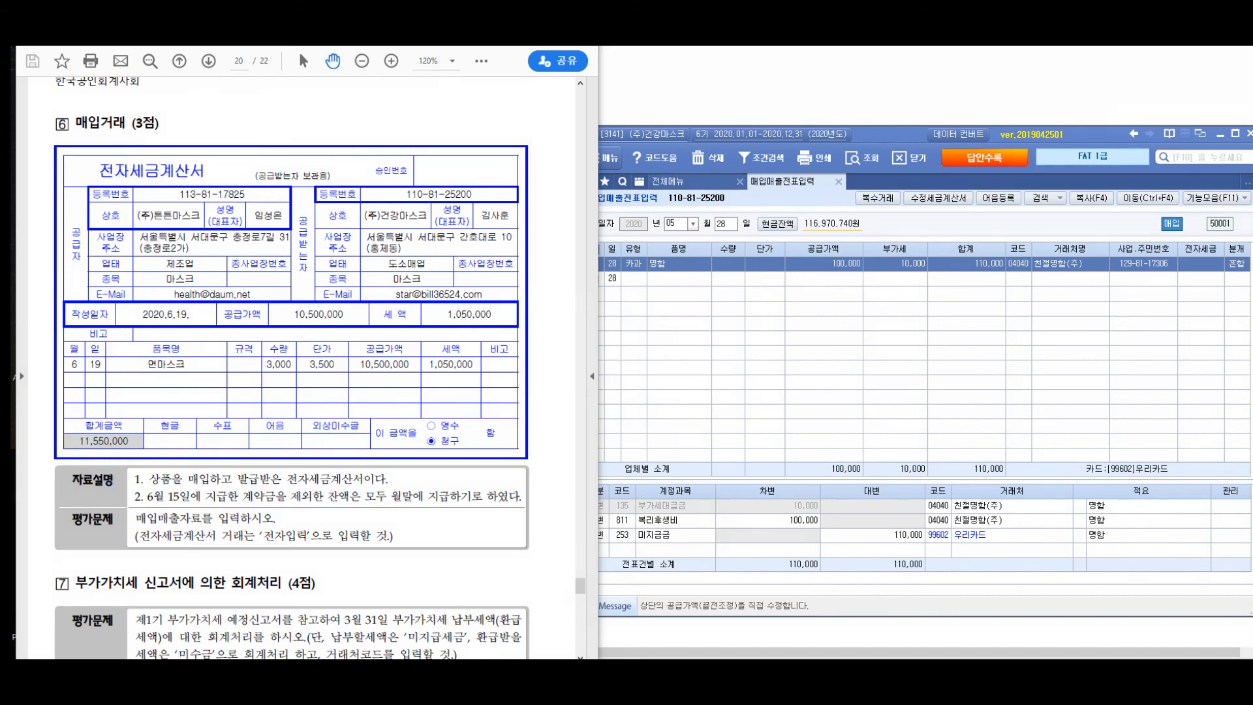
- Look up the 15 June vouchers in general voucher entry (일반전표입력) and examine the 선급금 line for (주)튼튼마스크
left_click(686, 182)
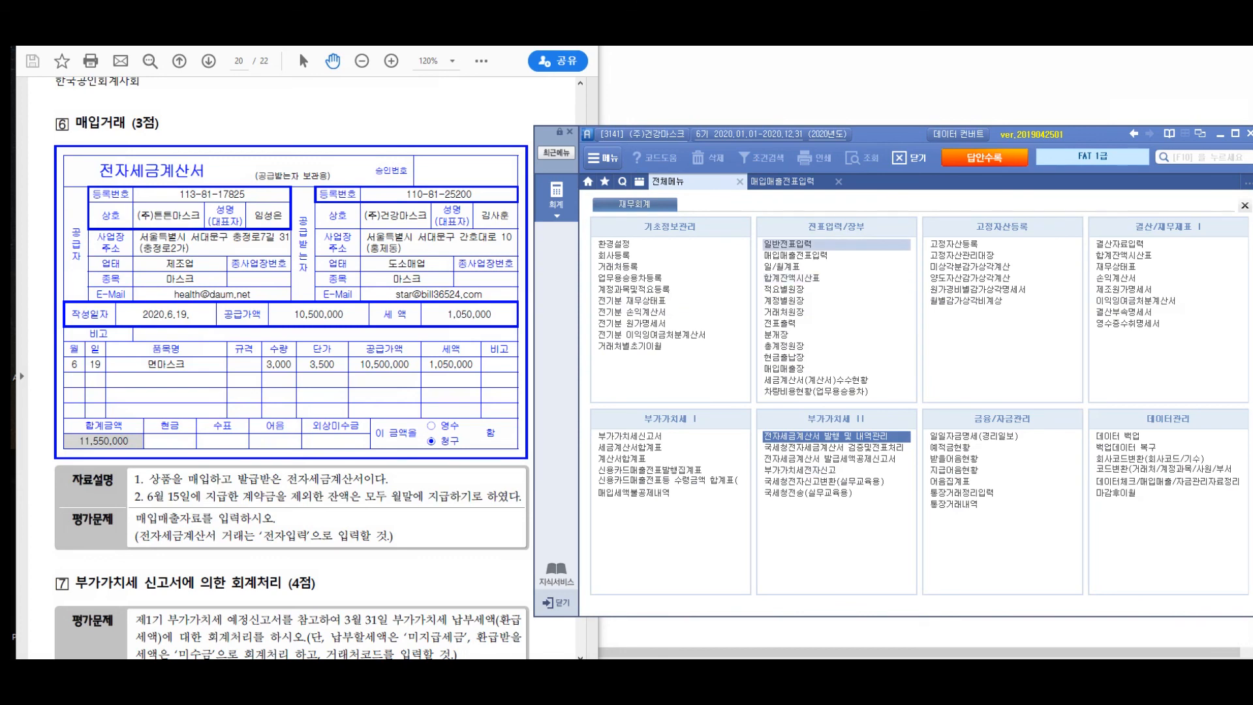
left_click(787, 244)
type("06")
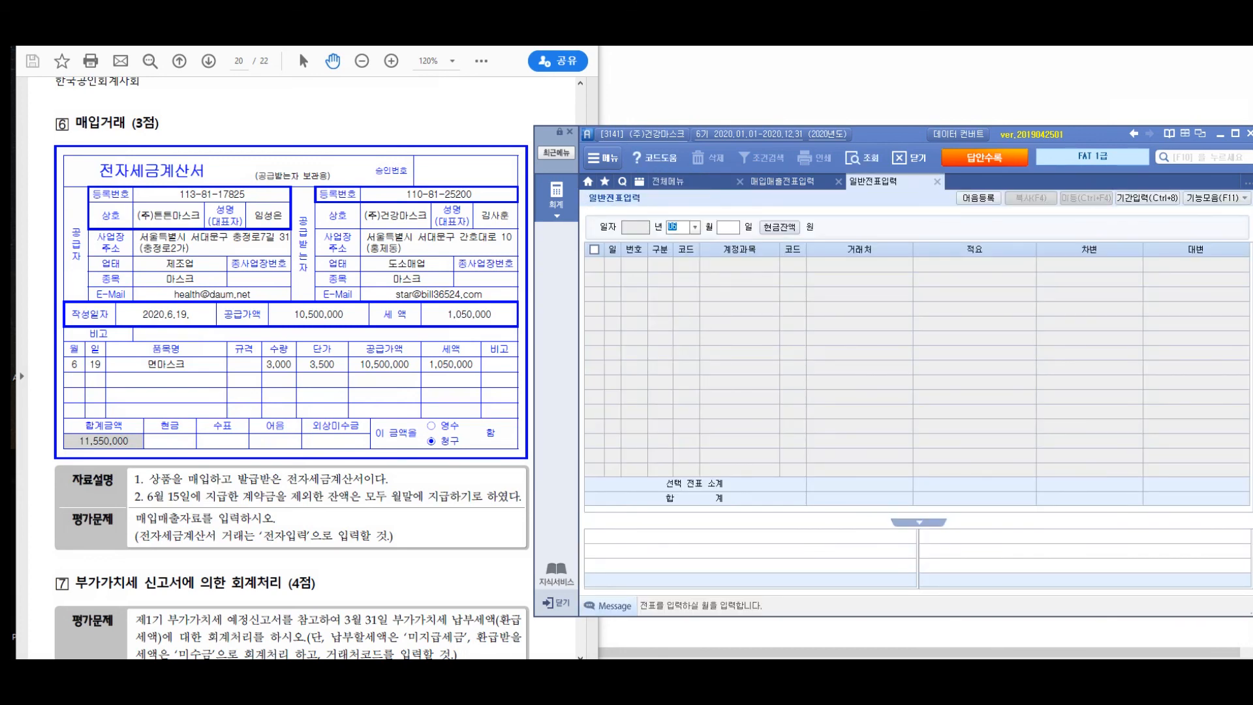
key("Return")
type("15")
key("Return")
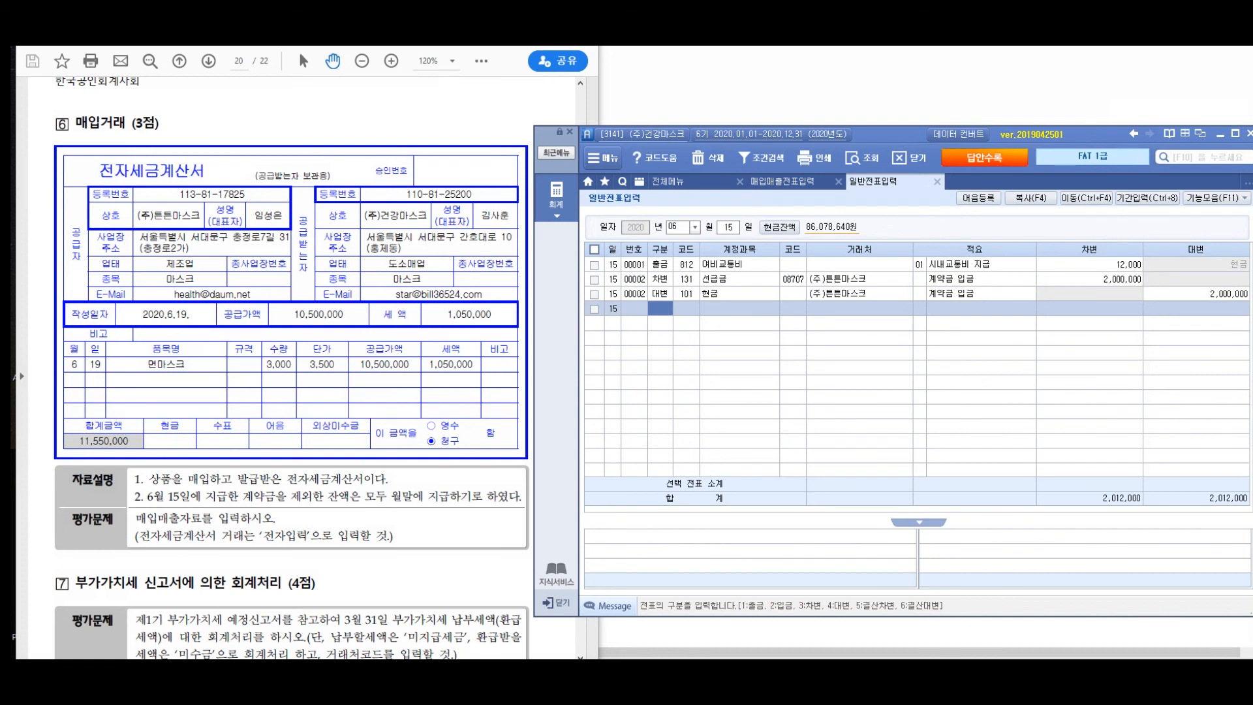
left_click(659, 280)
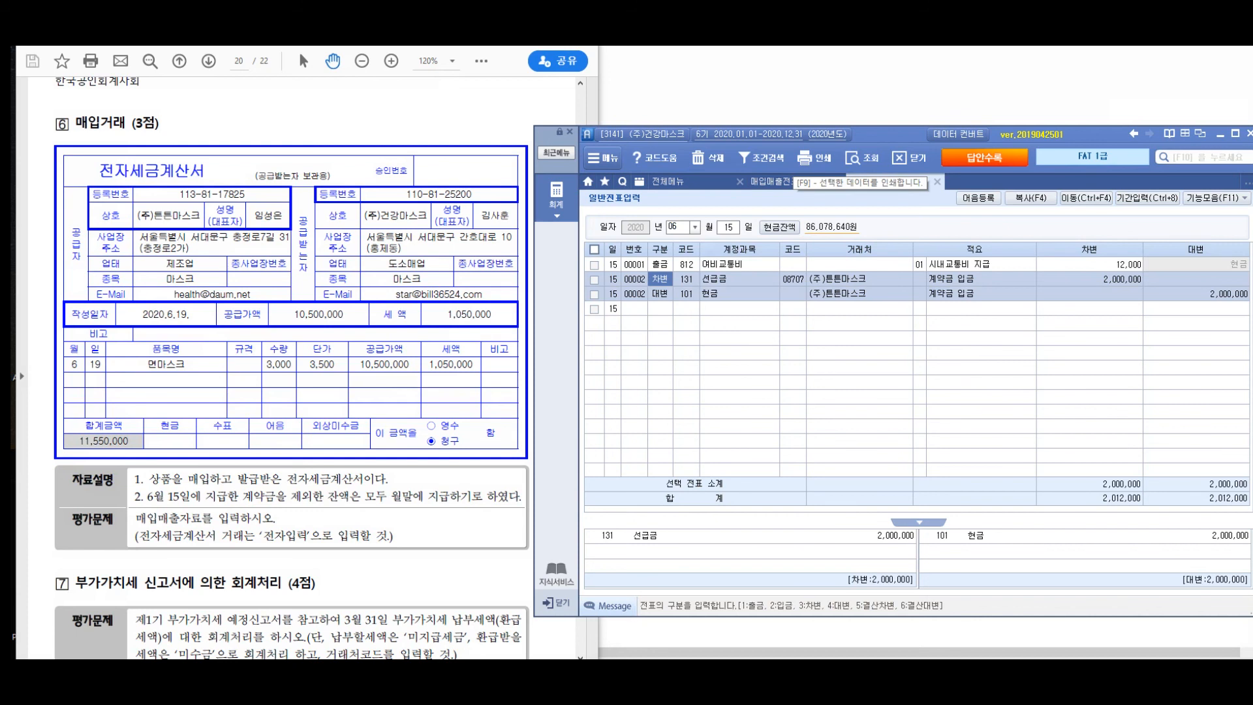
left_click(782, 182)
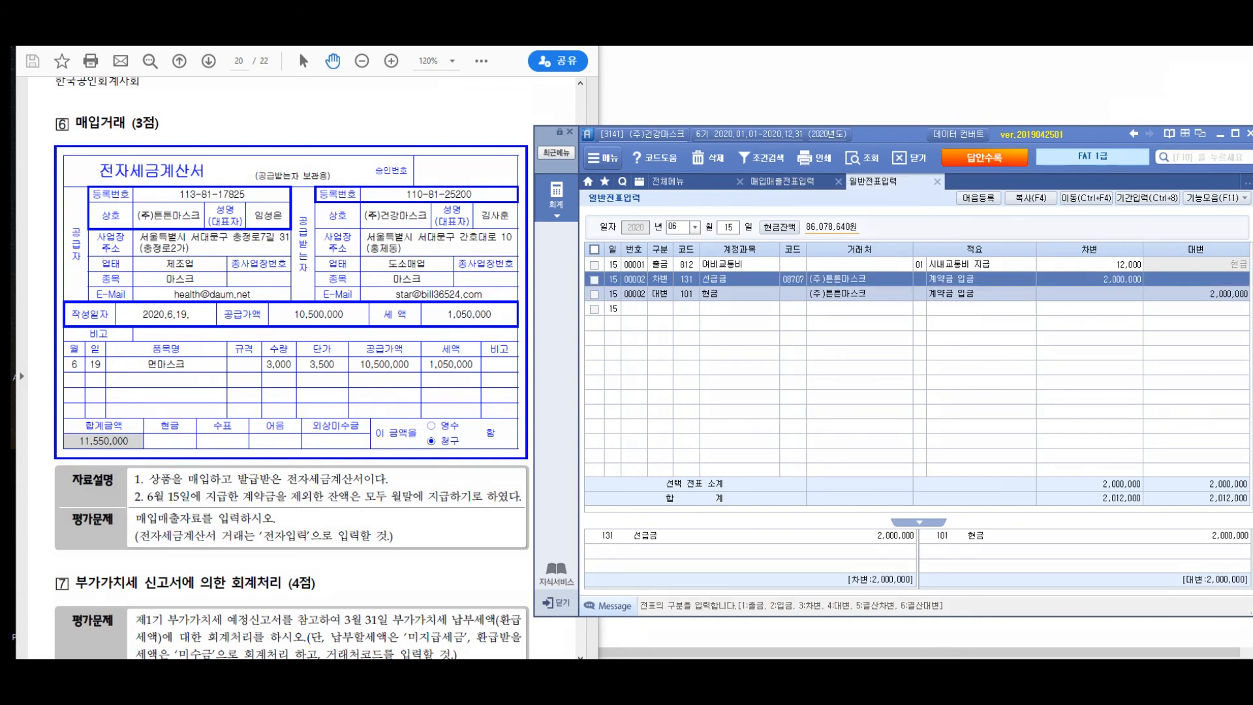
left_click_drag(732, 259, 811, 255)
mouse_move(570, 301)
left_mouse_down()
mouse_move(555, 341)
mouse_move(565, 330)
left_mouse_up()
left_click_drag(573, 312, 564, 374)
mouse_move(589, 329)
left_mouse_down()
mouse_move(591, 359)
mouse_move(625, 332)
left_mouse_up()
left_click_drag(661, 318, 665, 349)
mouse_move(673, 336)
left_mouse_down()
mouse_move(760, 353)
mouse_move(775, 369)
mouse_move(980, 354)
left_mouse_up()
left_click_drag(546, 357, 1021, 388)
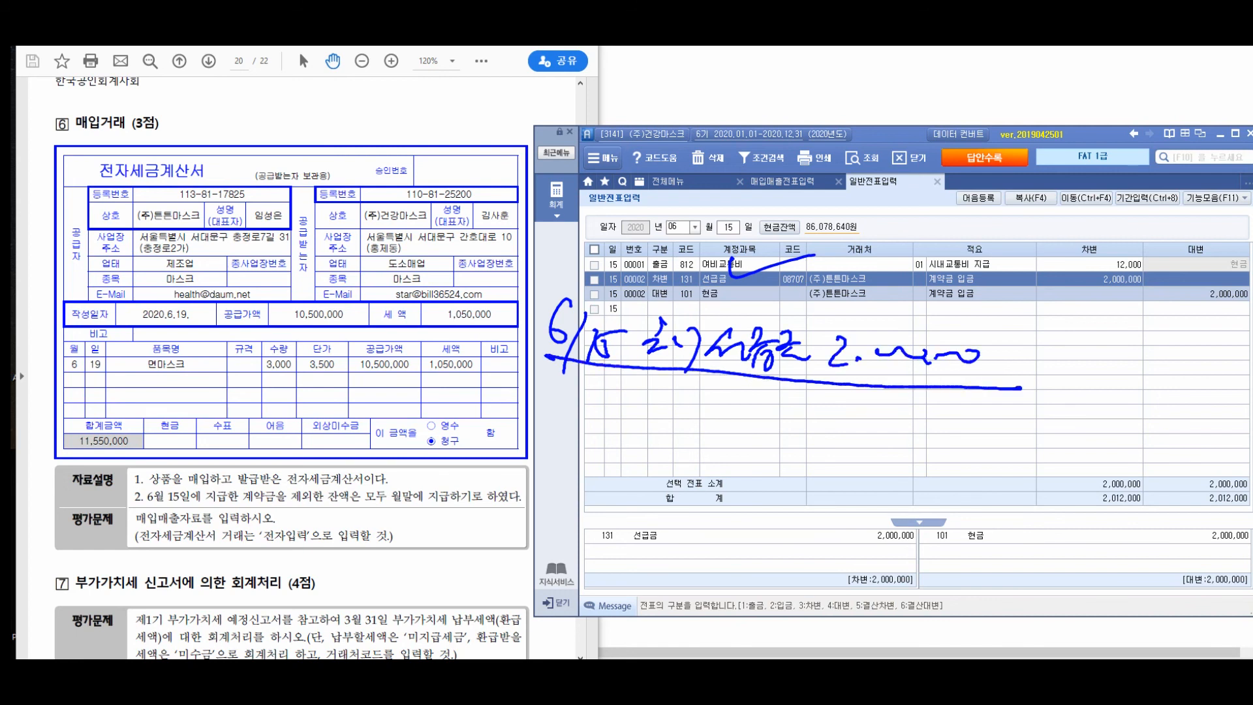
left_click_drag(491, 378, 490, 453)
left_click_drag(510, 412, 519, 453)
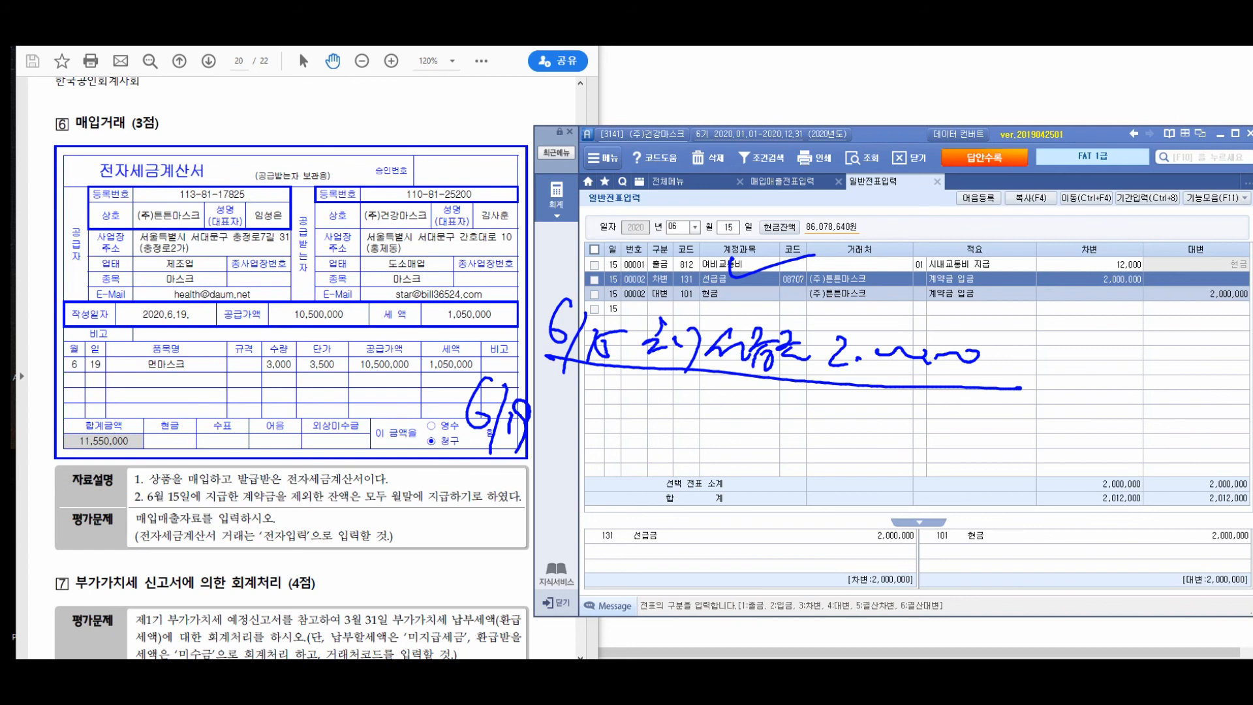
left_click_drag(447, 486, 496, 464)
mouse_move(480, 470)
left_mouse_down()
mouse_move(501, 518)
mouse_move(516, 489)
left_mouse_up()
mouse_move(492, 496)
left_mouse_down()
mouse_move(509, 510)
mouse_move(522, 487)
left_mouse_up()
mouse_move(516, 486)
left_mouse_down()
mouse_move(532, 522)
mouse_move(594, 492)
left_mouse_up()
left_click_drag(442, 536, 403, 603)
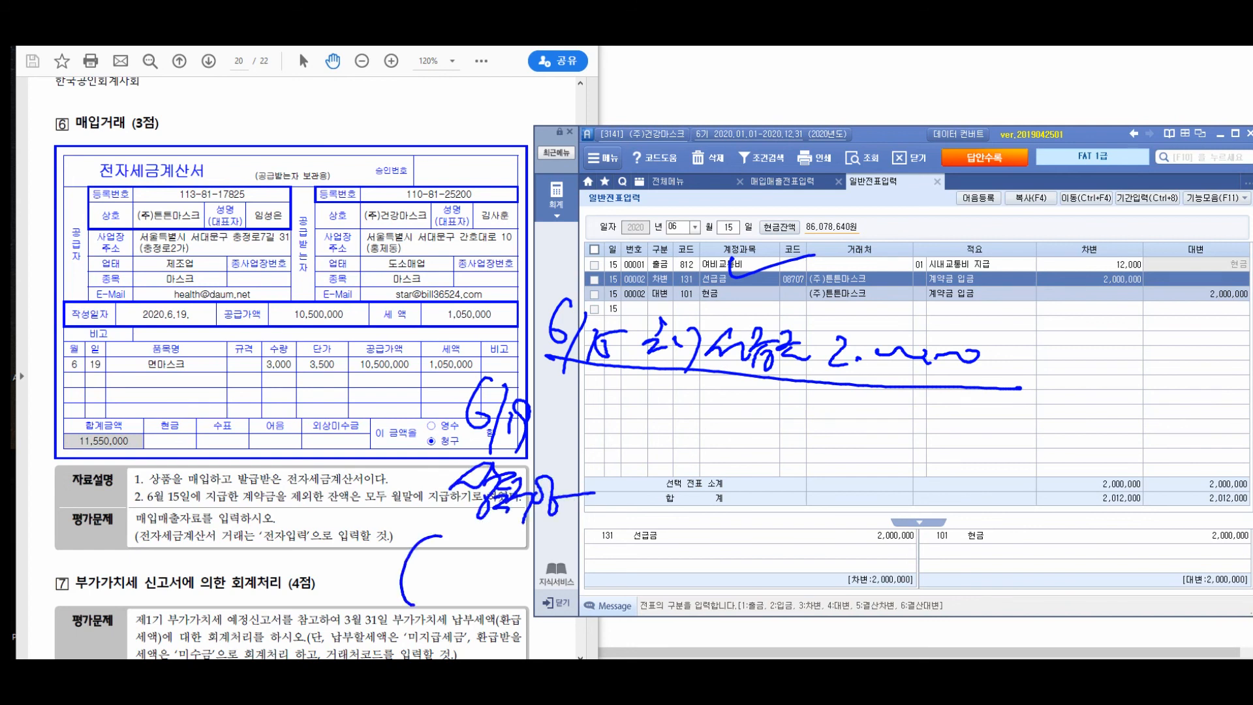
left_click_drag(436, 541, 465, 610)
mouse_move(480, 552)
left_mouse_down()
mouse_move(473, 574)
mouse_move(493, 574)
left_mouse_up()
left_click_drag(479, 584, 492, 604)
left_click_drag(512, 555, 536, 597)
mouse_move(552, 558)
left_mouse_down()
mouse_move(542, 588)
mouse_move(562, 584)
left_mouse_up()
left_click_drag(567, 561, 571, 592)
mouse_move(580, 543)
left_mouse_down()
mouse_move(594, 568)
mouse_move(561, 621)
left_mouse_up()
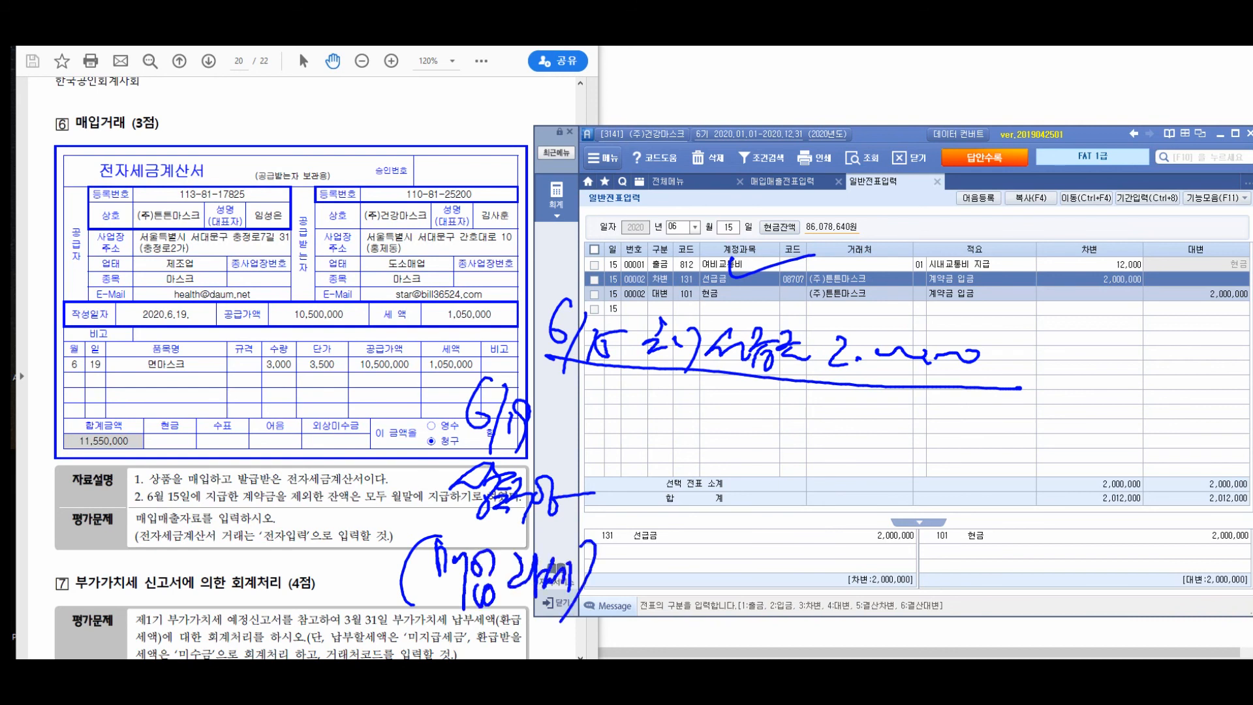
left_click_drag(632, 401, 643, 421)
mouse_move(628, 439)
left_mouse_down()
mouse_move(650, 434)
mouse_move(665, 449)
left_mouse_up()
left_click_drag(678, 428, 656, 480)
mouse_move(724, 418)
left_mouse_down()
mouse_move(698, 441)
mouse_move(741, 447)
left_mouse_up()
mouse_move(750, 420)
left_mouse_down()
mouse_move(738, 464)
mouse_move(774, 450)
mouse_move(783, 467)
left_mouse_up()
left_click_drag(801, 425, 803, 465)
mouse_move(815, 444)
left_mouse_down()
mouse_move(826, 458)
mouse_move(963, 448)
left_mouse_up()
left_click_drag(697, 505, 706, 519)
left_click_drag(685, 530, 724, 526)
left_click_drag(705, 528, 700, 549)
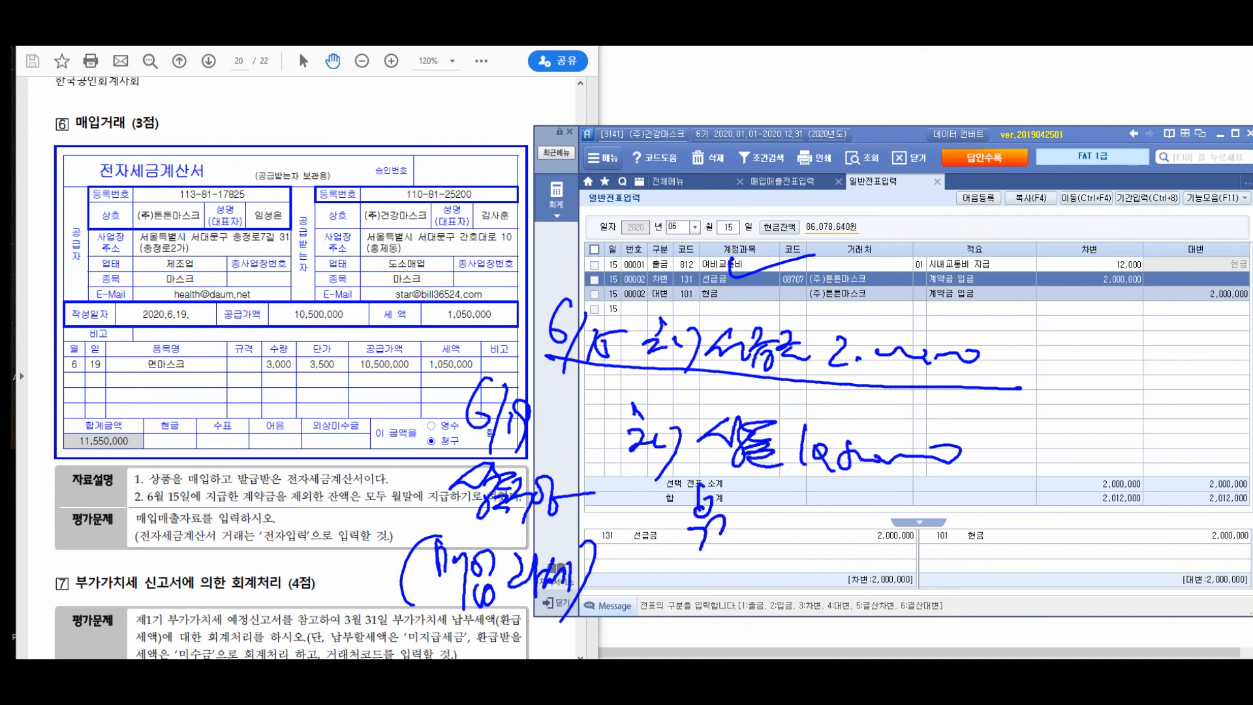
left_click_drag(726, 506, 730, 535)
mouse_move(735, 529)
left_mouse_down()
mouse_move(748, 519)
mouse_move(762, 531)
left_mouse_up()
mouse_move(764, 512)
left_mouse_down()
mouse_move(766, 547)
mouse_move(802, 531)
left_mouse_up()
mouse_move(801, 514)
left_mouse_down()
mouse_move(804, 562)
mouse_move(829, 533)
left_mouse_up()
left_click_drag(811, 530, 826, 556)
left_click_drag(828, 516, 850, 550)
mouse_move(883, 517)
left_mouse_down()
mouse_move(870, 555)
mouse_move(906, 540)
left_mouse_up()
mouse_move(912, 526)
left_mouse_down()
mouse_move(921, 548)
mouse_move(955, 552)
left_mouse_up()
left_click_drag(958, 539, 1001, 539)
mouse_move(1007, 614)
left_mouse_down()
mouse_move(1093, 440)
mouse_move(1138, 459)
left_mouse_up()
left_click_drag(1154, 436, 1127, 493)
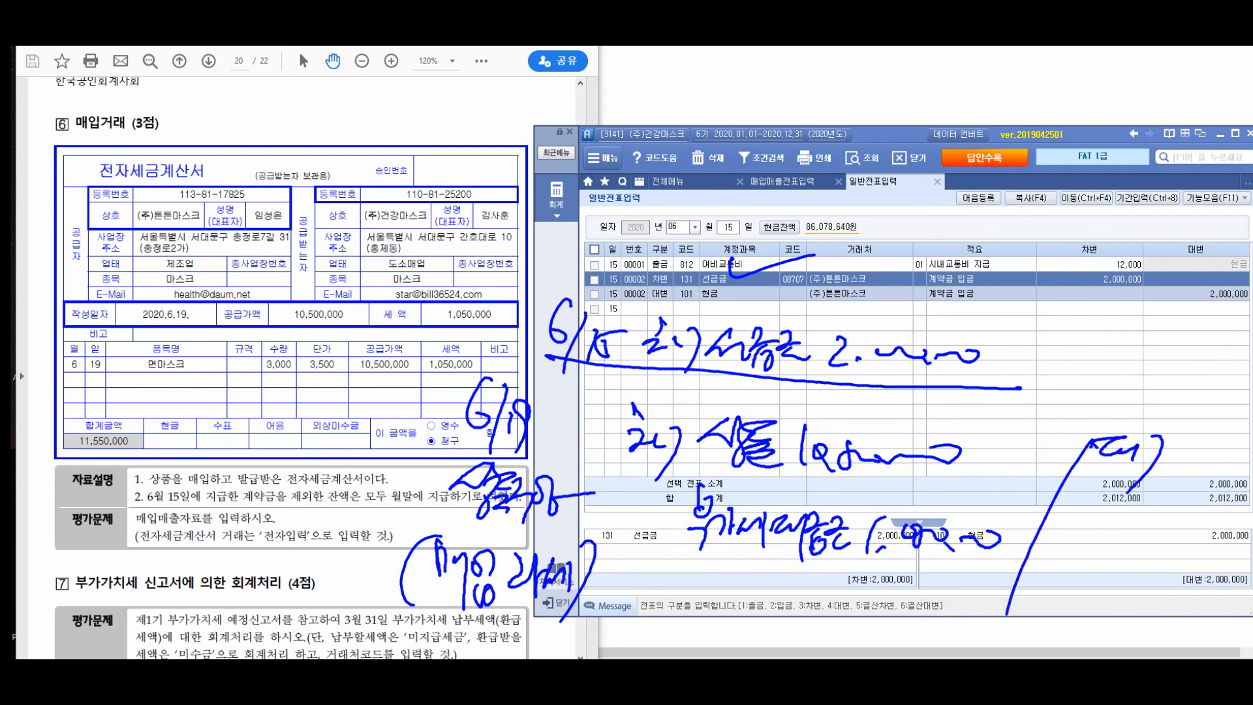
mouse_move(646, 339)
left_mouse_down()
mouse_move(1106, 408)
mouse_move(653, 366)
mouse_move(842, 408)
left_mouse_up()
mouse_move(1026, 297)
left_mouse_down()
mouse_move(1200, 320)
mouse_move(1191, 417)
left_mouse_up()
left_click_drag(1127, 410, 1174, 403)
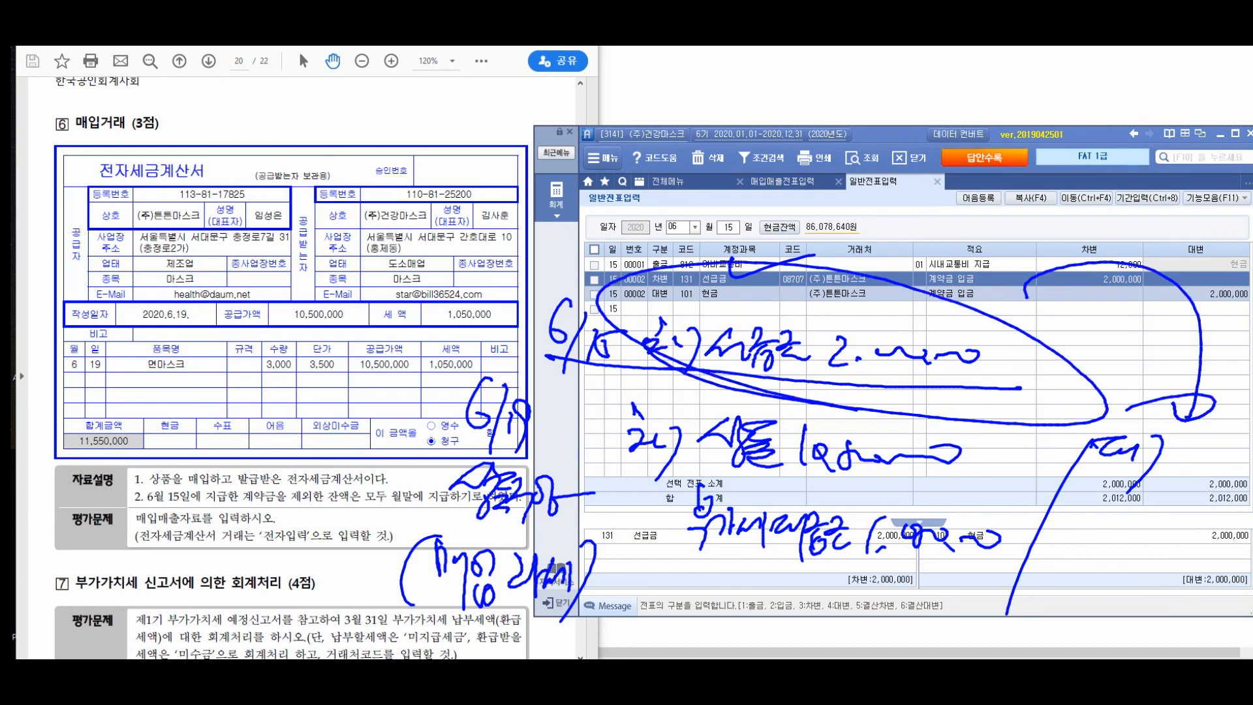
mouse_move(1101, 486)
left_mouse_down()
mouse_move(1079, 521)
mouse_move(1107, 528)
left_mouse_up()
mouse_move(1103, 505)
left_mouse_down()
mouse_move(1118, 530)
mouse_move(1124, 503)
left_mouse_up()
mouse_move(1116, 522)
left_mouse_down()
mouse_move(1140, 510)
mouse_move(1136, 530)
left_mouse_up()
left_click_drag(1143, 495, 1169, 532)
mouse_move(1083, 549)
left_mouse_down()
mouse_move(1119, 568)
mouse_move(1220, 563)
left_mouse_up()
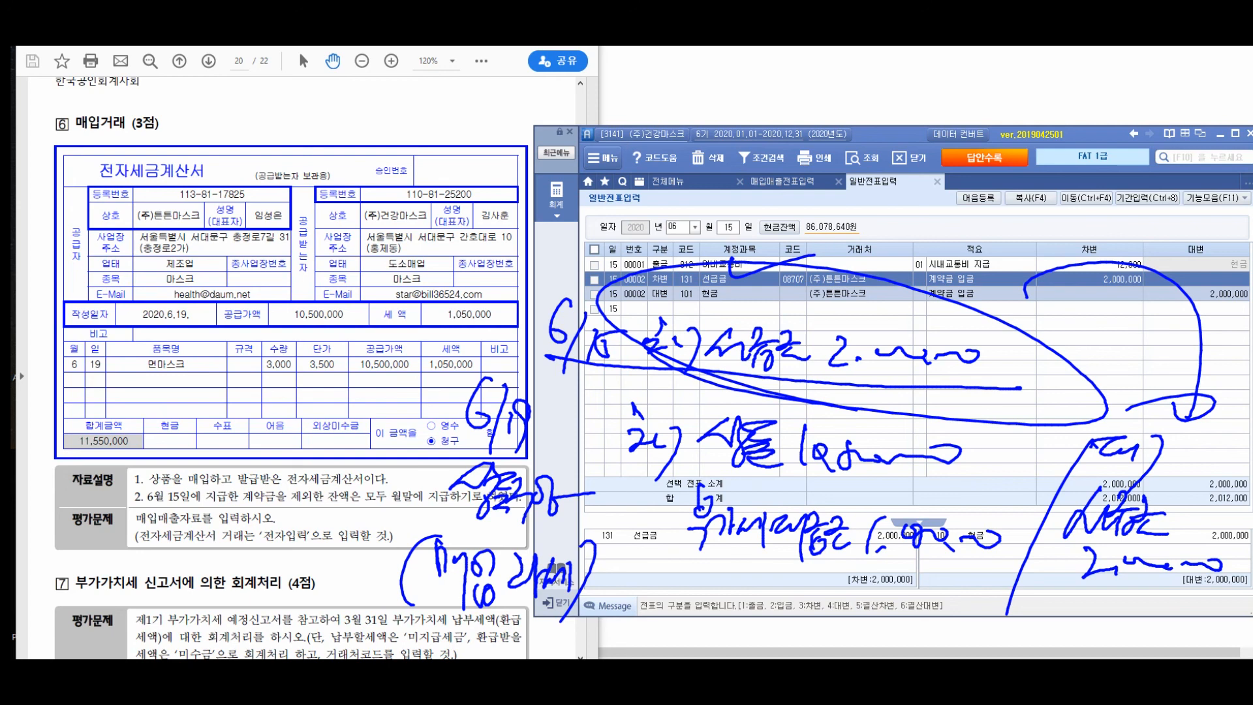
left_click_drag(1033, 593, 1040, 638)
mouse_move(1035, 597)
left_mouse_down()
mouse_move(1043, 623)
mouse_move(1063, 621)
left_mouse_up()
mouse_move(1068, 591)
left_mouse_down()
mouse_move(1068, 638)
mouse_move(1087, 617)
left_mouse_up()
left_click_drag(1091, 595, 1094, 618)
left_click_drag(1094, 619, 1114, 620)
mouse_move(1114, 604)
left_mouse_down()
mouse_move(1132, 616)
mouse_move(1125, 642)
left_mouse_up()
mouse_move(1138, 591)
left_mouse_down()
mouse_move(1145, 627)
mouse_move(1164, 606)
left_mouse_up()
mouse_move(1151, 617)
left_mouse_down()
mouse_move(1182, 608)
mouse_move(1195, 630)
left_mouse_up()
left_click_drag(1205, 618, 1231, 615)
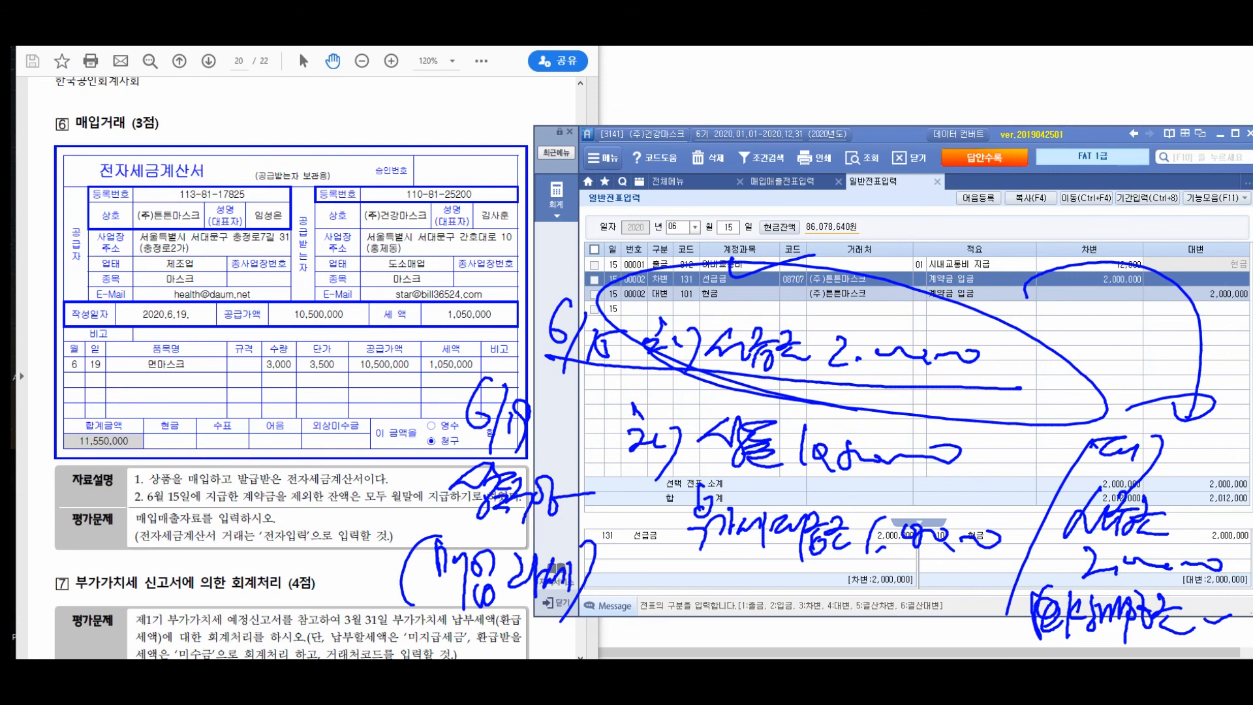
key("Escape")
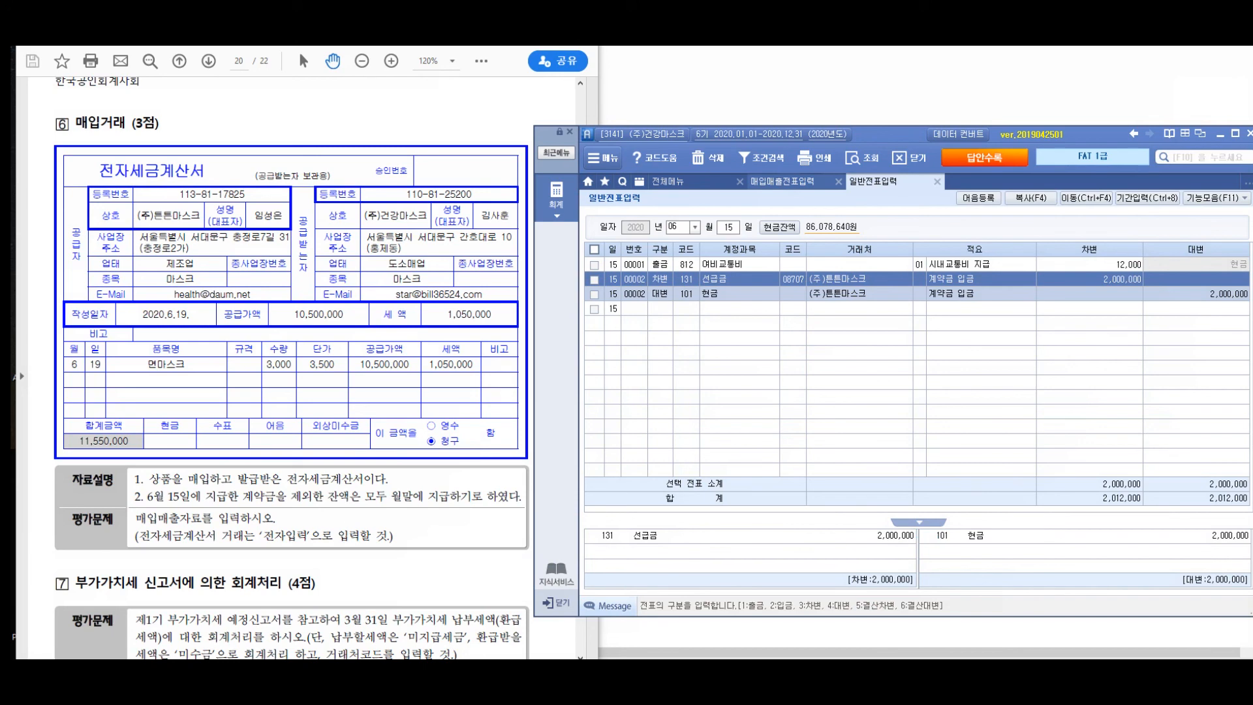
- Start a 51 과세 purchase dated 19 June in purchase and sales voucher entry (매입매출전표입력)
left_click(782, 182)
left_click(675, 223)
type("06")
key("Return")
type("19")
key("Return")
type("51")
key("Return")
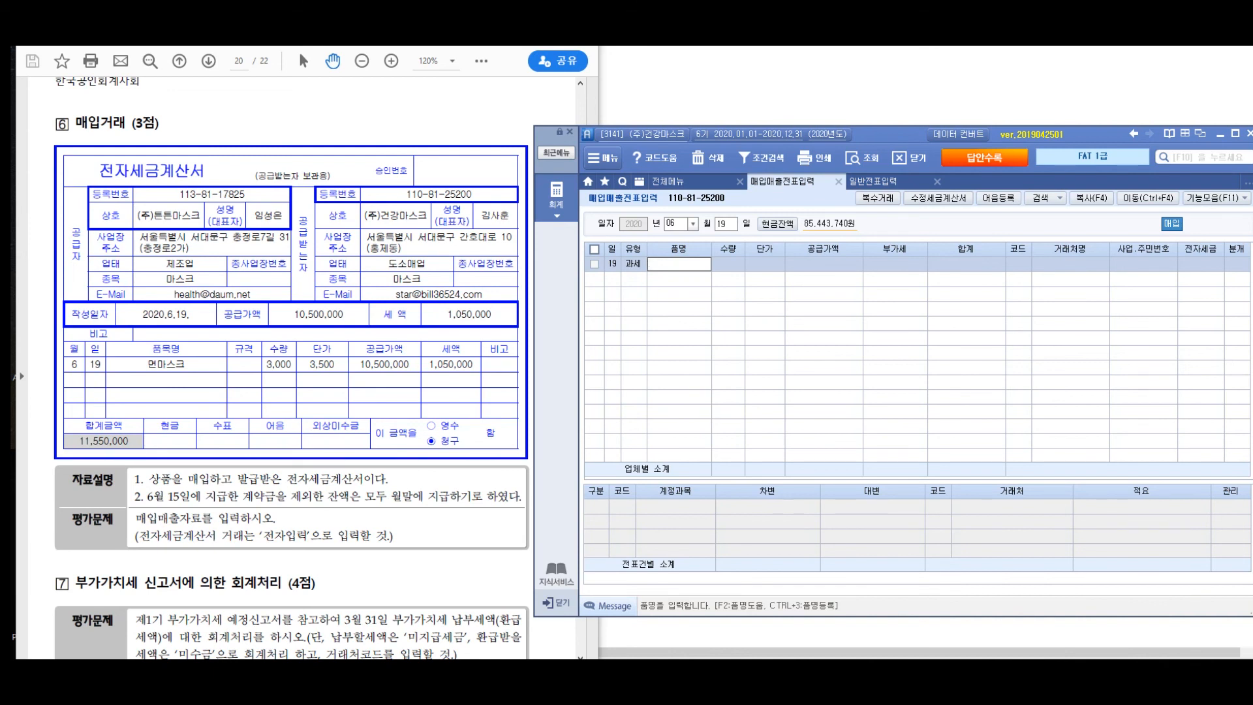
- Enter 면마스크 as the item of the 19 June purchase, with a supply amount of 10,500,000
type("면마스크")
key("Return")
key("Return")
key("Return")
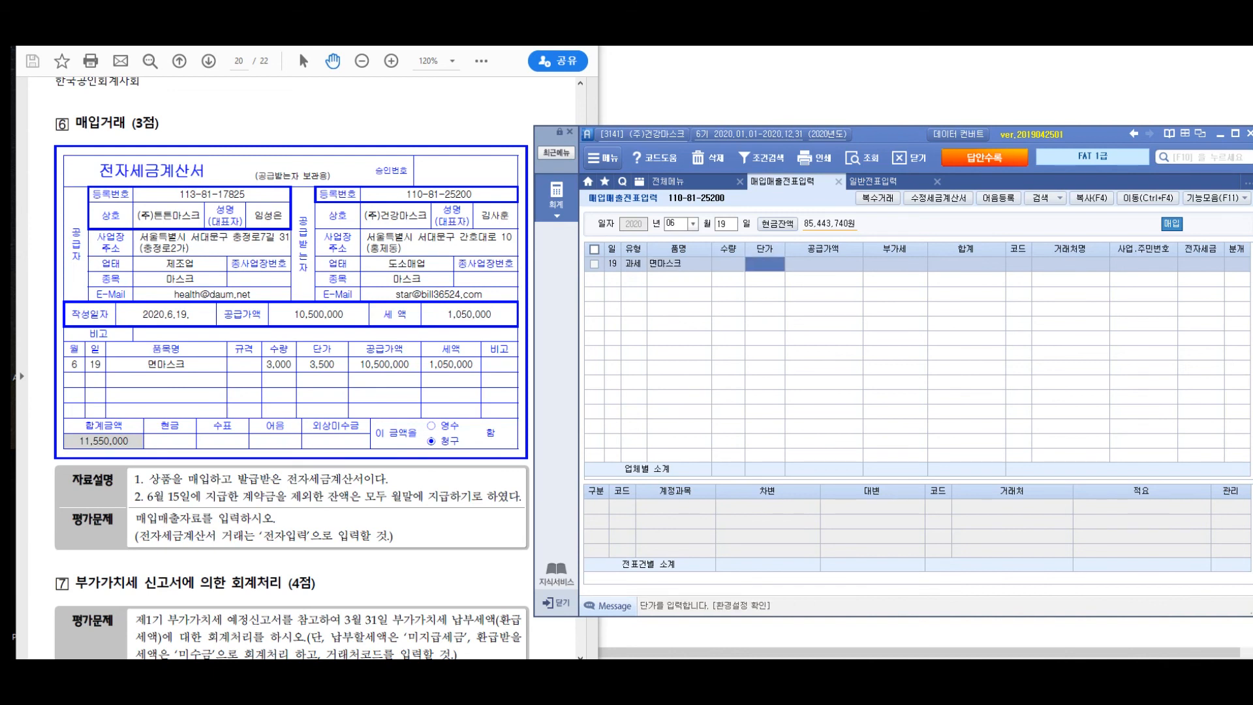
type("10500000")
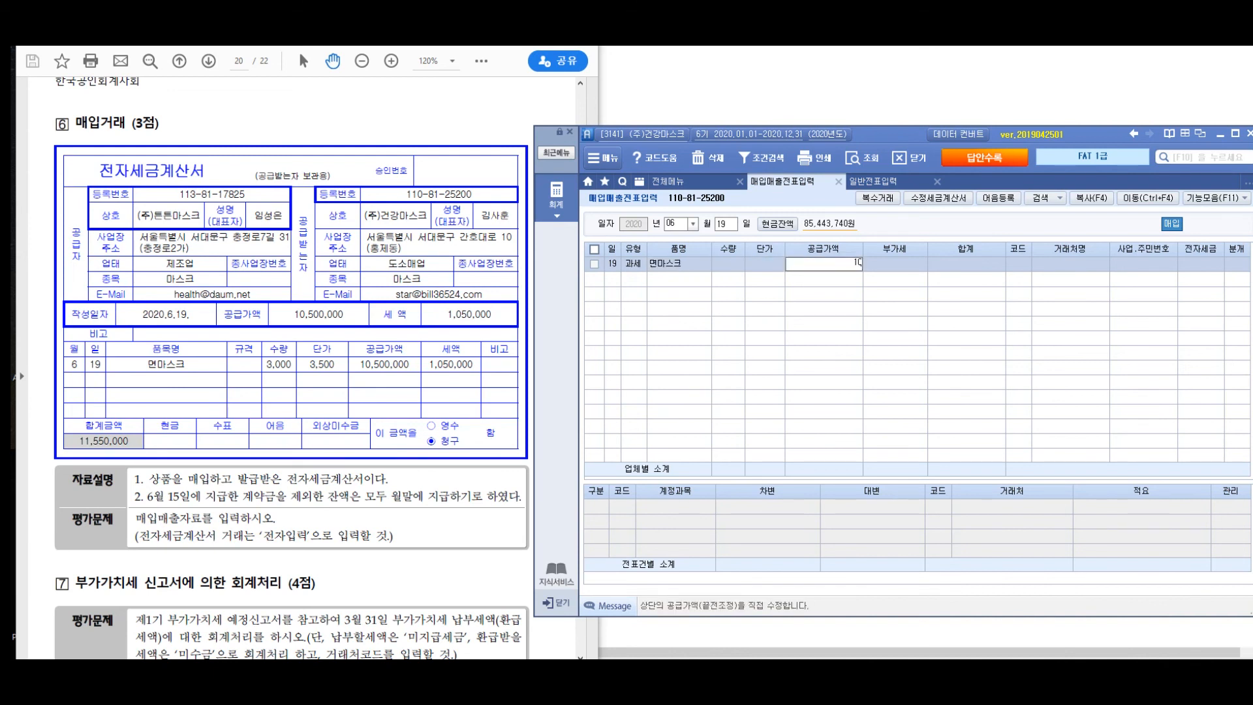
key("Return")
key("Return")
key("Return")
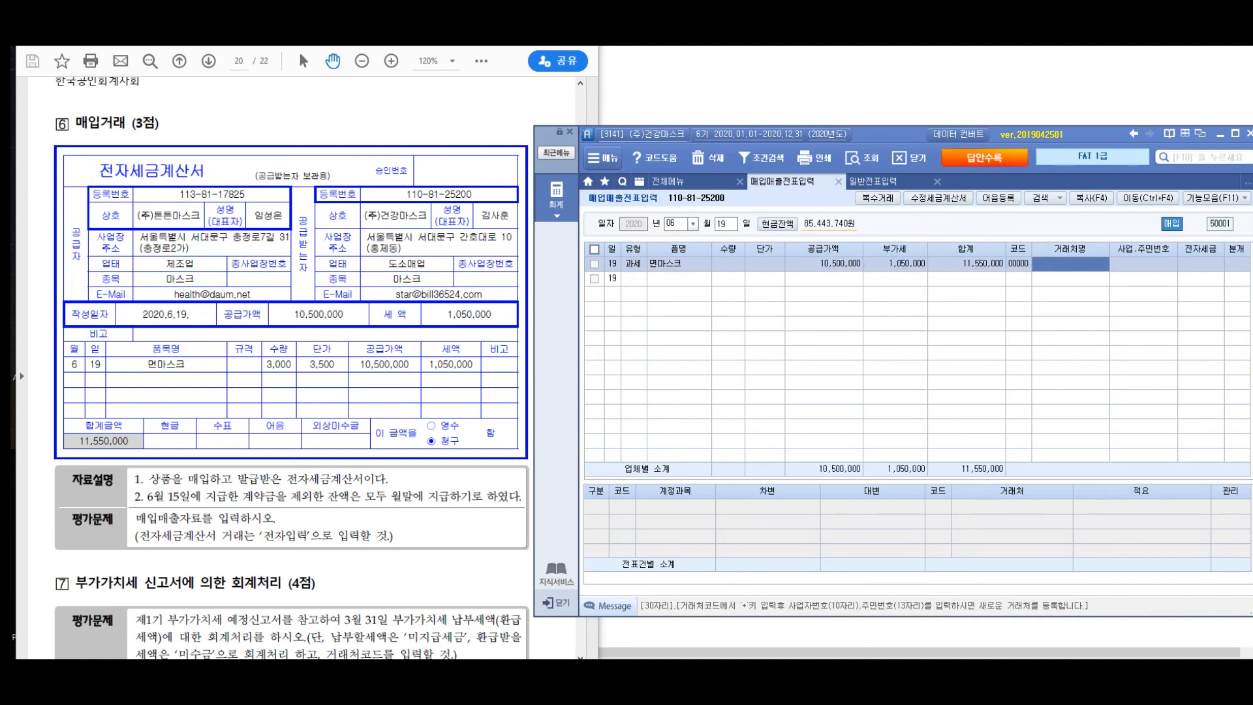
- Set the purchase's trading partner to (주)튼튼마스크, mark the tax invoice as 전자입력, and choose the 혼합 journal type
type("(주)튼튼마스크")
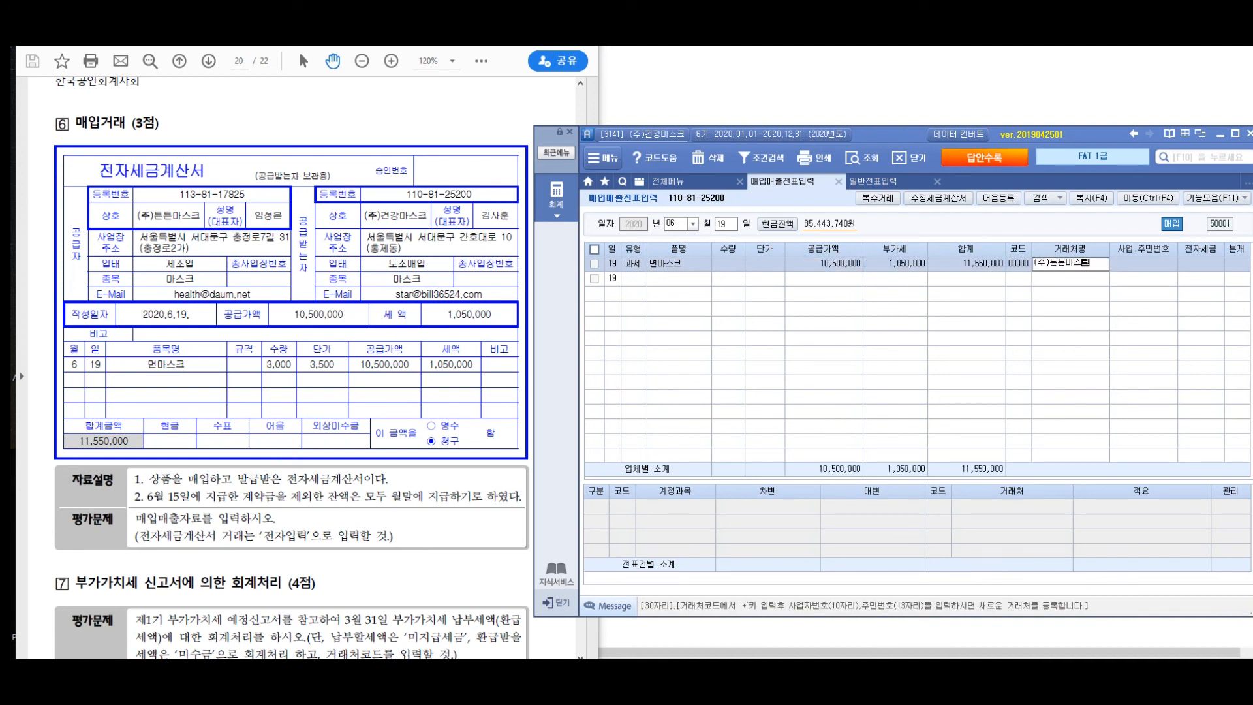
key("Return")
key("Return")
type("1")
key("Return")
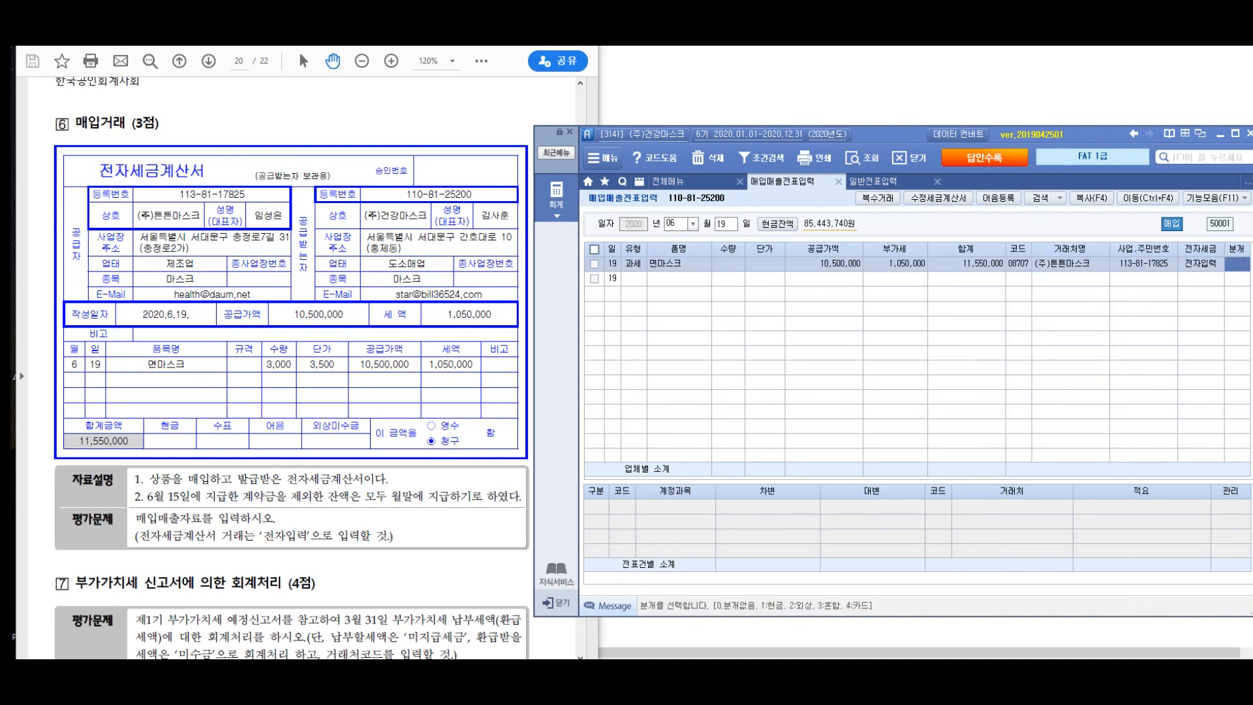
type("3")
- Keep the 상품 debit line and add a credit line with account 131 선급금 for 2,000,000
key("Return")
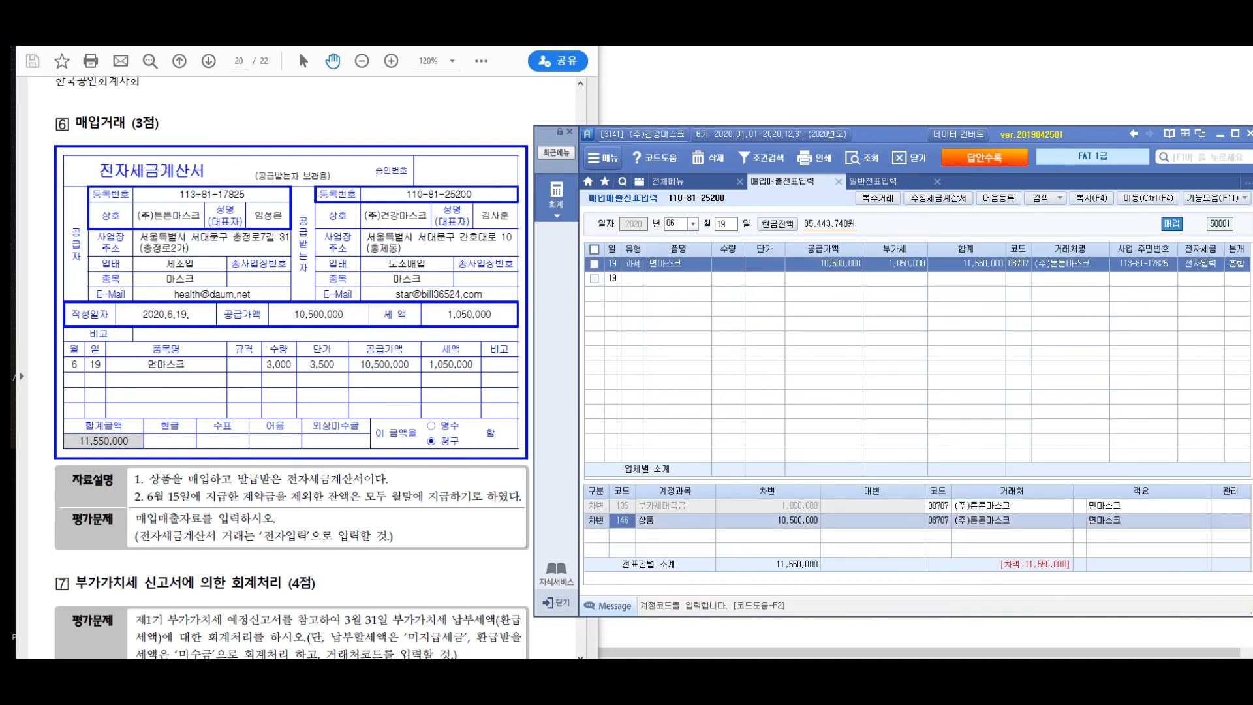
key("Return")
key("Return")
type("4")
key("Return")
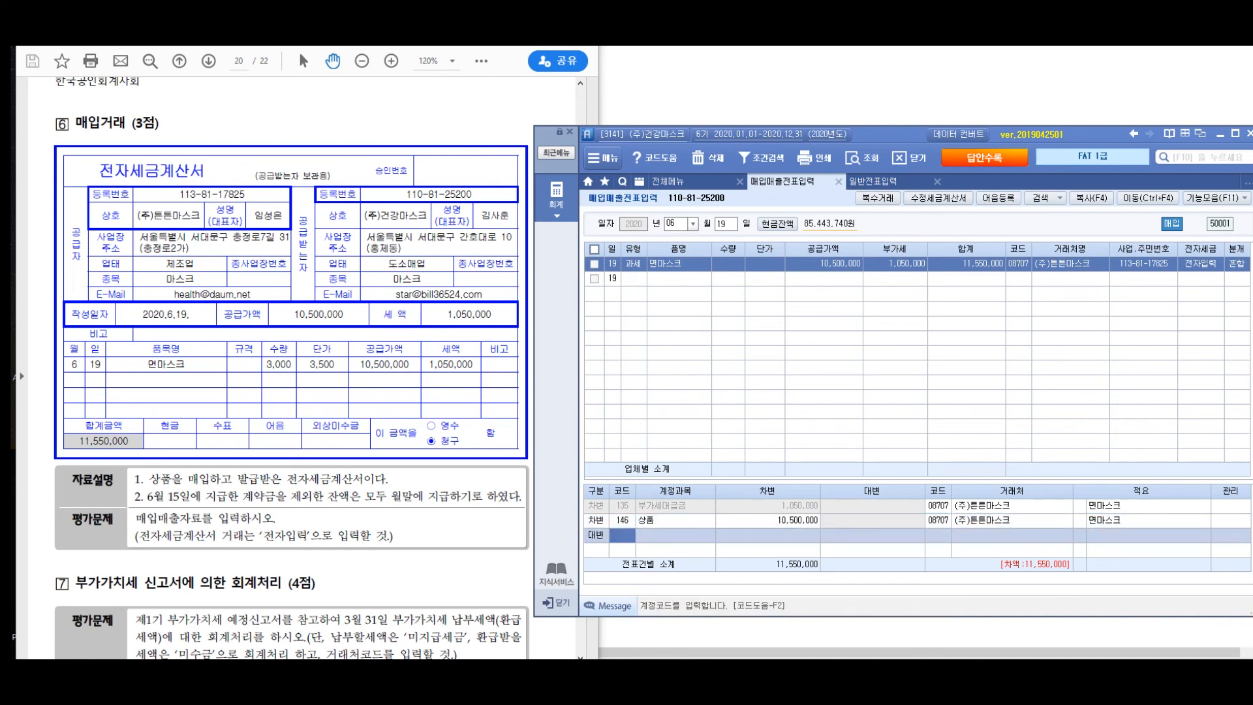
type("131")
key("Return")
type("2000000")
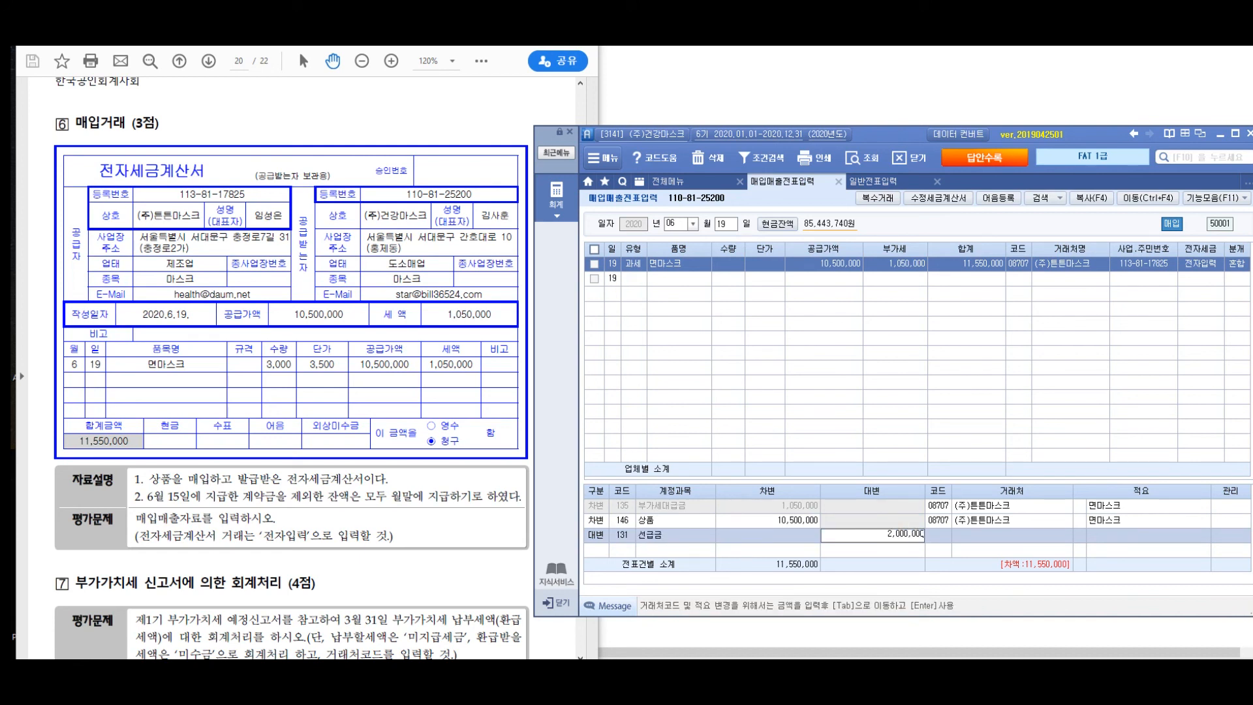
key("Return")
- Add a credit line with account 251 외상매입금 for the remaining 9,550,000 and save the 면마스크 voucher
type("4")
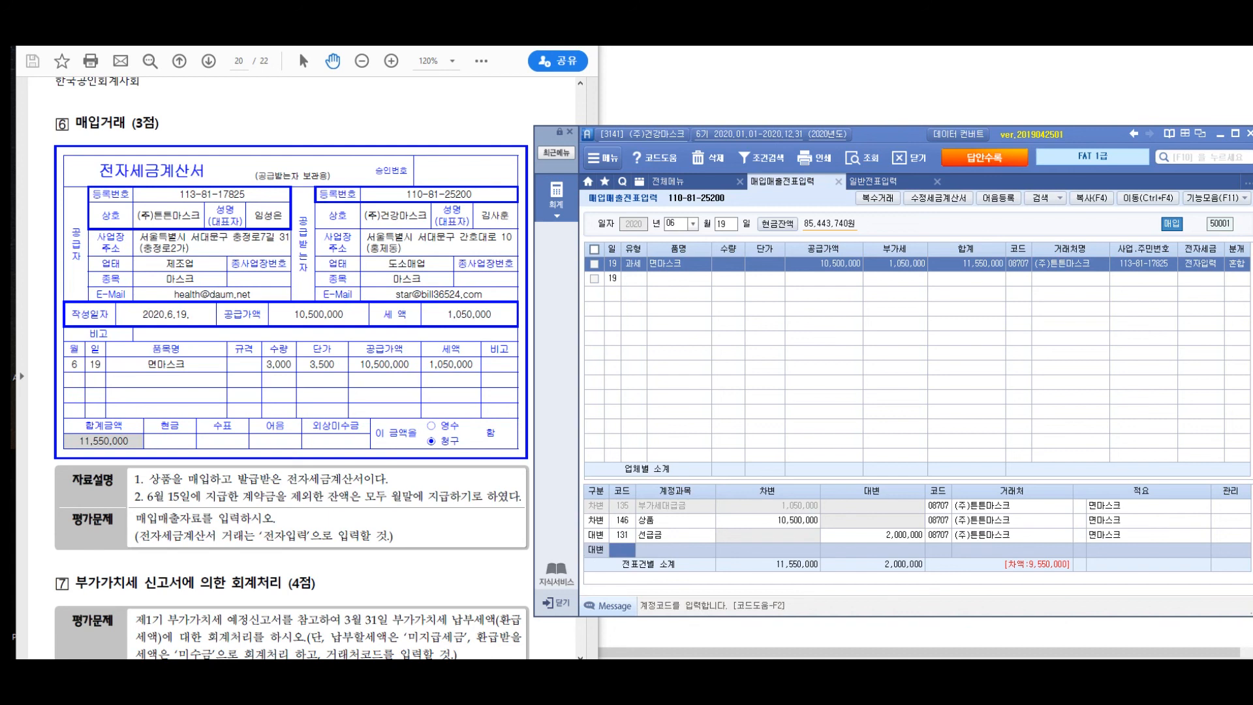
type("251")
key("Return")
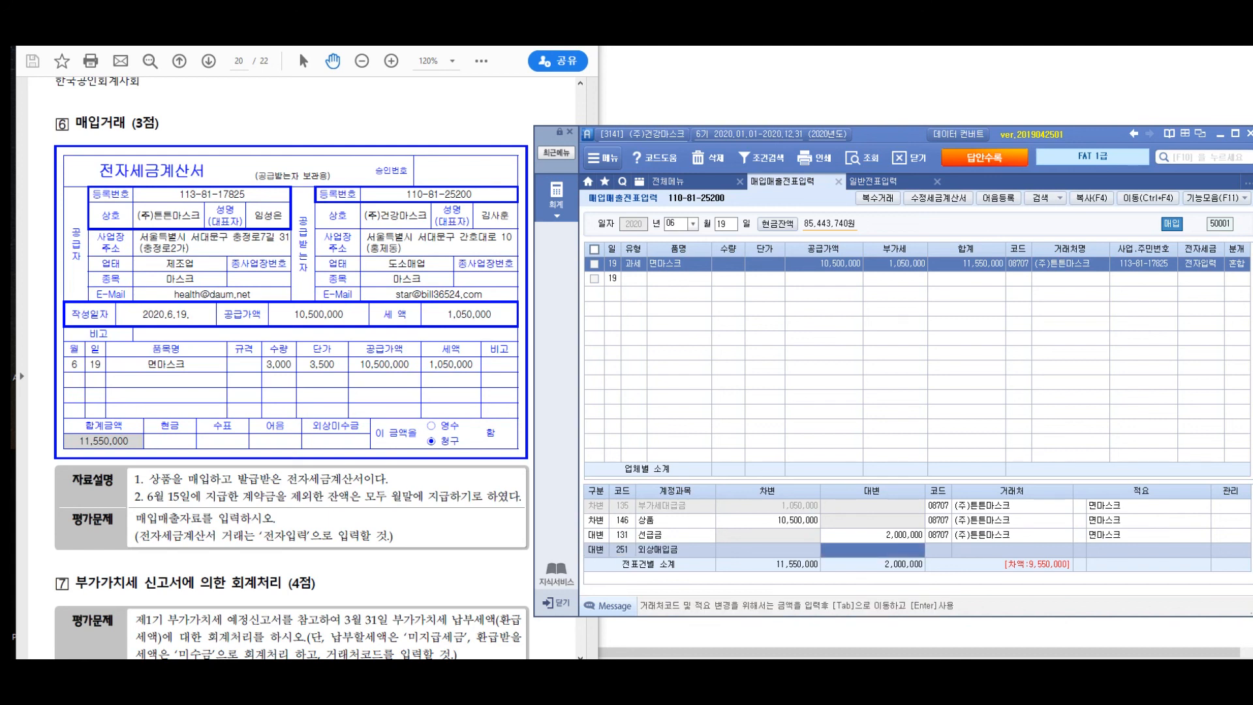
key("Return")
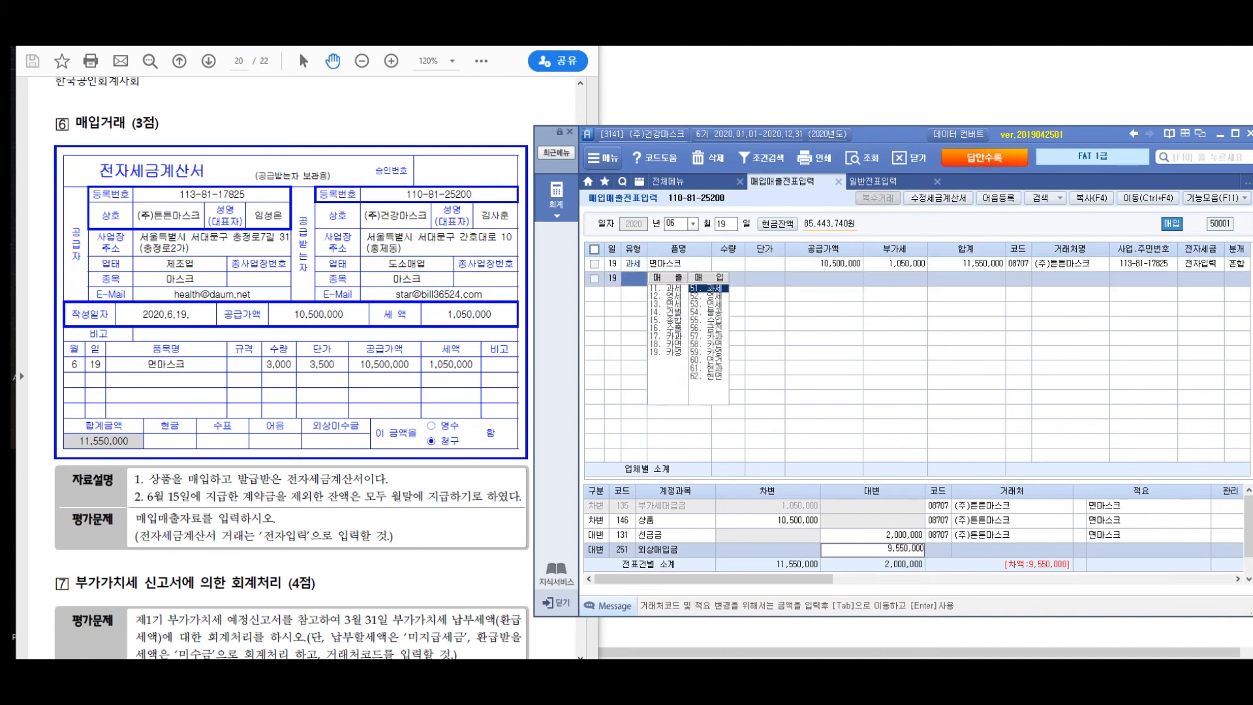
left_click(824, 264)
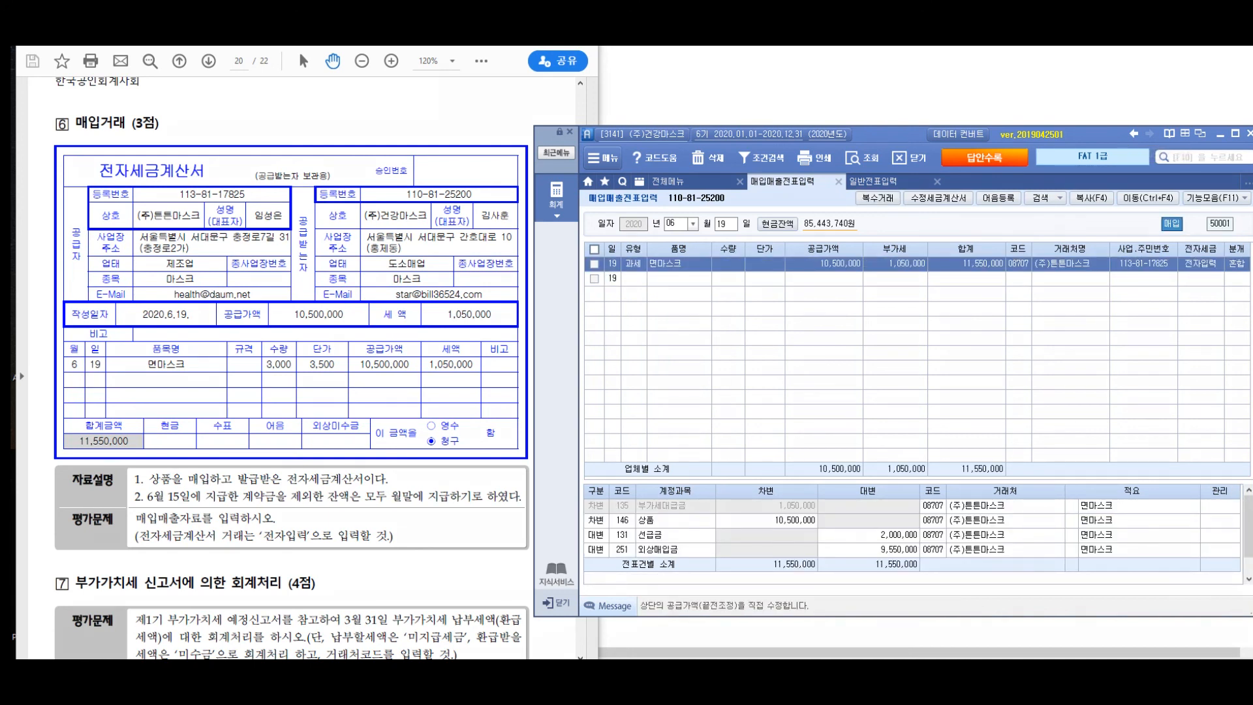
left_click_drag(451, 291, 396, 323)
mouse_move(560, 289)
left_mouse_down()
mouse_move(587, 334)
mouse_move(627, 303)
mouse_move(655, 335)
mouse_move(725, 326)
mouse_move(756, 353)
left_mouse_up()
mouse_move(545, 373)
left_mouse_down()
mouse_move(605, 408)
mouse_move(663, 418)
mouse_move(718, 417)
mouse_move(751, 399)
mouse_move(783, 411)
mouse_move(718, 482)
mouse_move(927, 418)
mouse_move(945, 450)
mouse_move(987, 424)
mouse_move(1018, 457)
mouse_move(1070, 428)
mouse_move(1135, 444)
mouse_move(1122, 391)
left_mouse_up()
left_click_drag(1139, 472, 1119, 480)
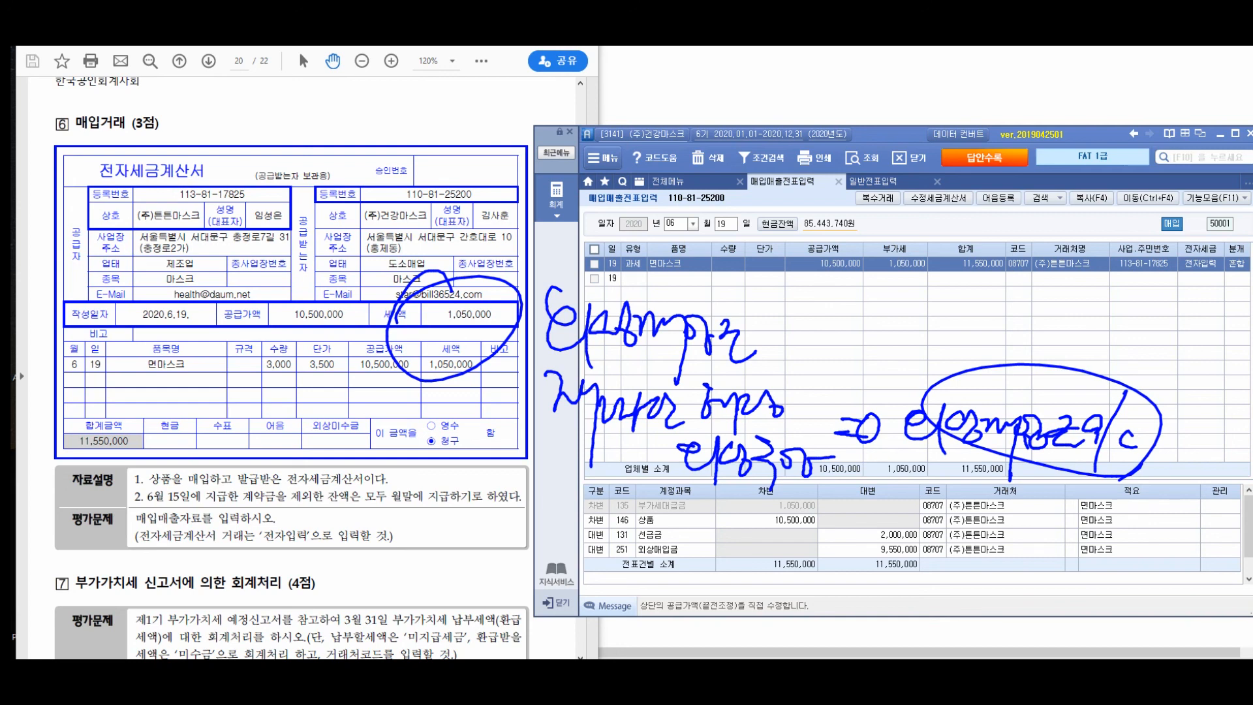
key("Escape")
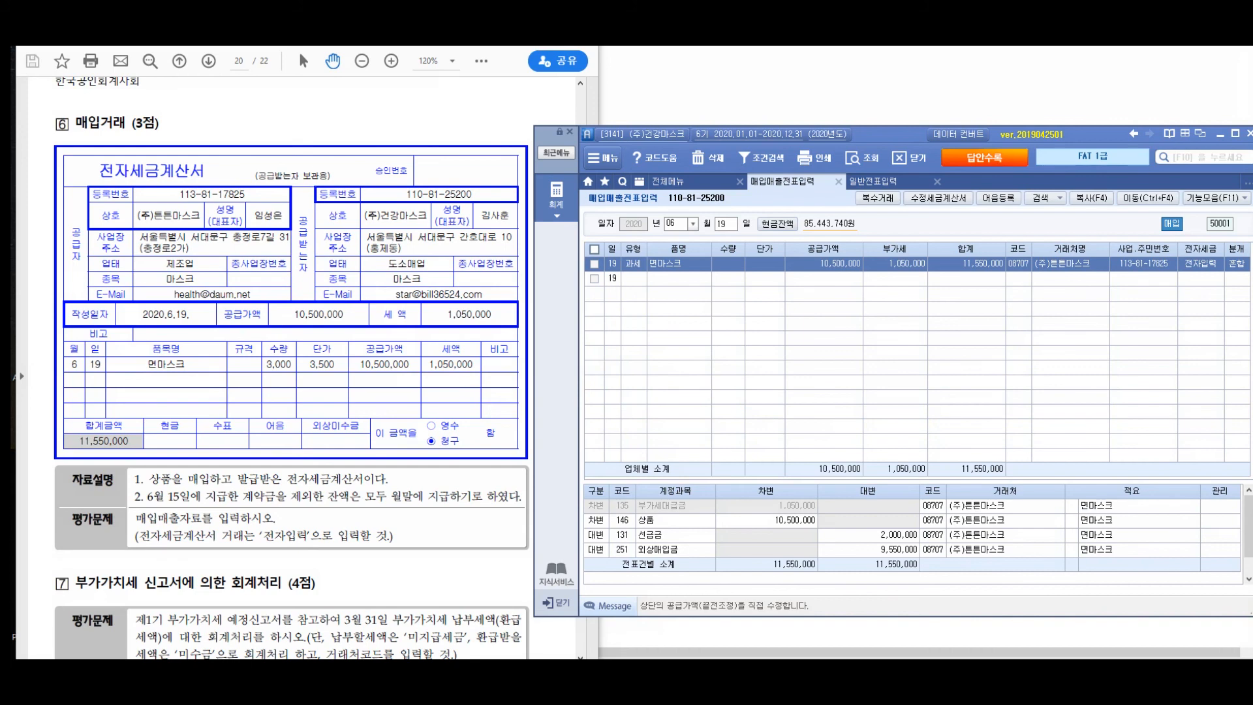
- Switch to the exam PDF and read question 7 on the accounting treatment based on the VAT return
key("alt+Tab")
scroll(292, 306, "down", 10)
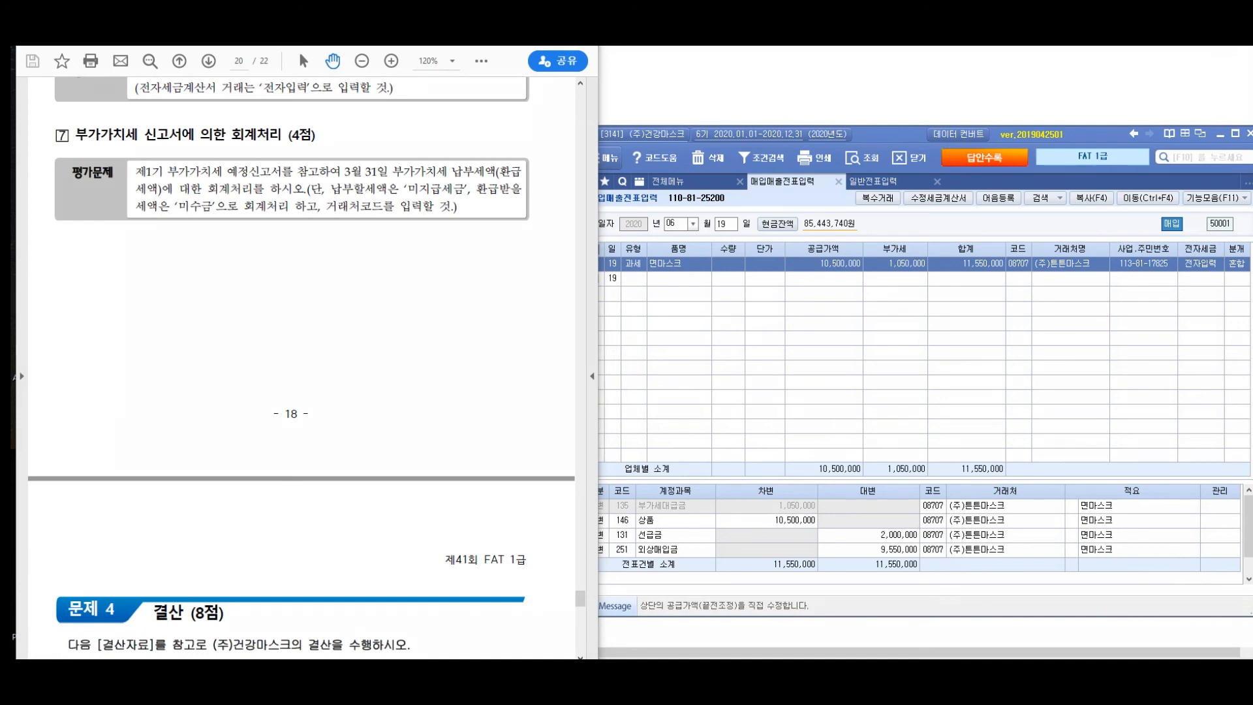
mouse_move(157, 102)
left_mouse_down()
mouse_move(134, 106)
mouse_move(145, 143)
mouse_move(126, 160)
mouse_move(169, 134)
left_mouse_up()
mouse_move(156, 94)
left_mouse_down()
mouse_move(60, 131)
mouse_move(77, 108)
left_mouse_up()
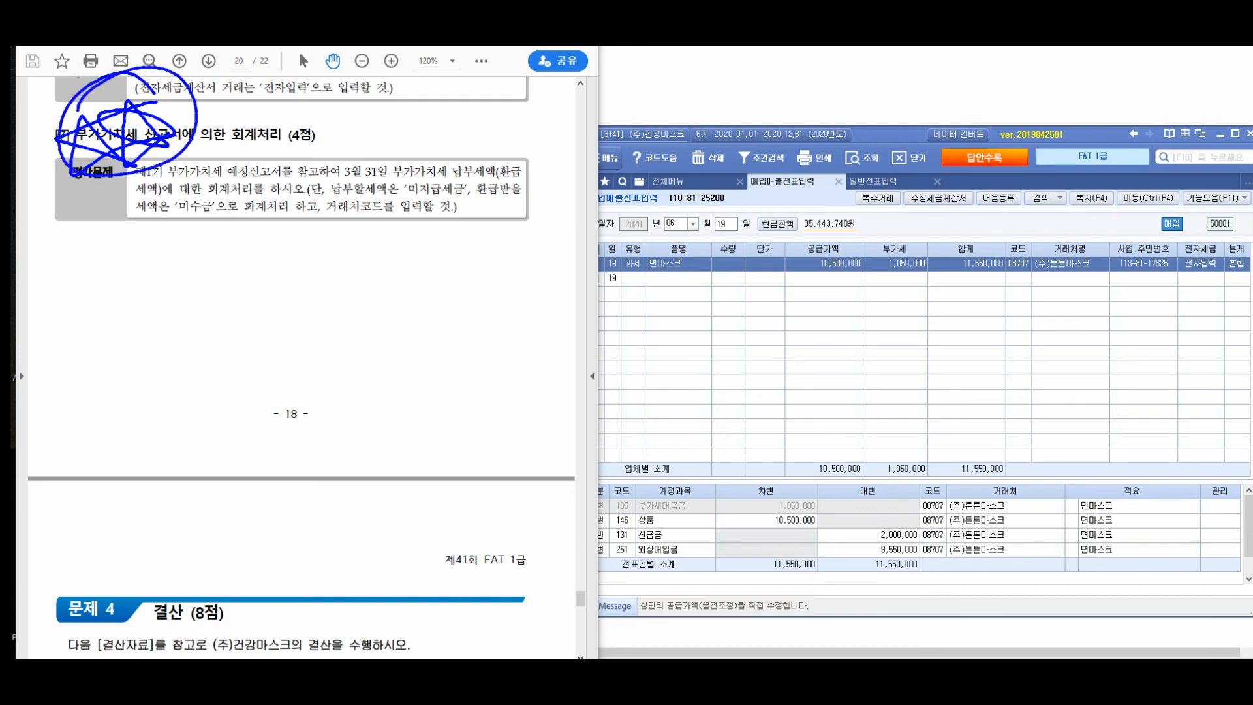
left_click_drag(77, 222, 63, 271)
left_click_drag(74, 232, 82, 264)
left_click_drag(113, 207, 111, 282)
left_click_drag(164, 216, 167, 244)
left_click_drag(152, 253, 175, 274)
mouse_move(185, 228)
left_mouse_down()
mouse_move(222, 274)
mouse_move(293, 261)
mouse_move(319, 278)
left_mouse_up()
left_click_drag(323, 235, 369, 265)
mouse_move(103, 287)
left_mouse_down()
mouse_move(117, 295)
mouse_move(107, 329)
left_mouse_up()
left_click_drag(149, 297, 108, 388)
mouse_move(134, 327)
left_mouse_down()
mouse_move(139, 366)
mouse_move(154, 364)
left_mouse_up()
mouse_move(184, 306)
left_mouse_down()
mouse_move(190, 339)
mouse_move(227, 313)
left_mouse_up()
left_click_drag(207, 340, 229, 356)
left_click_drag(227, 312, 253, 343)
mouse_move(255, 325)
left_mouse_down()
mouse_move(287, 356)
mouse_move(312, 339)
left_mouse_up()
left_click_drag(302, 326, 326, 382)
left_click_drag(410, 287, 467, 308)
left_click_drag(457, 281, 451, 323)
left_click_drag(555, 223, 547, 264)
left_click_drag(552, 195, 526, 264)
left_click_drag(634, 209, 636, 249)
mouse_move(663, 214)
left_mouse_down()
mouse_move(648, 244)
mouse_move(661, 279)
left_mouse_up()
mouse_move(678, 226)
left_mouse_down()
mouse_move(685, 257)
mouse_move(702, 259)
left_mouse_up()
mouse_move(727, 235)
left_mouse_down()
mouse_move(714, 257)
mouse_move(746, 256)
left_mouse_up()
mouse_move(759, 226)
left_mouse_down()
mouse_move(757, 278)
mouse_move(801, 253)
left_mouse_up()
left_click_drag(814, 197, 813, 264)
left_click_drag(820, 225, 872, 254)
left_click_drag(890, 230, 844, 340)
left_click_drag(534, 308, 565, 359)
mouse_move(558, 286)
left_mouse_down()
mouse_move(515, 365)
mouse_move(577, 297)
mouse_move(653, 327)
left_mouse_up()
mouse_move(676, 293)
left_mouse_down()
mouse_move(663, 381)
mouse_move(695, 323)
mouse_move(703, 330)
left_mouse_up()
mouse_move(710, 316)
left_mouse_down()
mouse_move(685, 351)
mouse_move(730, 336)
left_mouse_up()
left_click_drag(717, 312, 744, 345)
left_click_drag(794, 307, 797, 332)
left_click_drag(809, 303, 809, 359)
mouse_move(821, 310)
left_mouse_down()
mouse_move(849, 343)
mouse_move(917, 366)
left_mouse_up()
left_click_drag(930, 326, 973, 346)
mouse_move(999, 316)
left_mouse_down()
mouse_move(980, 359)
mouse_move(993, 377)
mouse_move(1054, 334)
left_mouse_up()
mouse_move(1035, 341)
left_mouse_down()
mouse_move(1043, 368)
mouse_move(1071, 368)
left_mouse_up()
left_click_drag(679, 357, 676, 402)
mouse_move(692, 372)
left_mouse_down()
mouse_move(744, 415)
mouse_move(782, 401)
mouse_move(787, 412)
left_mouse_up()
left_click_drag(825, 375, 845, 415)
mouse_move(863, 390)
left_mouse_down()
mouse_move(868, 412)
mouse_move(894, 409)
left_mouse_up()
mouse_move(910, 385)
left_mouse_down()
mouse_move(906, 421)
mouse_move(940, 410)
left_mouse_up()
left_click_drag(942, 386, 967, 427)
mouse_move(977, 391)
left_mouse_down()
mouse_move(1003, 403)
mouse_move(992, 424)
left_mouse_up()
mouse_move(1011, 386)
left_mouse_down()
mouse_move(1023, 410)
mouse_move(1043, 403)
left_mouse_up()
left_click_drag(1013, 411, 1064, 428)
left_click_drag(483, 460, 506, 504)
mouse_move(515, 440)
left_mouse_down()
mouse_move(486, 513)
mouse_move(530, 514)
left_mouse_up()
left_click_drag(578, 460, 609, 484)
mouse_move(605, 484)
left_mouse_down()
mouse_move(584, 506)
mouse_move(629, 501)
left_mouse_up()
left_click_drag(599, 523, 625, 509)
mouse_move(633, 481)
left_mouse_down()
mouse_move(652, 471)
mouse_move(661, 490)
left_mouse_up()
left_click_drag(620, 502, 658, 496)
left_click_drag(646, 509, 679, 505)
left_click_drag(660, 510, 663, 521)
left_click_drag(576, 526, 569, 590)
left_click_drag(584, 542, 639, 587)
mouse_move(633, 539)
left_mouse_down()
mouse_move(656, 569)
mouse_move(672, 565)
left_mouse_up()
left_click_drag(673, 537, 682, 590)
left_click_drag(763, 469, 784, 500)
mouse_move(801, 483)
left_mouse_down()
mouse_move(826, 501)
mouse_move(826, 478)
left_mouse_up()
left_click_drag(828, 479, 834, 550)
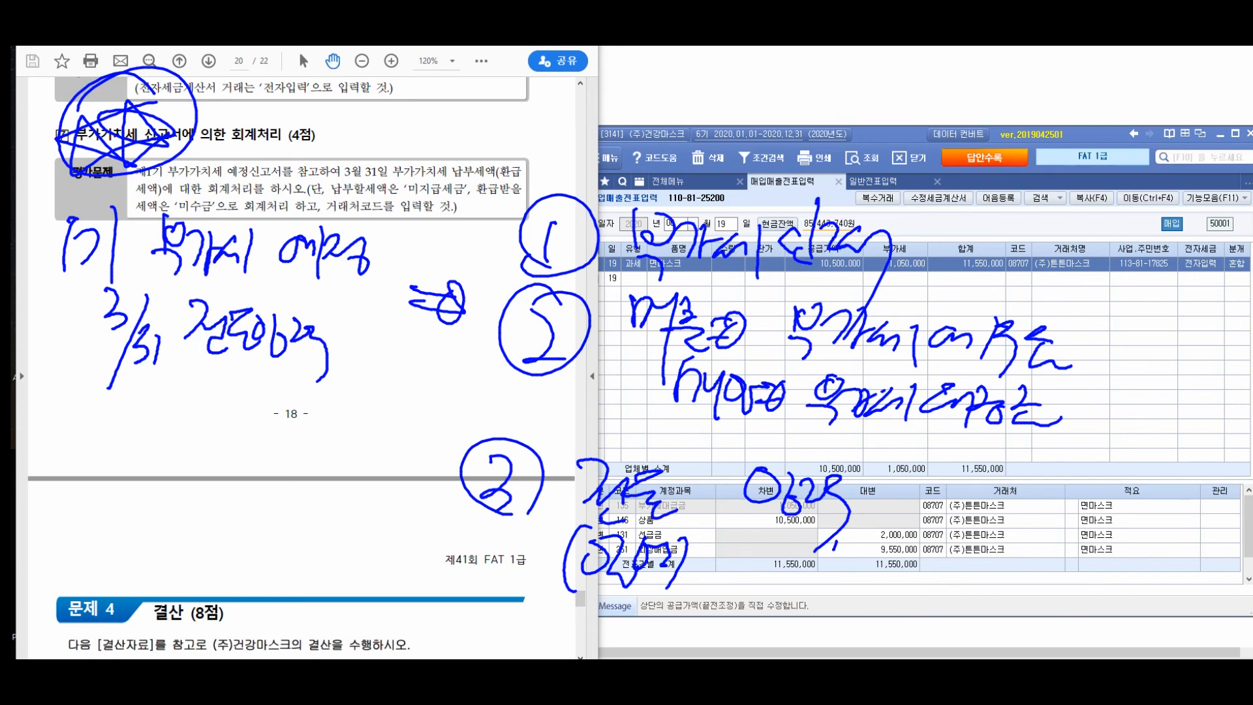
key("Escape")
- Open the VAT return (부가가치세신고서) in the accounting program and set its period from 1 January to 31 March 2020
left_click(669, 181)
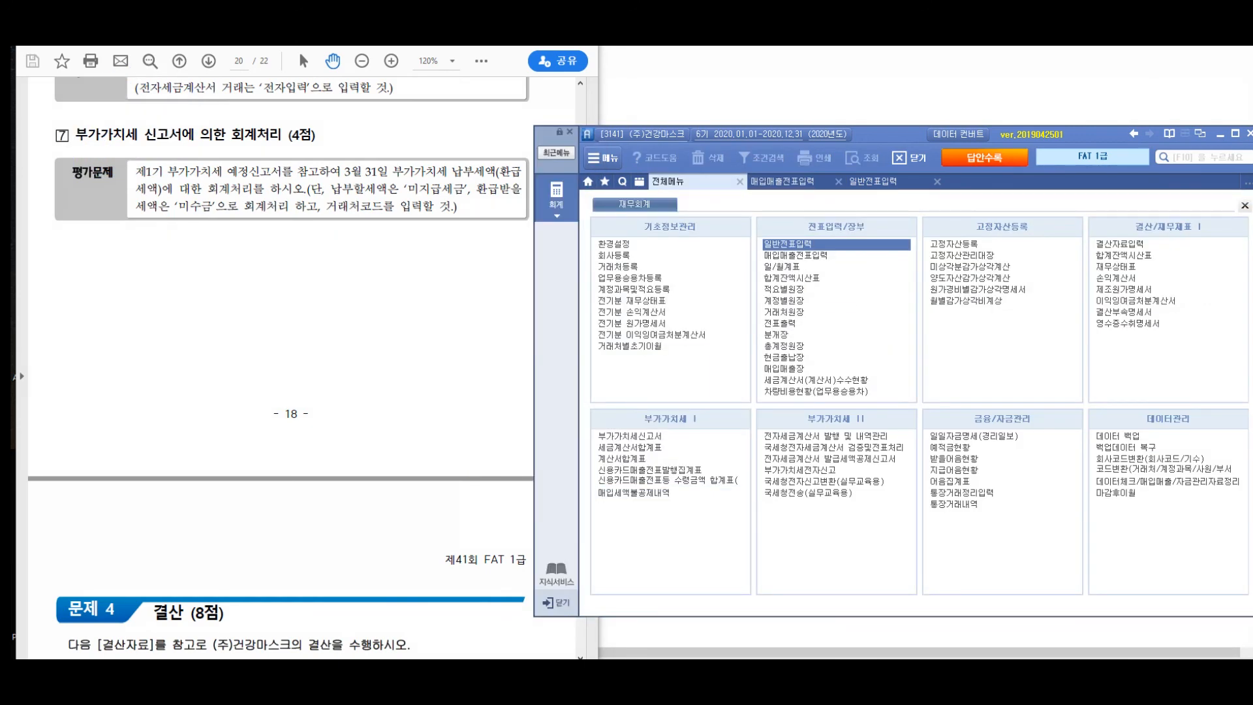
left_click(630, 436)
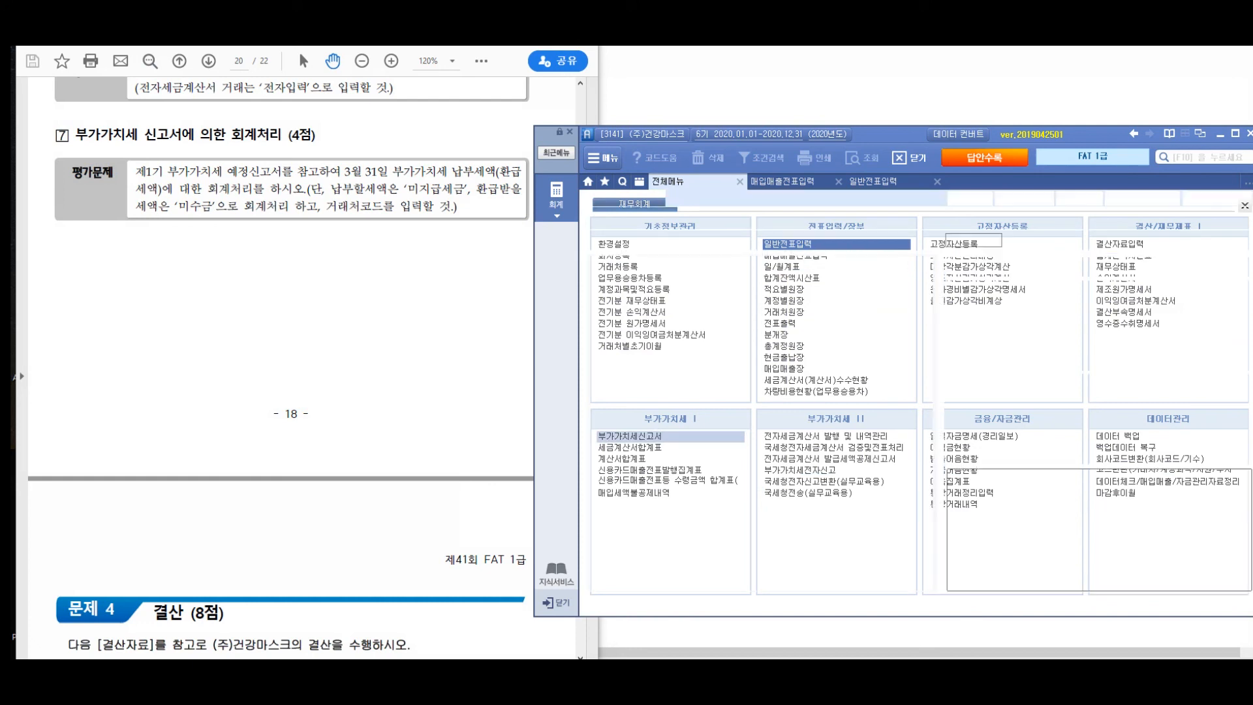
type("010331")
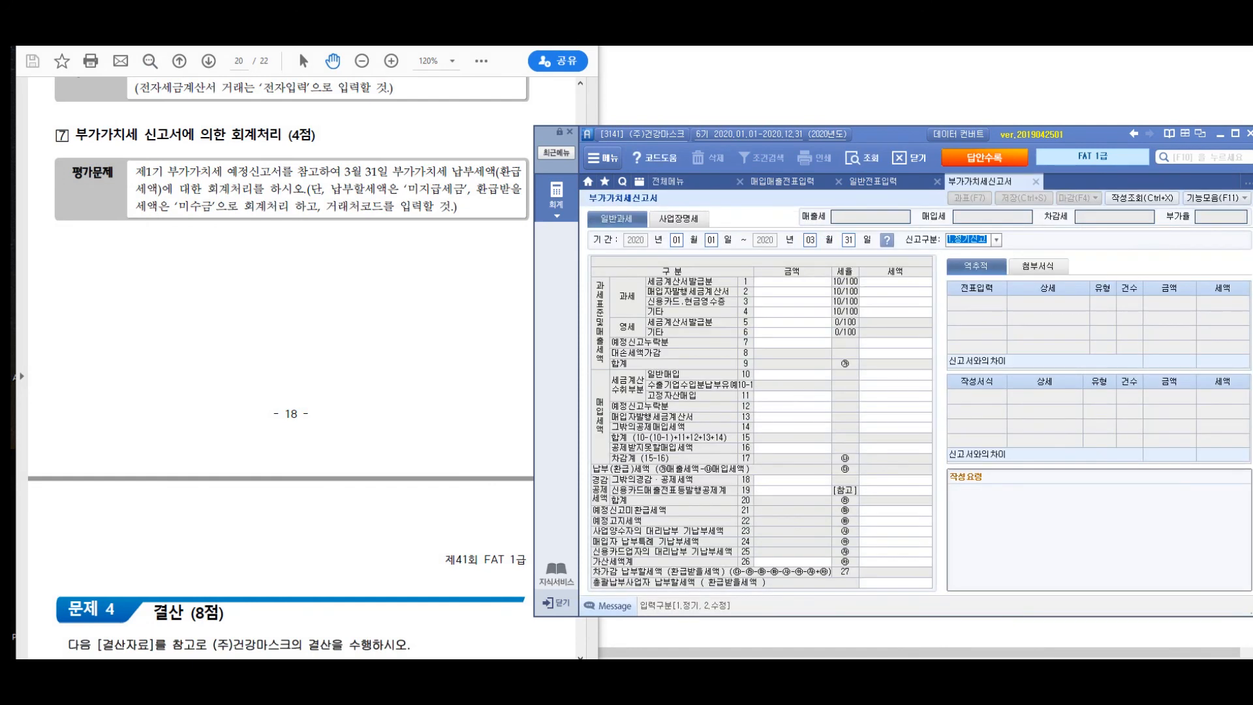
- Load the 정기신고 VAT return for the set period and examine its total output tax, net input tax and final tax payable
key("Return")
key("Return")
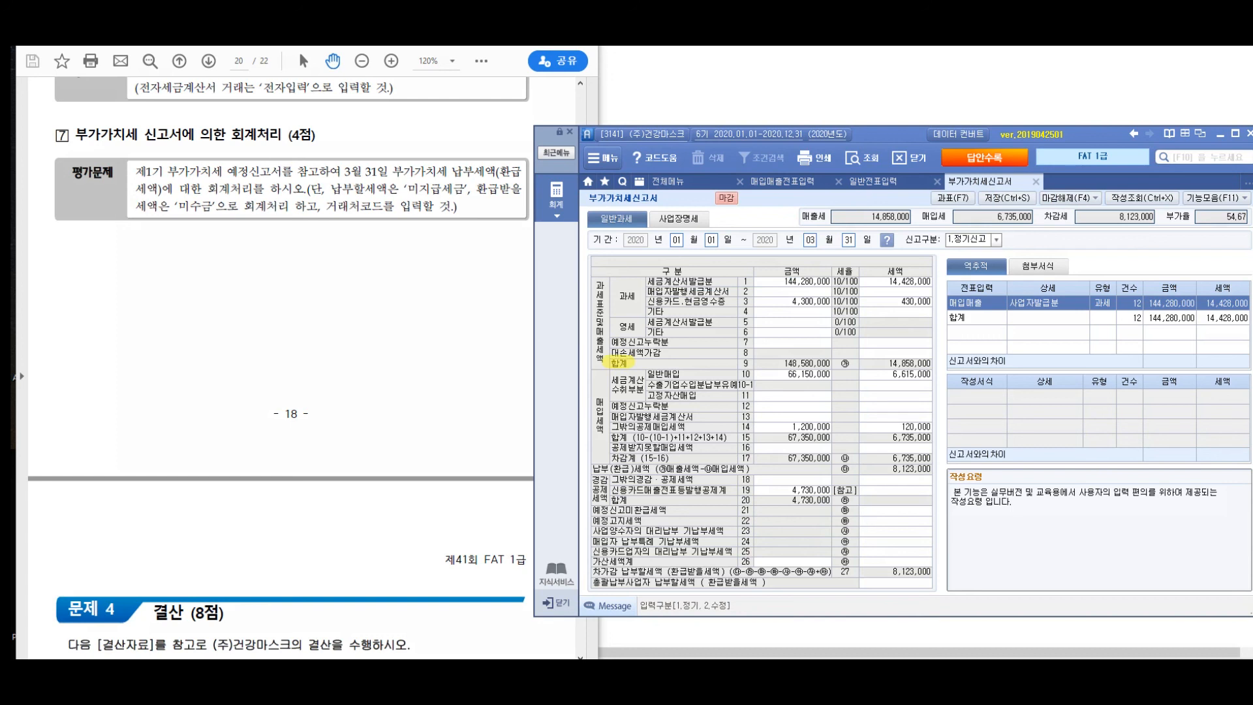
left_click_drag(884, 364, 931, 362)
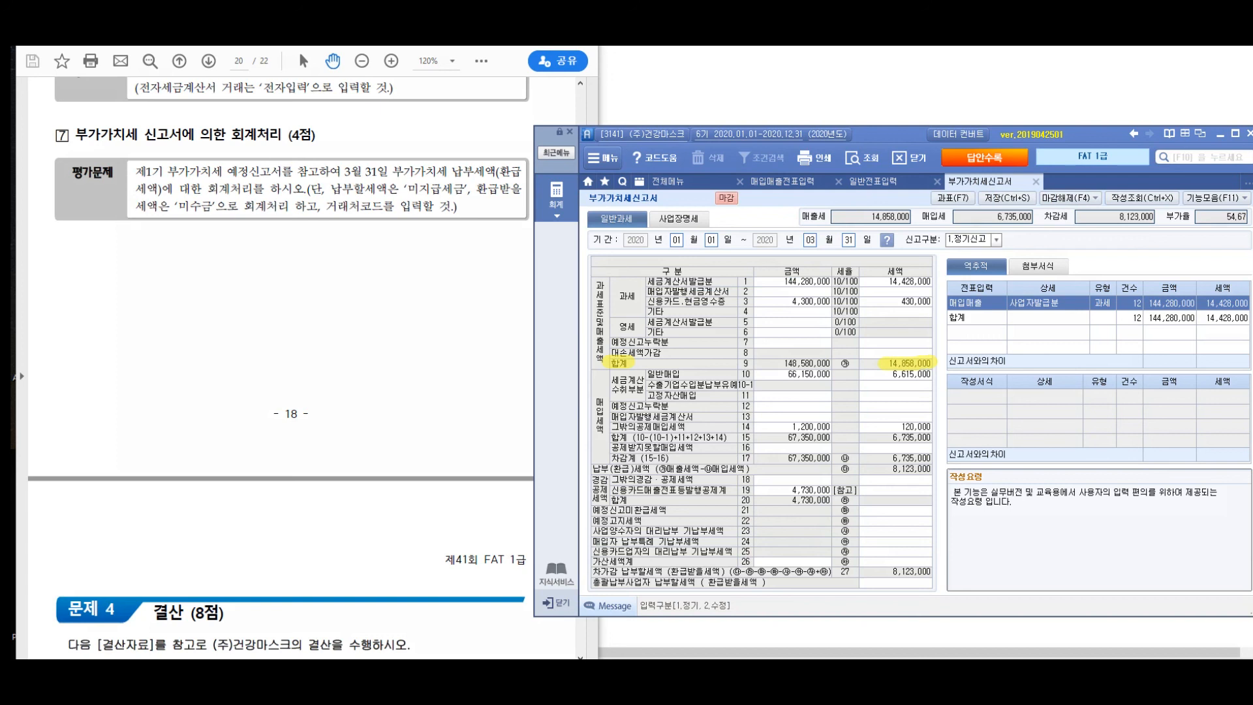
left_click_drag(611, 458, 670, 458)
left_click_drag(892, 458, 930, 457)
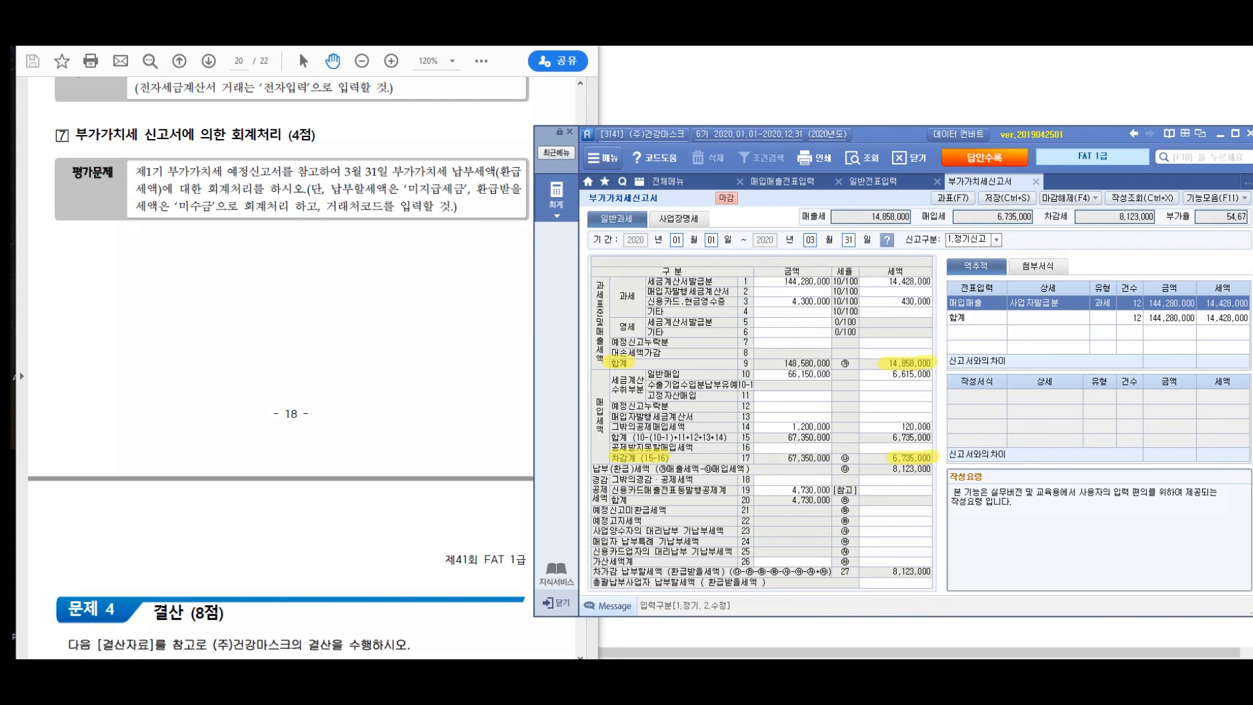
left_click_drag(593, 582, 758, 583)
left_click_drag(593, 571, 951, 567)
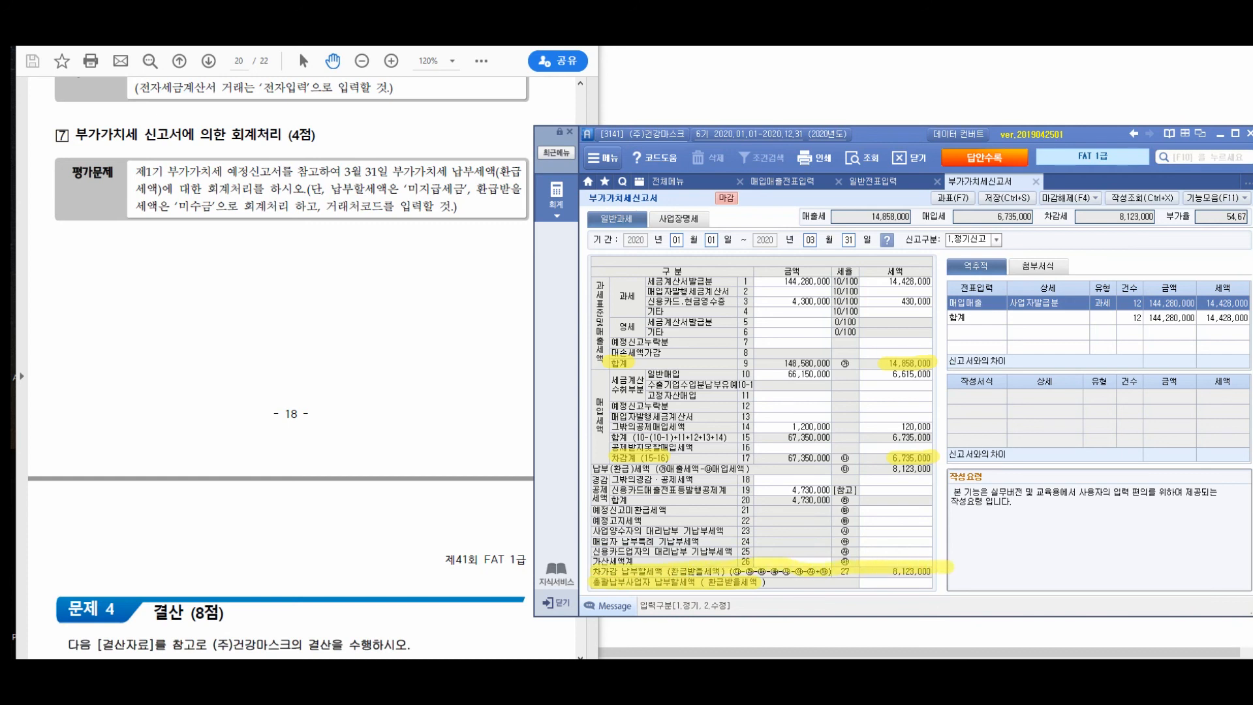
mouse_move(920, 336)
left_mouse_down()
mouse_move(959, 353)
mouse_move(901, 395)
left_mouse_up()
left_click_drag(847, 261, 891, 281)
left_click_drag(908, 218, 916, 233)
left_click_drag(911, 233, 935, 248)
left_click_drag(916, 252, 954, 264)
mouse_move(911, 434)
left_mouse_down()
mouse_move(847, 431)
mouse_move(838, 457)
left_mouse_up()
mouse_move(726, 417)
left_mouse_down()
mouse_move(751, 460)
mouse_move(782, 476)
mouse_move(822, 467)
left_mouse_up()
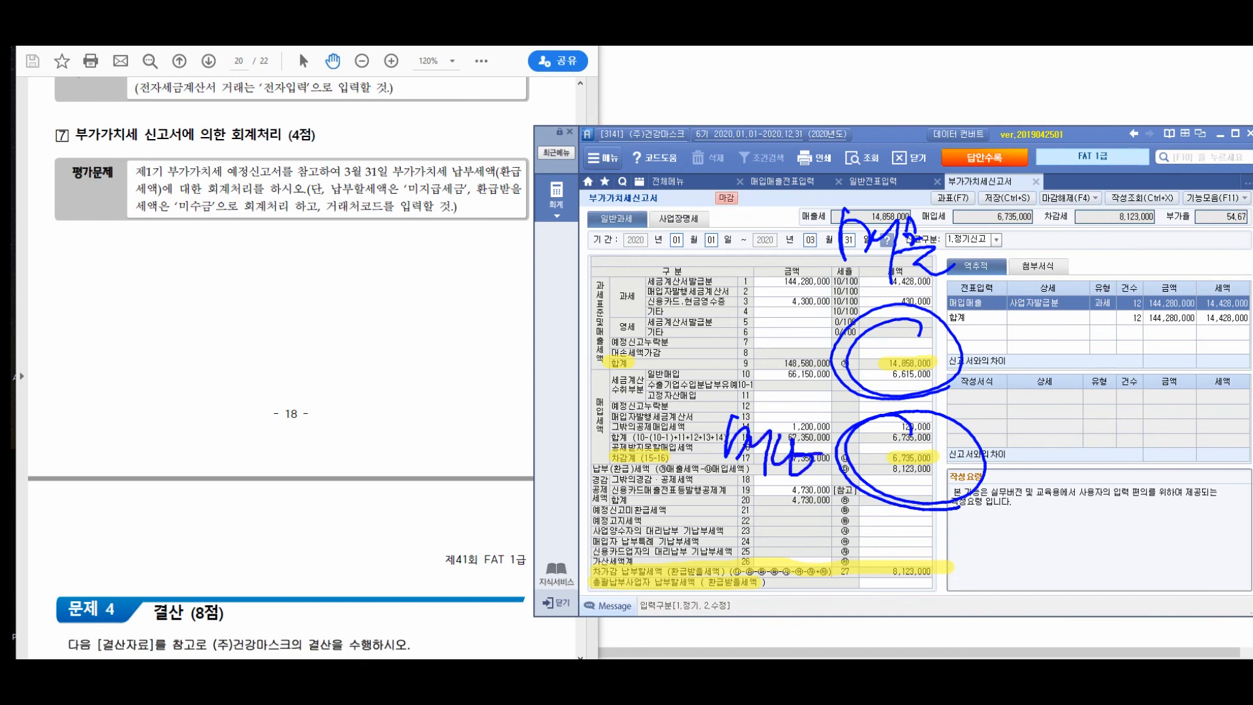
mouse_move(932, 539)
left_mouse_down()
mouse_move(868, 574)
mouse_move(953, 577)
left_mouse_up()
mouse_move(989, 527)
left_mouse_down()
mouse_move(1036, 573)
mouse_move(1069, 549)
mouse_move(1060, 565)
left_mouse_up()
left_click_drag(1064, 571, 1063, 613)
left_click_drag(1086, 584, 1080, 599)
left_click_drag(1047, 555, 1077, 547)
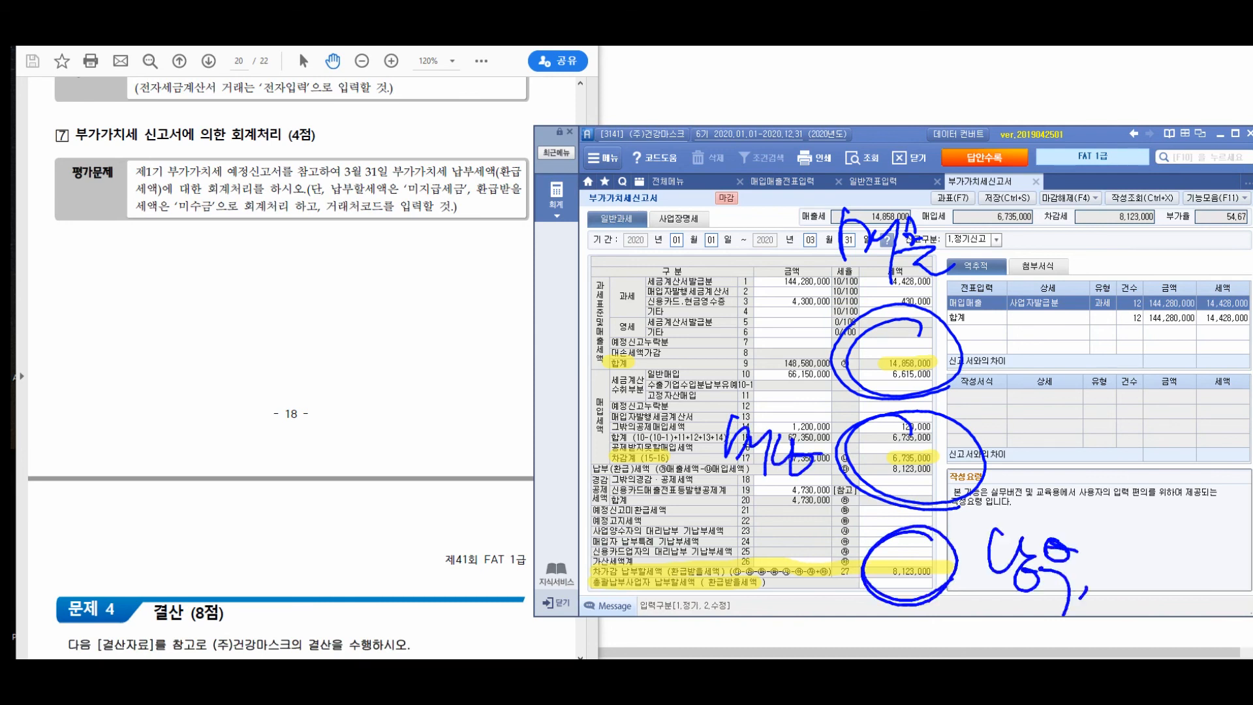
mouse_move(760, 233)
left_mouse_down()
mouse_move(816, 243)
mouse_move(811, 270)
left_mouse_up()
left_click_drag(635, 393, 683, 413)
left_click_drag(644, 378, 653, 418)
mouse_move(957, 582)
left_mouse_down()
mouse_move(991, 579)
mouse_move(982, 611)
left_mouse_up()
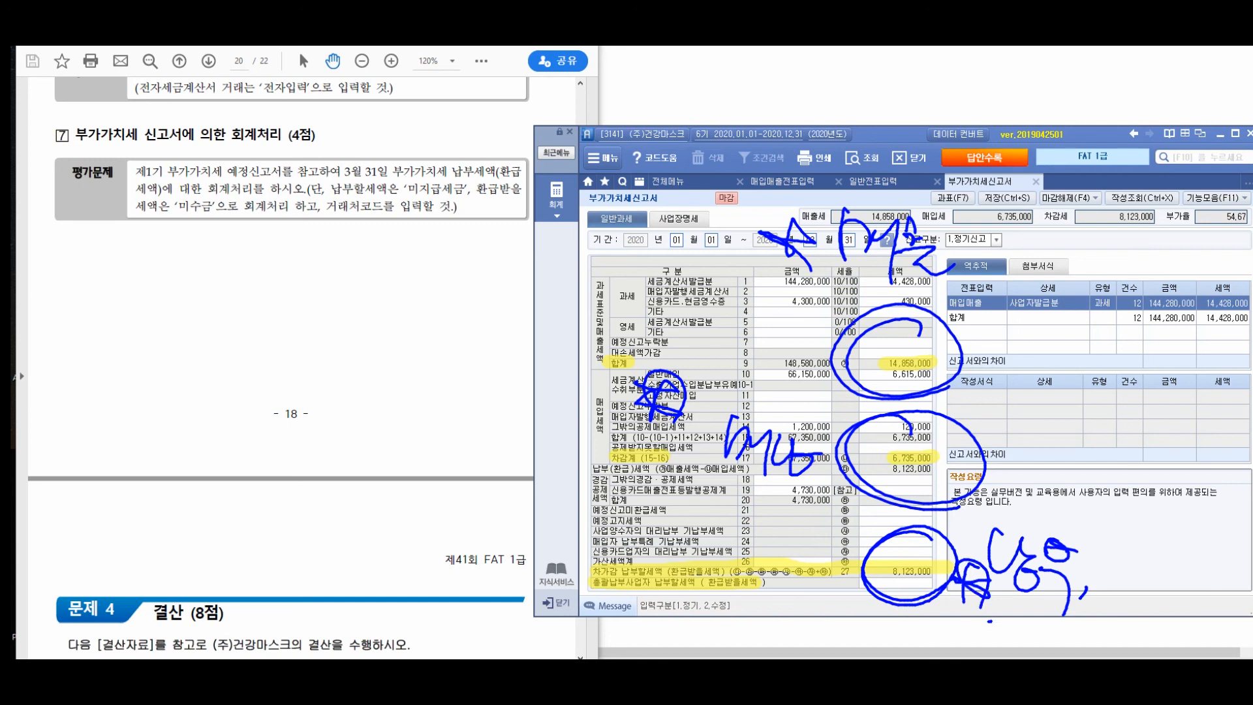
key("Escape")
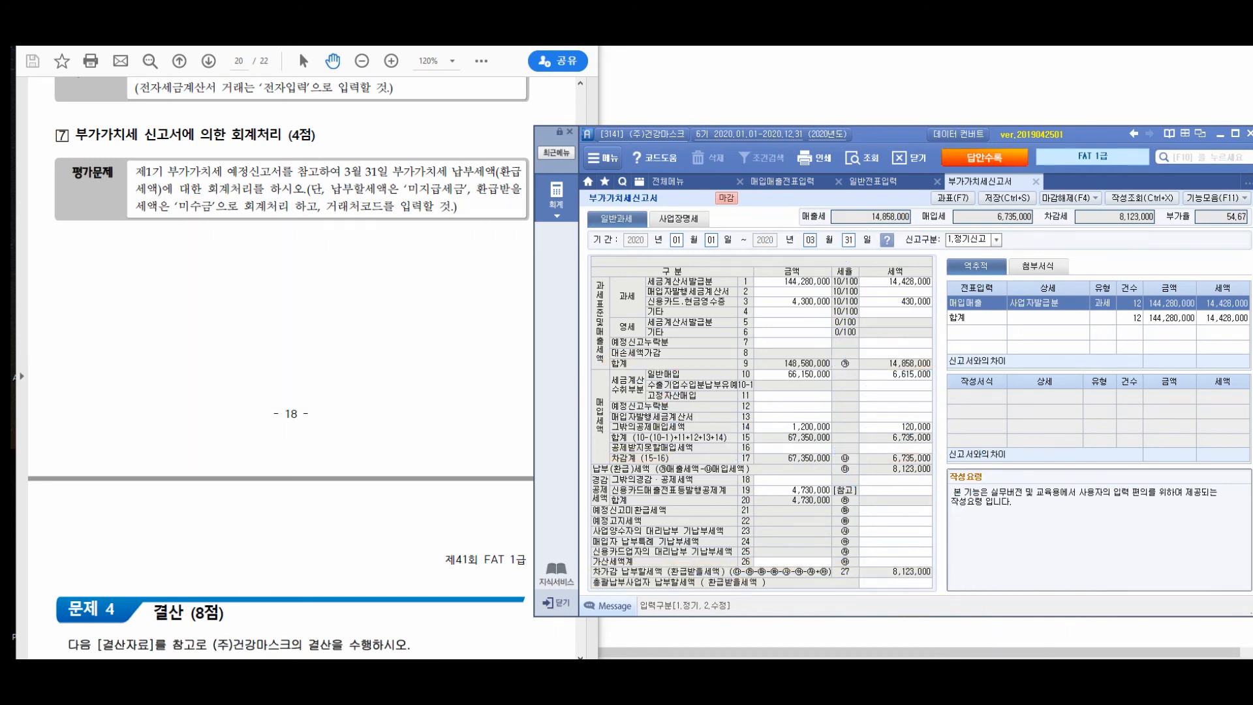
left_click_drag(55, 278, 85, 293)
mouse_move(96, 269)
left_mouse_down()
mouse_move(99, 329)
mouse_move(118, 287)
left_mouse_up()
left_click_drag(94, 301, 139, 303)
mouse_move(170, 269)
left_mouse_down()
mouse_move(155, 304)
mouse_move(198, 302)
left_mouse_up()
left_click_drag(190, 283, 183, 318)
left_click_drag(202, 318, 199, 325)
left_click_drag(244, 277, 248, 313)
mouse_move(251, 287)
left_mouse_down()
mouse_move(265, 285)
mouse_move(273, 309)
mouse_move(362, 299)
left_mouse_up()
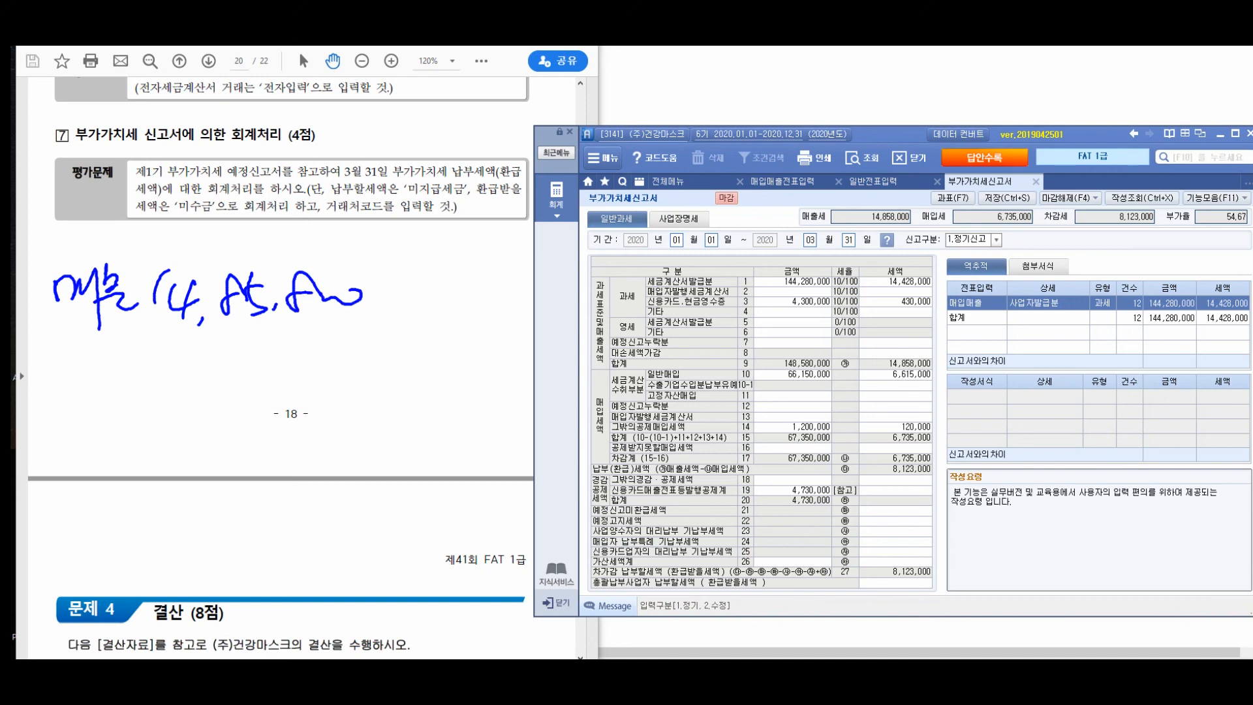
left_click_drag(310, 306, 358, 293)
left_click_drag(372, 298, 394, 295)
left_click_drag(277, 300, 271, 316)
key("Escape")
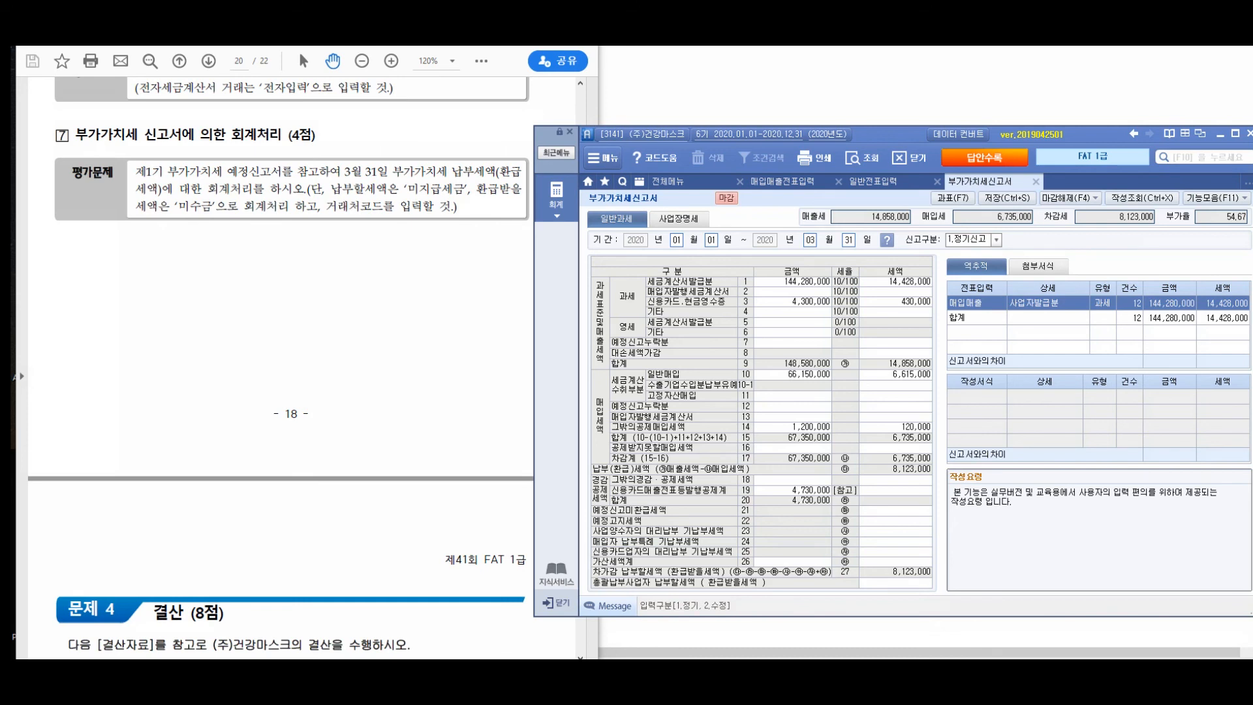
mouse_move(62, 254)
left_mouse_down()
mouse_move(65, 279)
mouse_move(97, 248)
left_mouse_up()
left_click_drag(95, 247, 87, 322)
left_click_drag(100, 241, 109, 270)
mouse_move(76, 283)
left_mouse_down()
mouse_move(122, 271)
mouse_move(132, 294)
left_mouse_up()
mouse_move(171, 260)
left_mouse_down()
mouse_move(171, 280)
mouse_move(214, 279)
left_mouse_up()
mouse_move(208, 247)
left_mouse_down()
mouse_move(189, 318)
mouse_move(211, 307)
left_mouse_up()
left_click_drag(252, 273, 250, 259)
mouse_move(263, 250)
left_mouse_down()
mouse_move(256, 291)
mouse_move(284, 253)
left_mouse_up()
left_click_drag(306, 258, 293, 266)
left_click_drag(305, 295, 306, 301)
left_click_drag(325, 271, 396, 276)
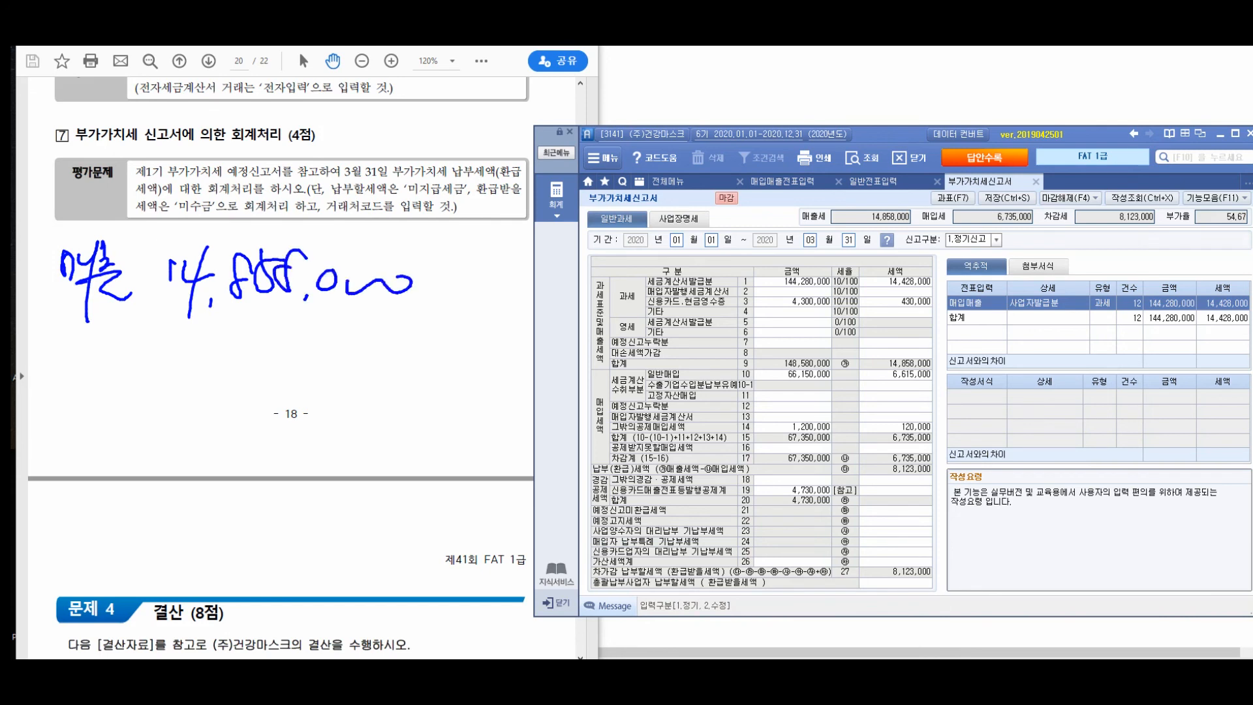
left_click_drag(55, 361, 72, 396)
left_click_drag(79, 373, 93, 365)
mouse_move(95, 356)
left_mouse_down()
mouse_move(95, 410)
mouse_move(109, 379)
left_mouse_up()
mouse_move(104, 380)
left_mouse_down()
mouse_move(104, 410)
mouse_move(124, 417)
left_mouse_up()
left_click_drag(197, 342, 180, 373)
left_click_drag(203, 381, 210, 381)
left_click_drag(226, 358, 237, 401)
left_click_drag(252, 356, 255, 390)
left_click_drag(281, 351, 273, 389)
mouse_move(281, 352)
left_mouse_down()
mouse_move(295, 350)
mouse_move(303, 378)
left_mouse_up()
left_click_drag(336, 367, 335, 369)
left_click_drag(365, 371, 411, 367)
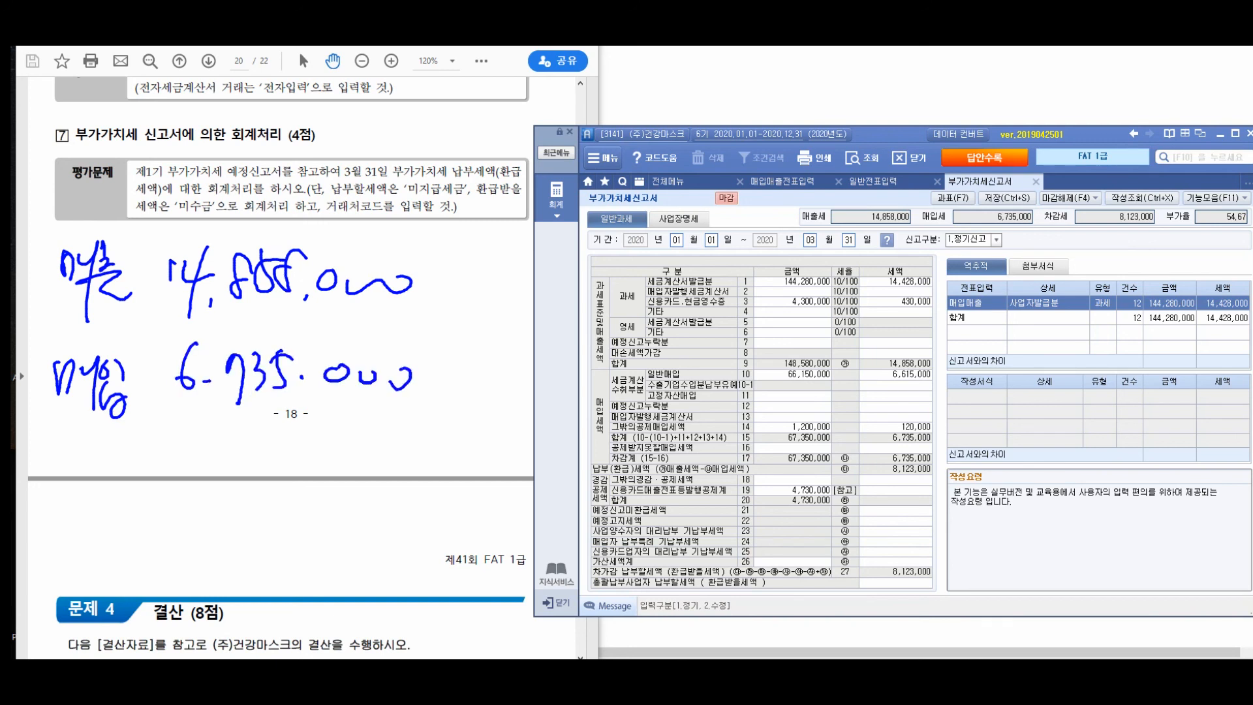
left_click_drag(66, 449, 81, 509)
left_click_drag(73, 486, 124, 467)
left_click_drag(105, 483, 134, 522)
left_click_drag(203, 458, 191, 500)
left_click_drag(221, 490, 237, 513)
mouse_move(246, 471)
left_mouse_down()
mouse_move(250, 499)
mouse_move(275, 499)
left_mouse_up()
left_click_drag(275, 465, 295, 504)
left_click_drag(336, 470, 376, 472)
left_click_drag(376, 473, 406, 466)
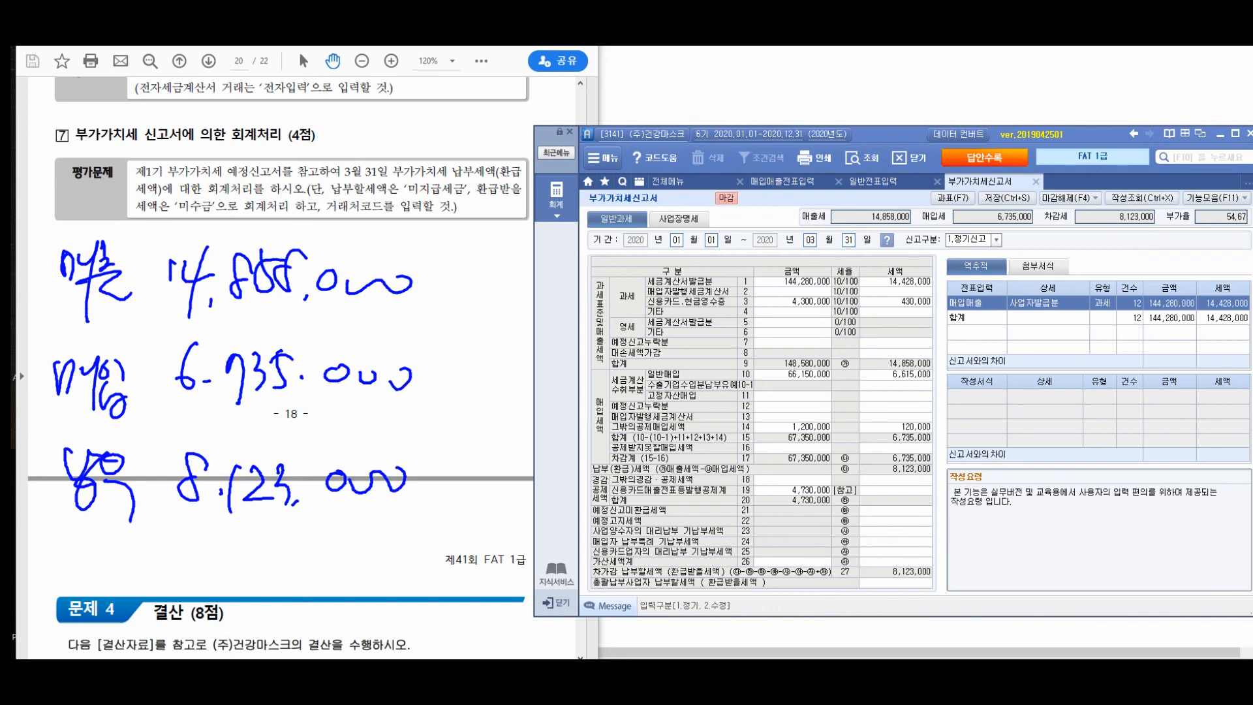
left_click_drag(171, 543, 157, 588)
mouse_move(178, 545)
left_mouse_down()
mouse_move(208, 602)
mouse_move(233, 581)
left_mouse_up()
mouse_move(238, 534)
left_mouse_down()
mouse_move(235, 604)
mouse_move(270, 554)
left_mouse_up()
left_click_drag(258, 568, 269, 587)
left_click_drag(284, 556, 299, 601)
left_click_drag(310, 556, 338, 570)
left_click_drag(318, 579, 361, 595)
mouse_move(390, 544)
left_mouse_down()
mouse_move(380, 617)
mouse_move(414, 602)
left_mouse_up()
left_click_drag(448, 556, 425, 618)
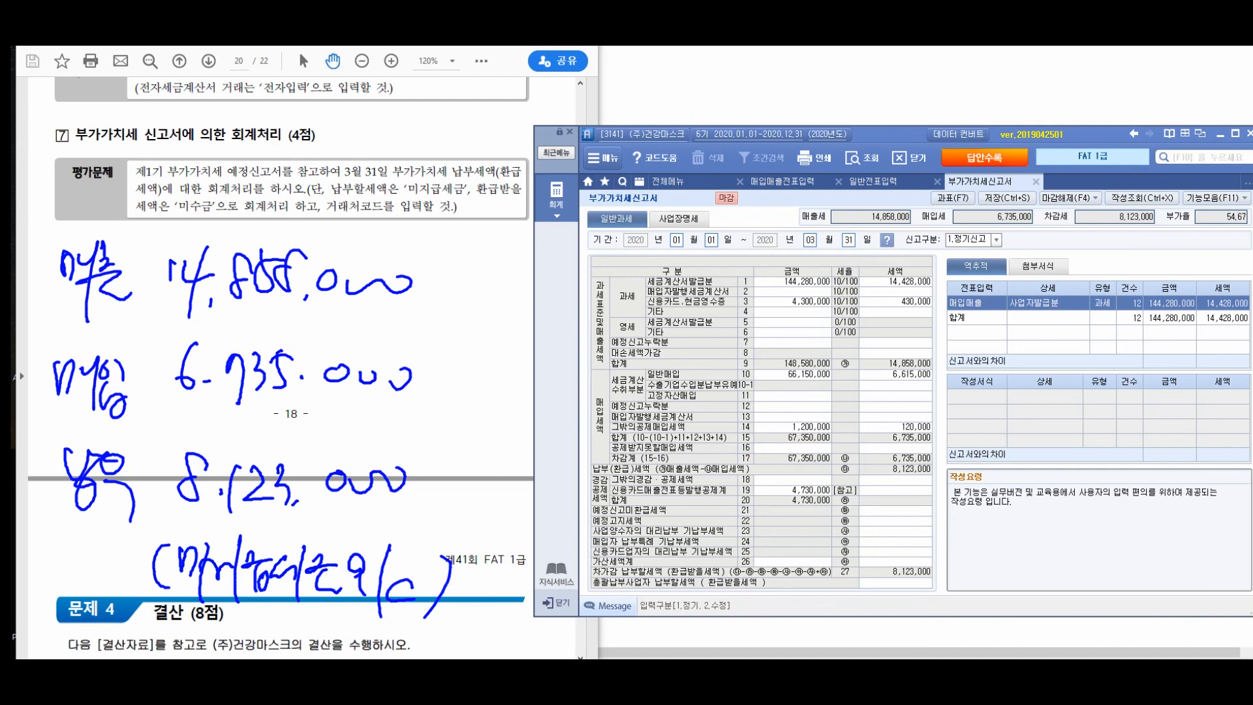
- Start a general voucher (일반전표입력) dated 31 March with a debit line for account 255 부가세예수금 of 14,858,000
left_click(882, 182)
left_click(678, 227)
type("0331")
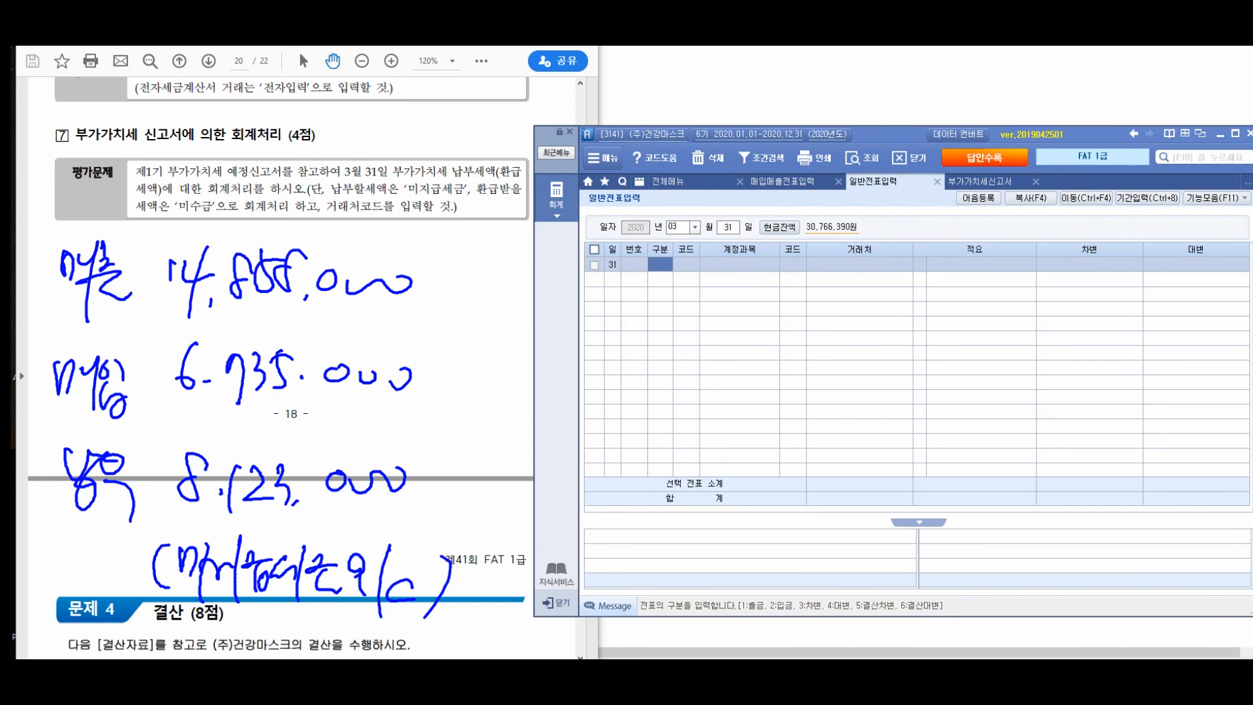
type("3255")
key("Return")
key("Return")
key("Return")
type("4")
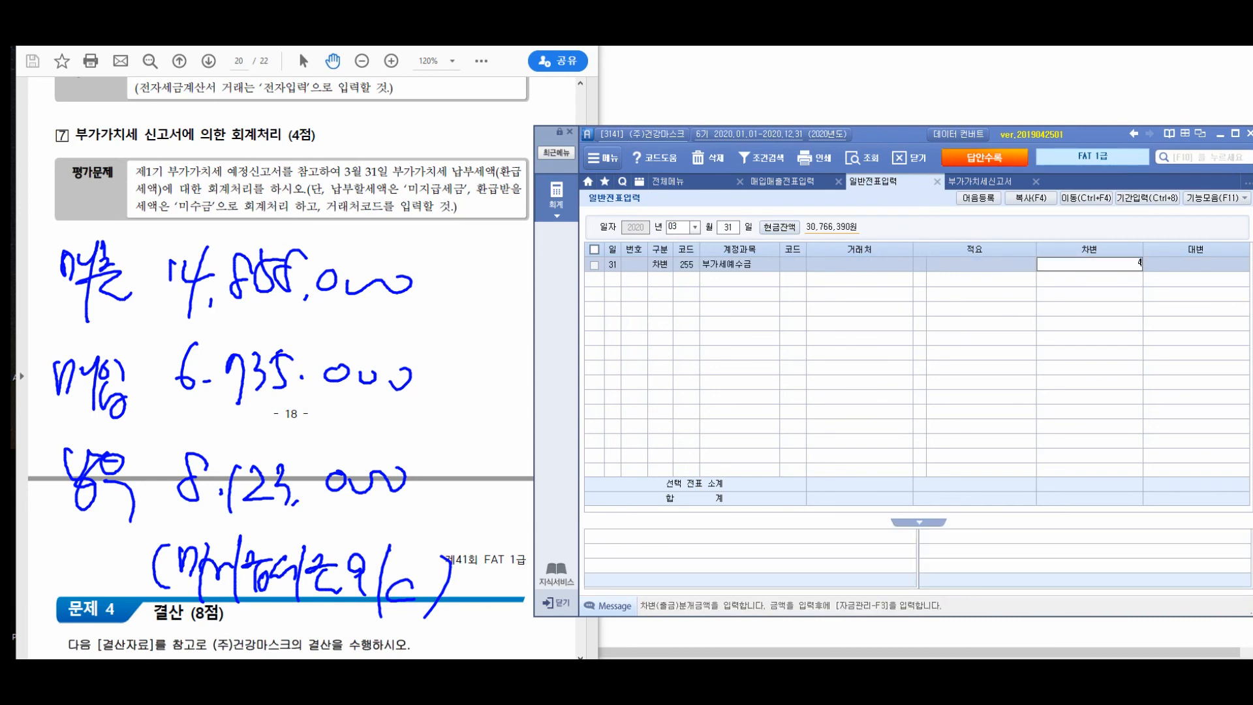
type("14858000")
key("Return")
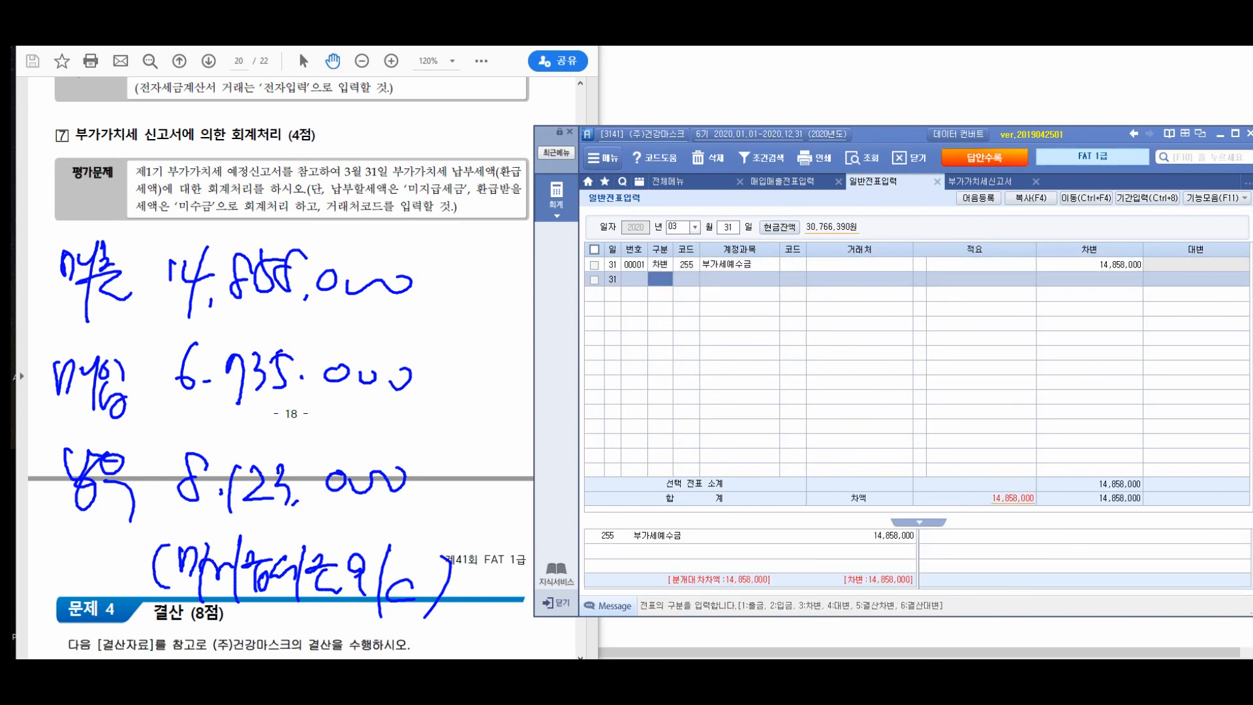
- Add a credit line with account 135 부가세대급금 for 6,735,000 to the 31 March voucher
type("4")
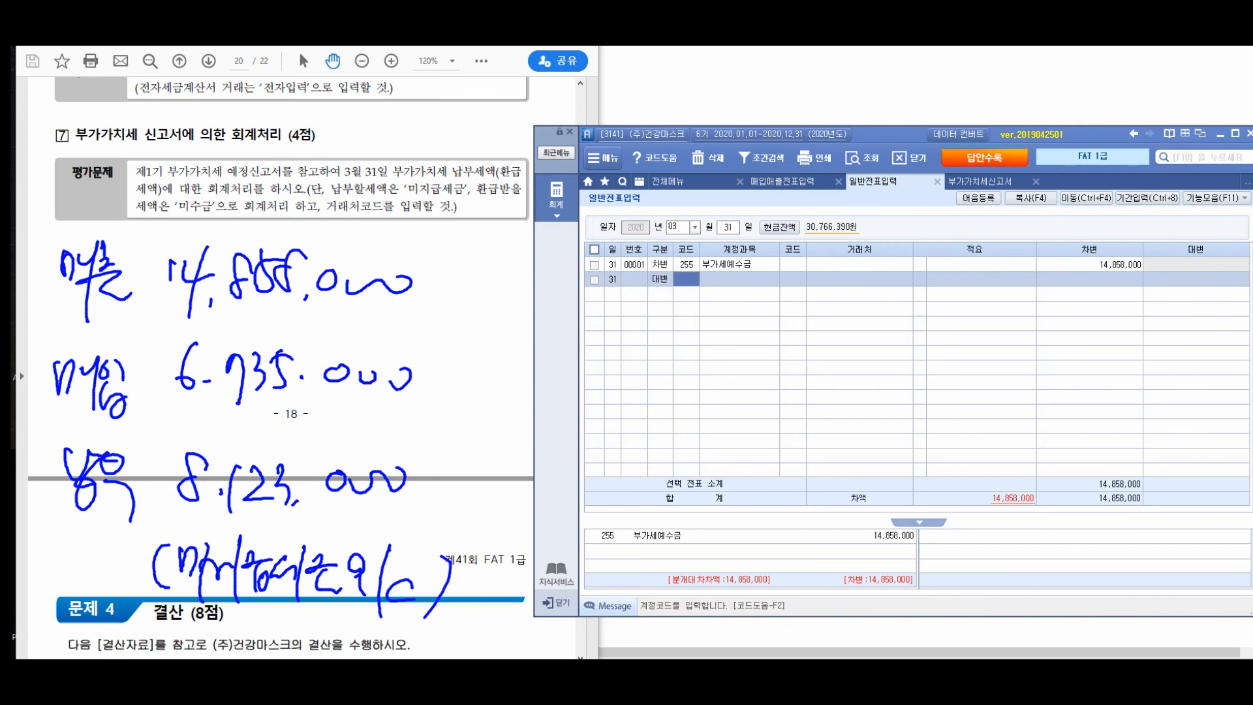
type("135")
key("Return")
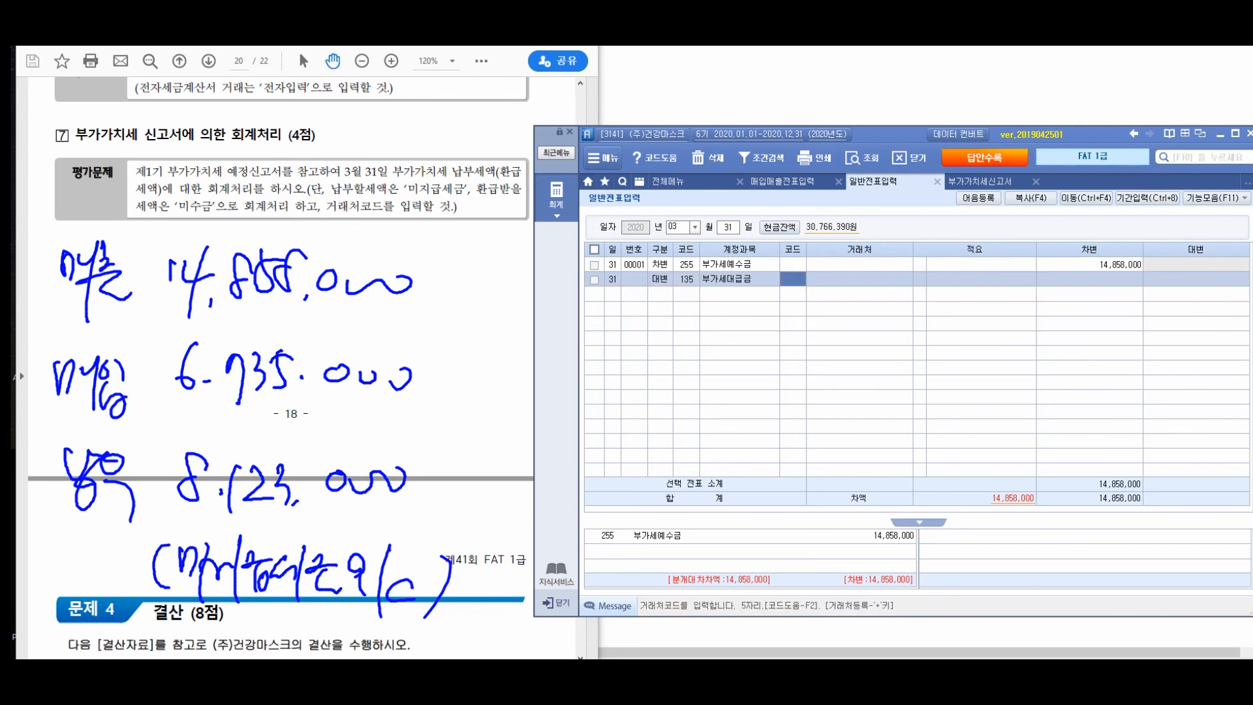
key("Return")
key("Return")
key("Return")
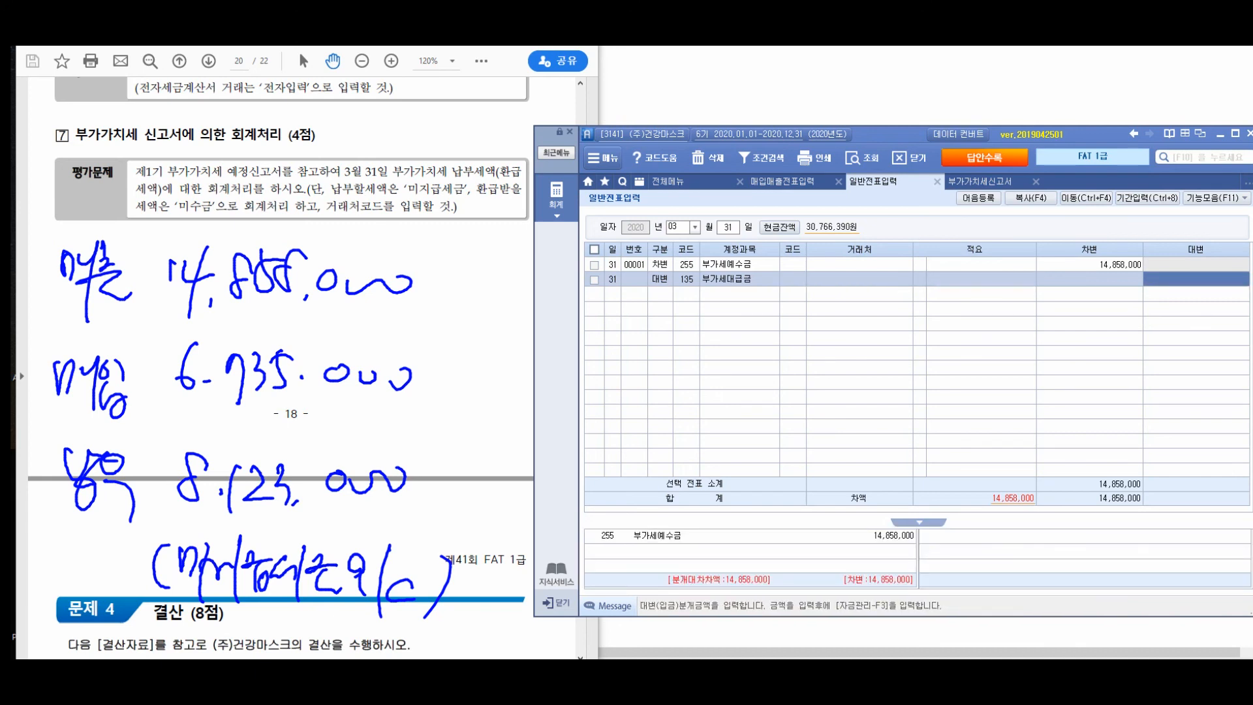
type("6735000")
key("Return")
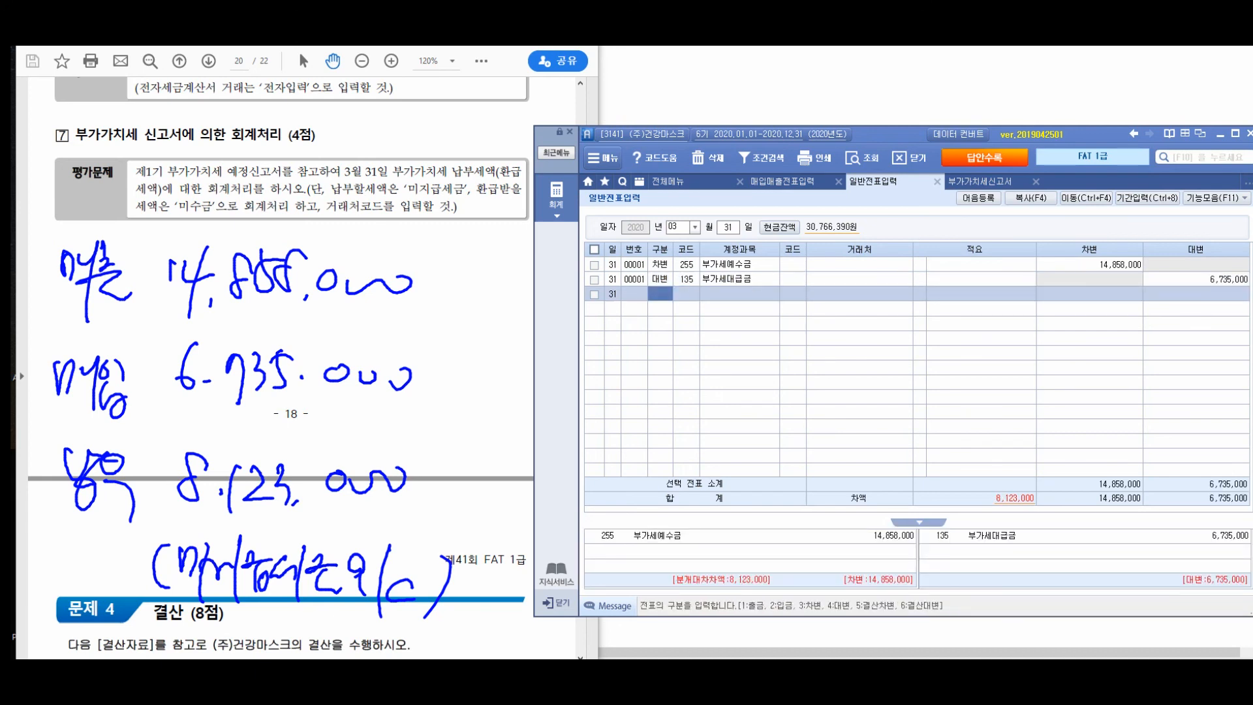
- Add a credit line with account 261 미지급세금 for 8,123,000 to complete the 31 March voucher
type("4")
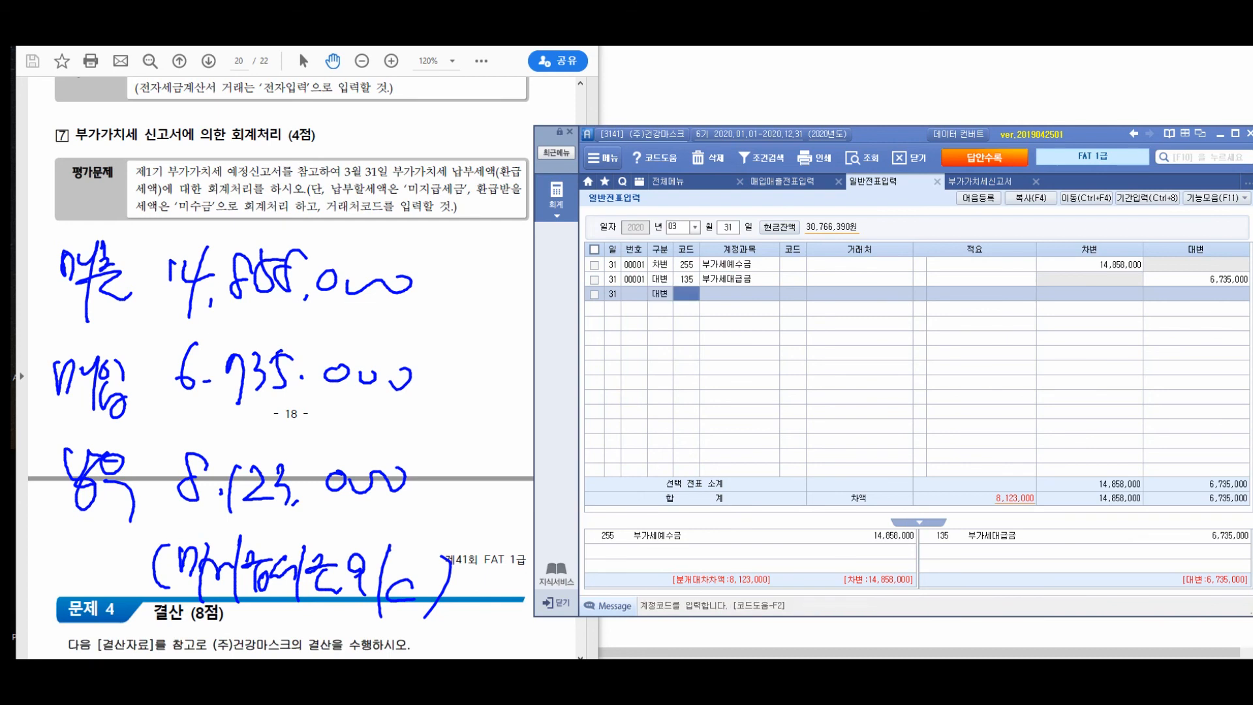
type("261")
key("Return")
key("Return")
key("Return")
key("Return")
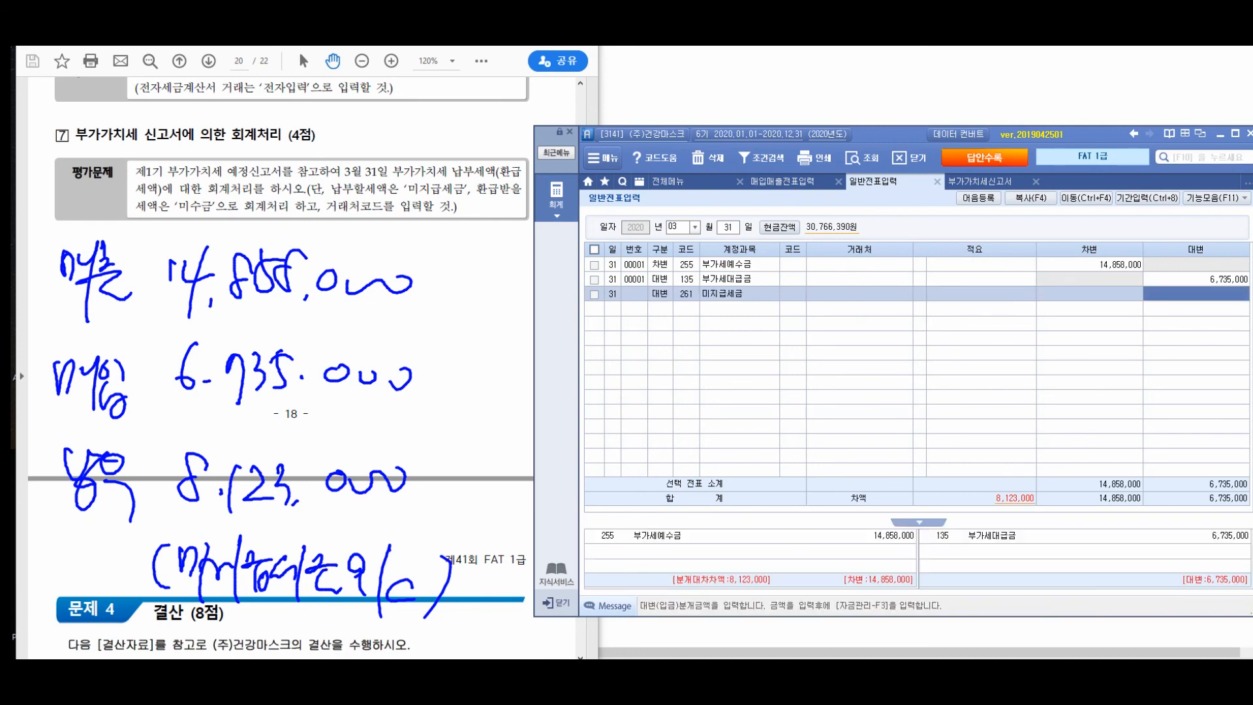
type("6735")
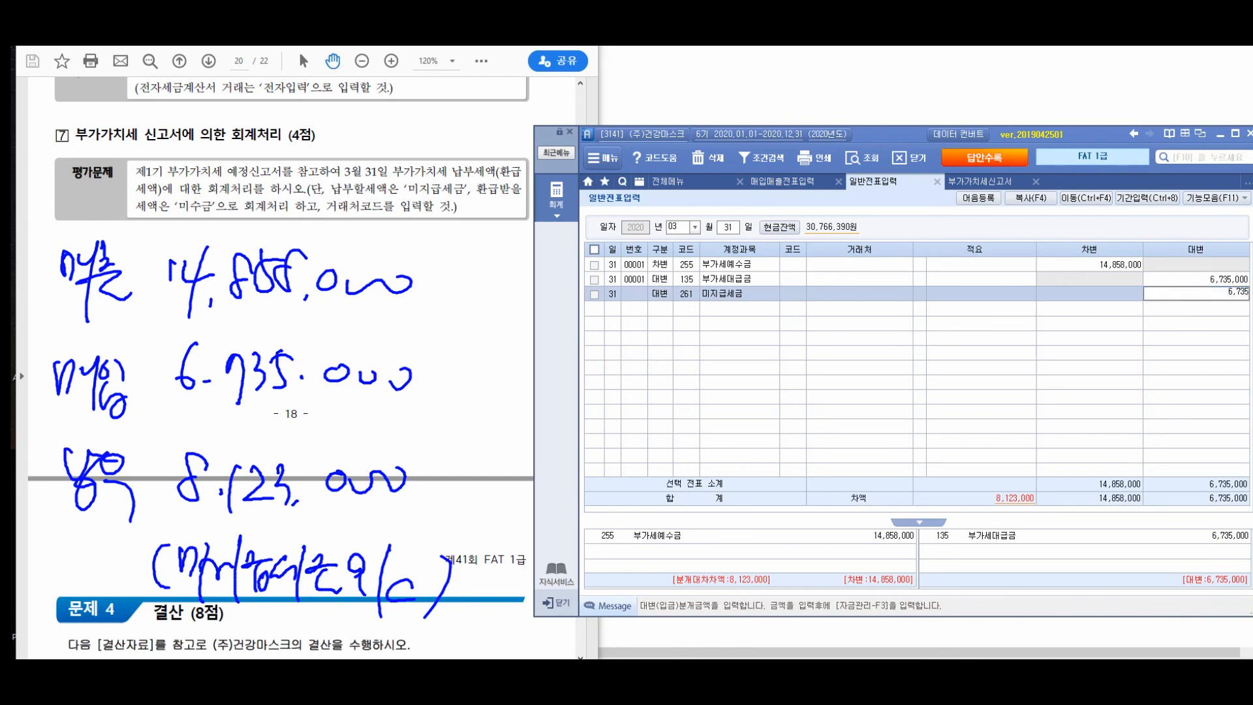
key("BackSpace")
key("BackSpace")
key("BackSpace")
type("123,000")
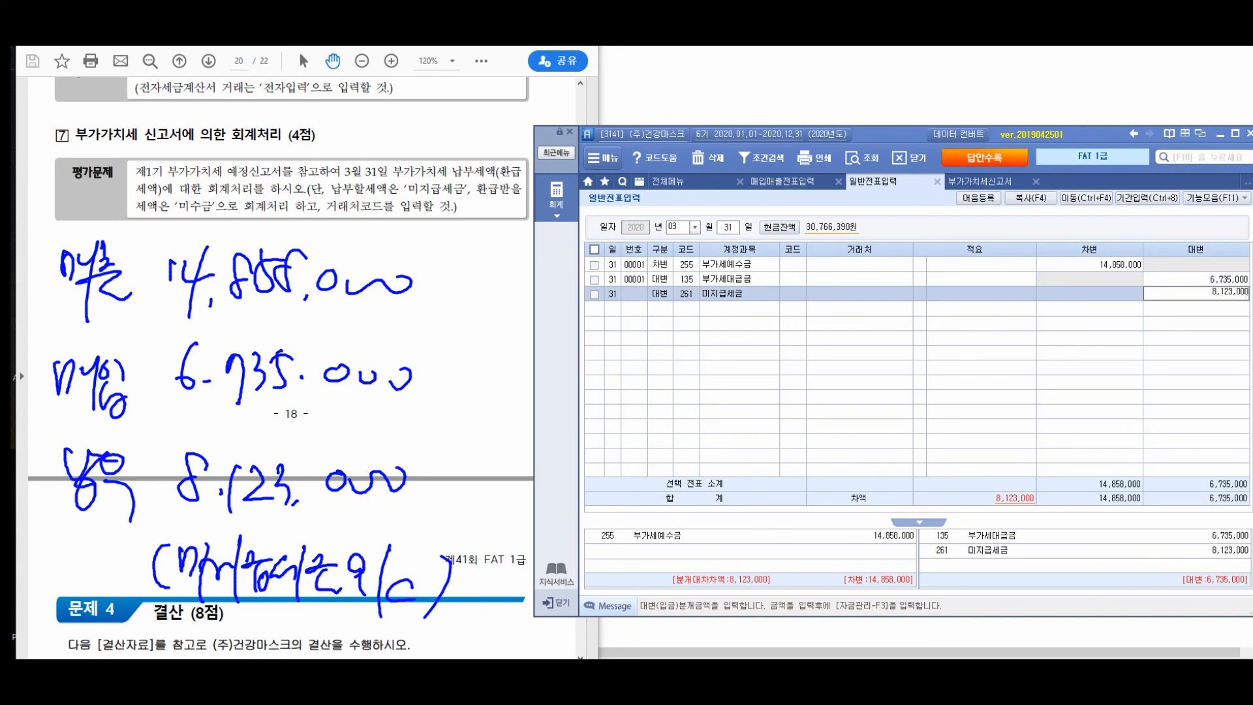
key("Return")
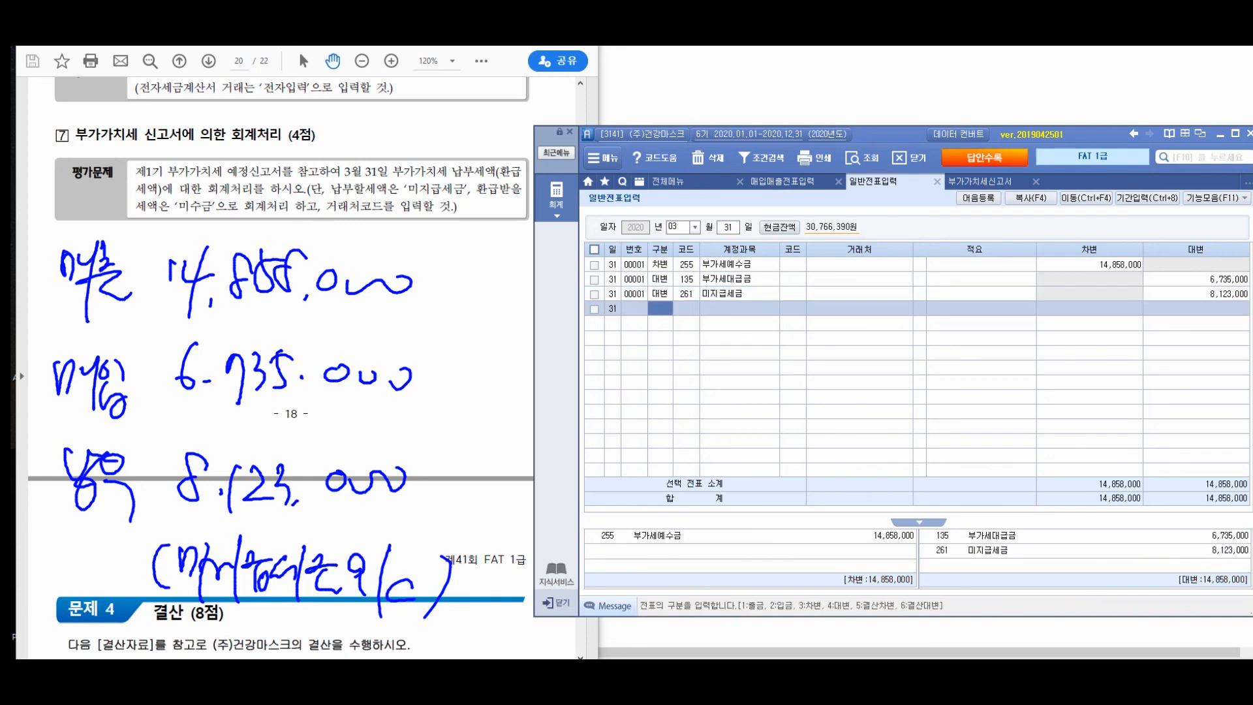
- Reread question 7's instruction about entering a vendor code for the 미지급세금 line
key("Left")
key("Up")
key("Down")
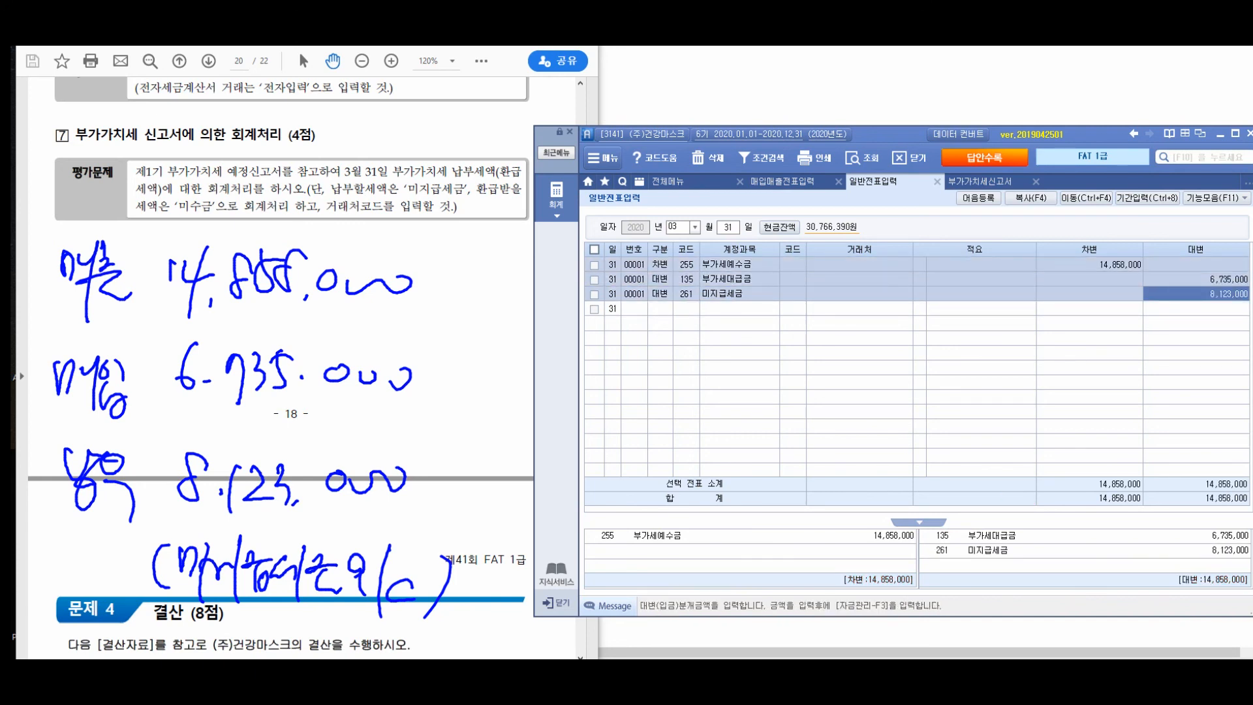
left_click(792, 293)
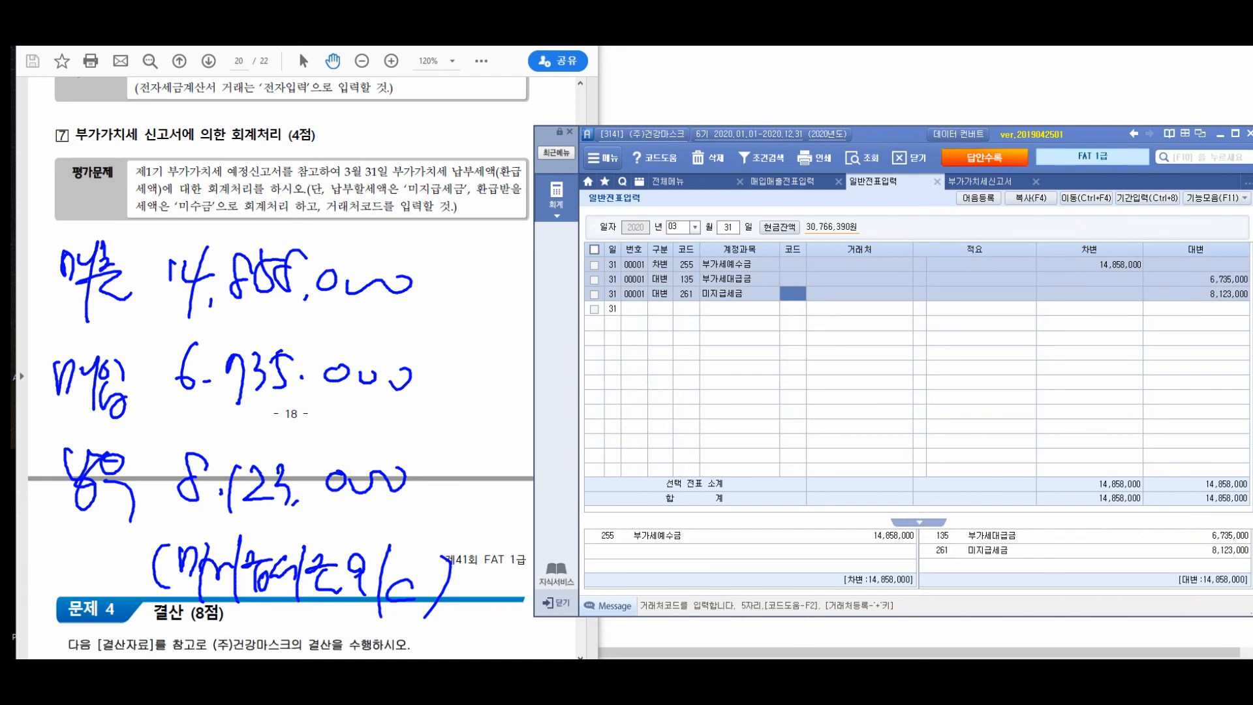
key("F2")
left_click_drag(325, 205, 453, 209)
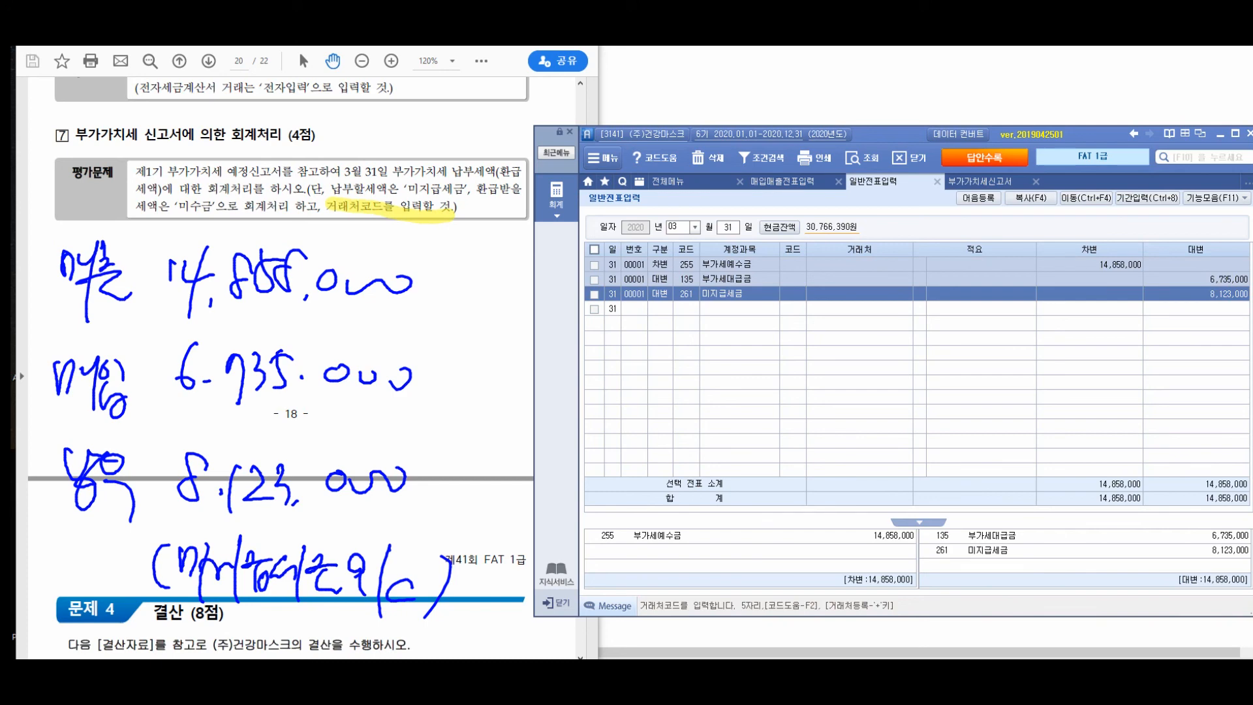
mouse_move(339, 209)
left_mouse_down()
mouse_move(372, 207)
mouse_move(357, 230)
mouse_move(346, 215)
left_mouse_up()
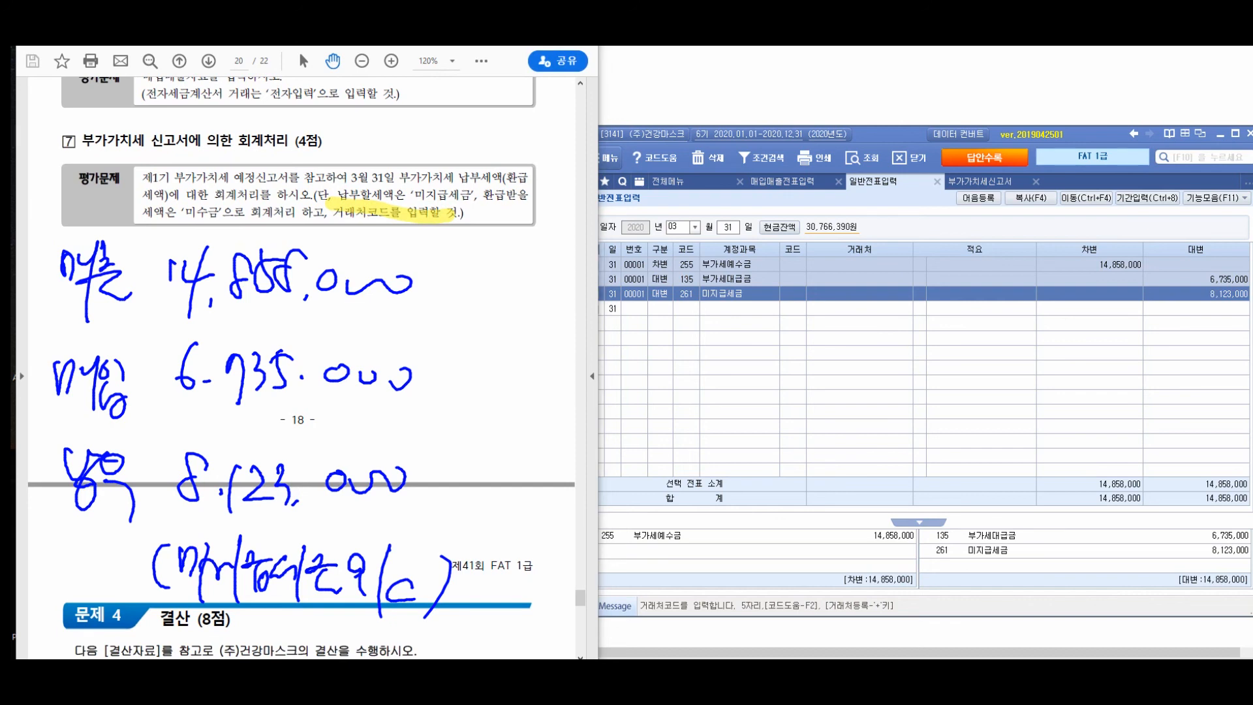
mouse_move(387, 175)
left_mouse_down()
mouse_move(346, 174)
mouse_move(379, 237)
mouse_move(335, 209)
left_mouse_up()
mouse_move(464, 153)
left_mouse_down()
mouse_move(522, 196)
mouse_move(484, 202)
left_mouse_up()
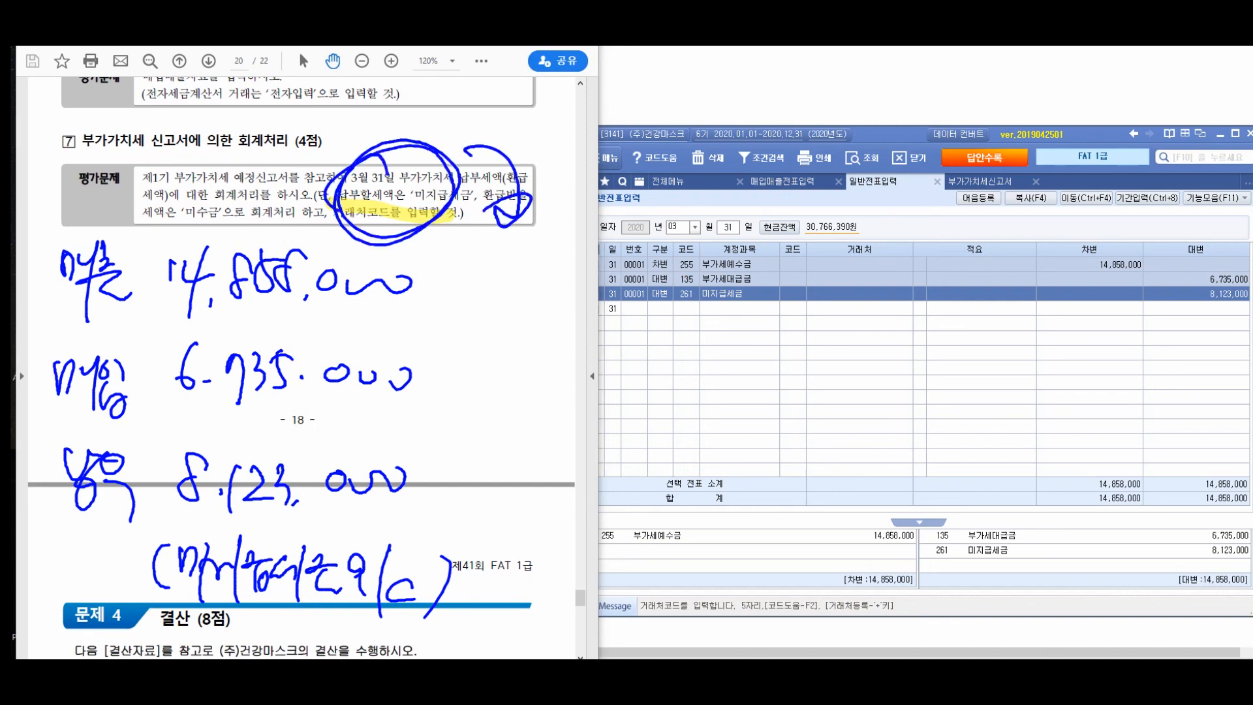
mouse_move(516, 264)
left_mouse_down()
mouse_move(517, 323)
mouse_move(555, 339)
mouse_move(568, 290)
mouse_move(620, 339)
mouse_move(646, 306)
mouse_move(698, 320)
mouse_move(731, 271)
mouse_move(466, 326)
left_mouse_up()
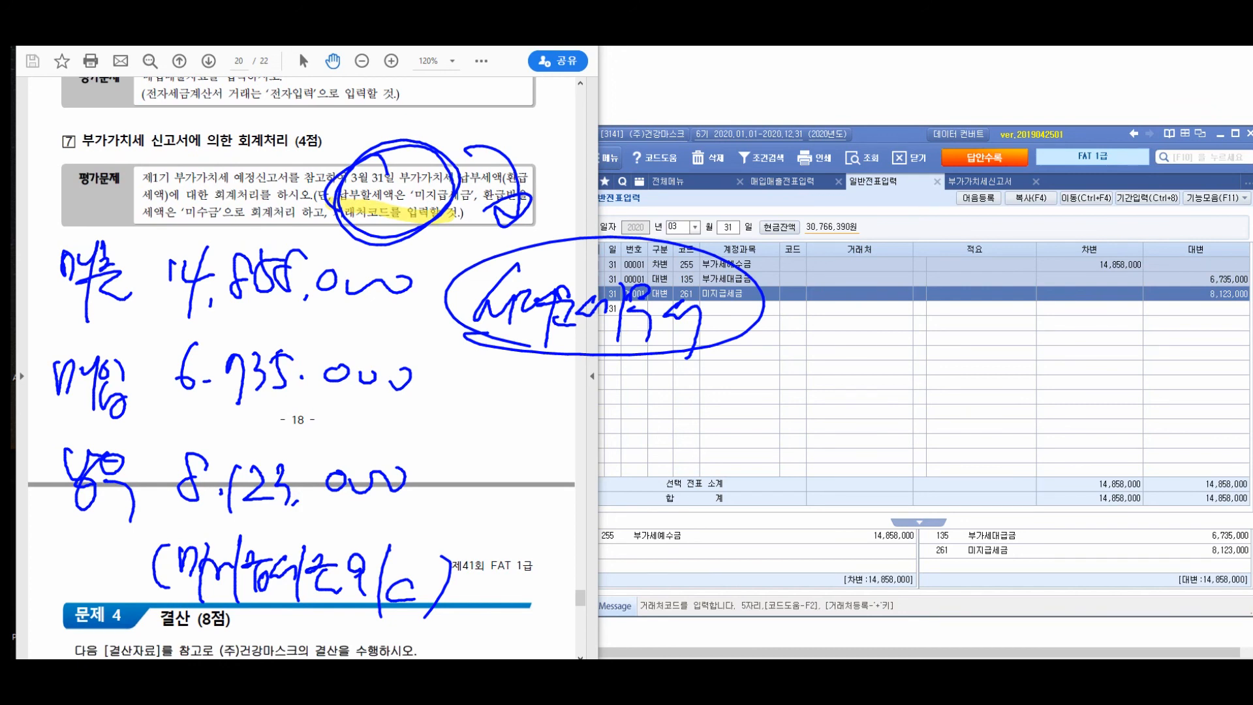
key("Escape")
- Assign 서대문세무서 (code 60000) as the vendor of the 미지급세금 line and return to the full menu (전체메뉴)
left_click(792, 293)
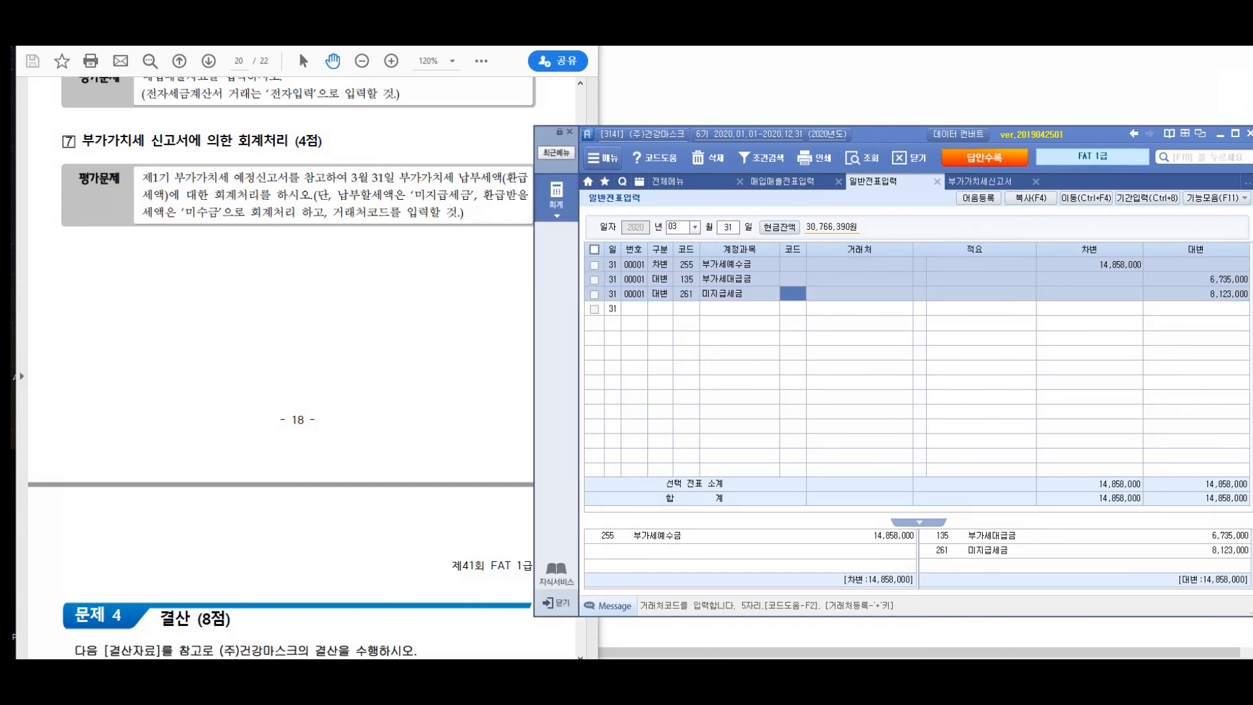
key("Return")
type("서대문세무서")
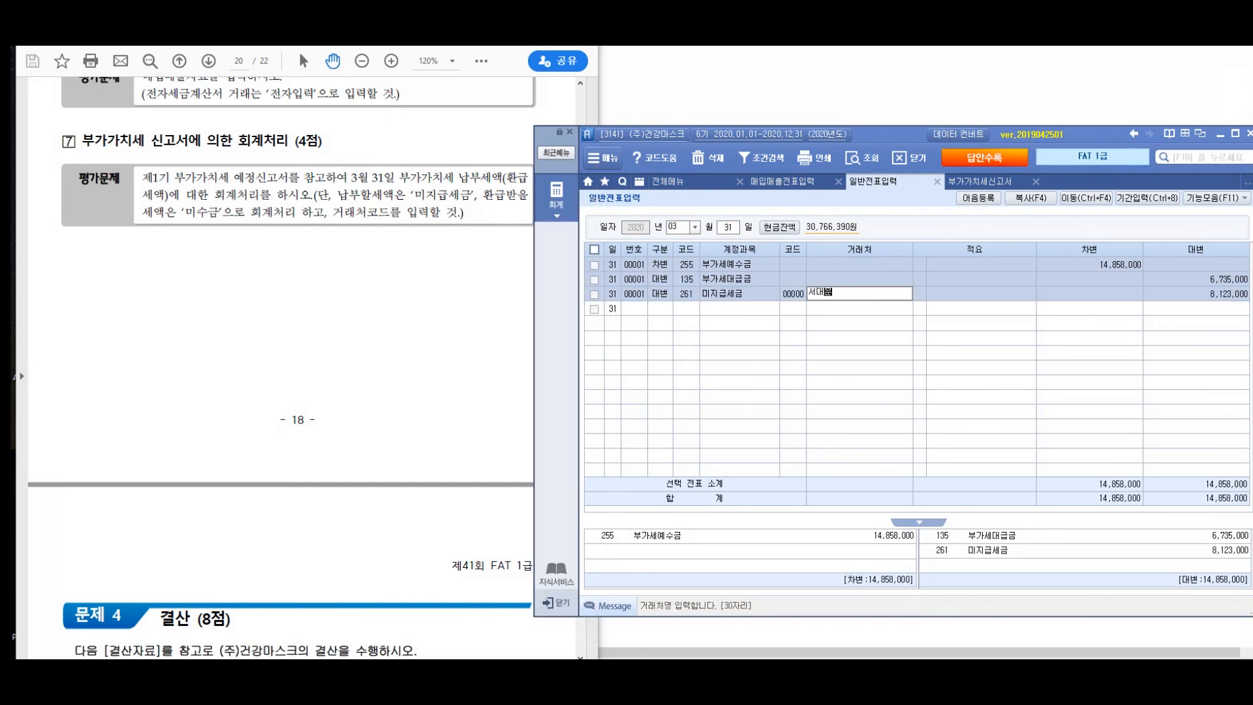
key("Return")
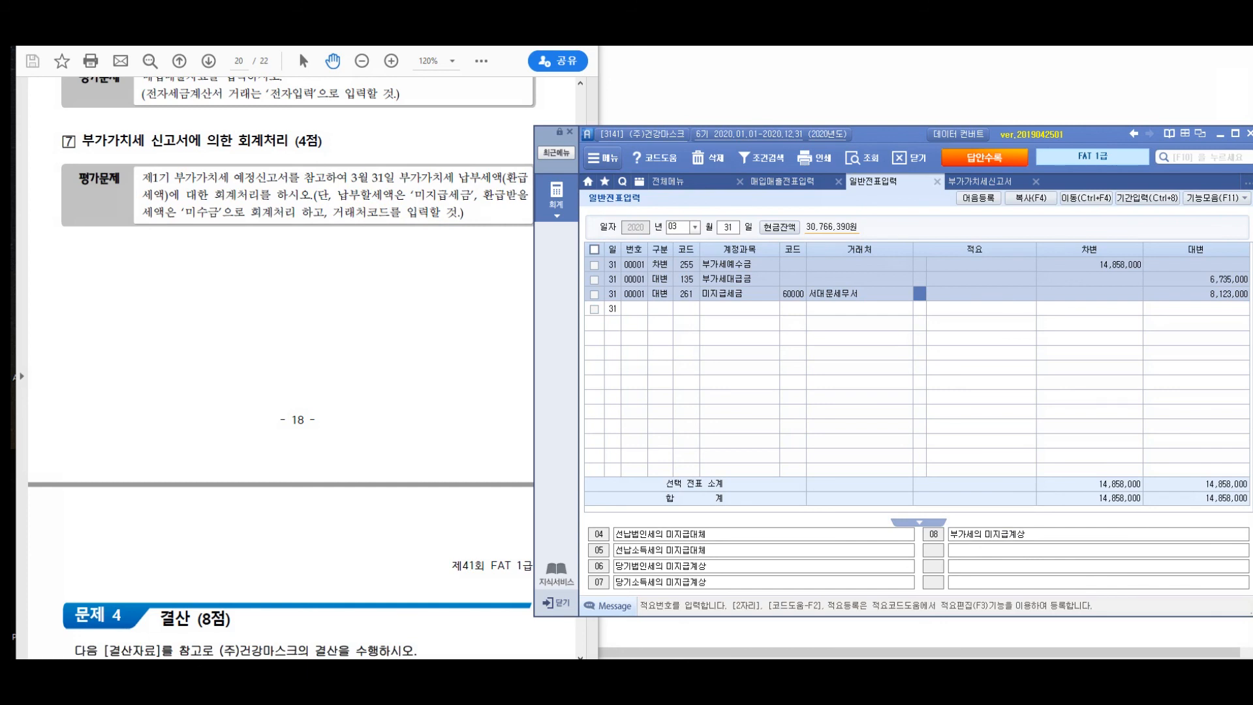
left_click(684, 182)
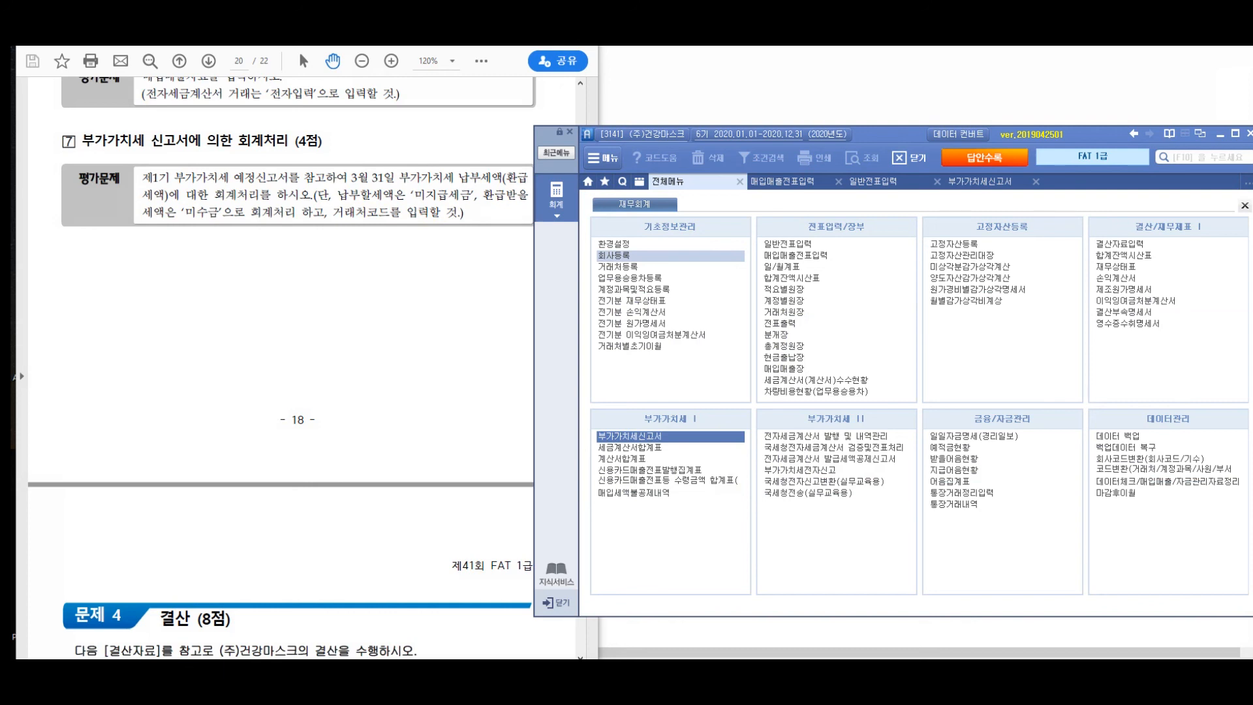
- Open the company registration (회사등록) and check the business's tax office (사업장세무서) against question 7's vendor code requirement
left_click(614, 255)
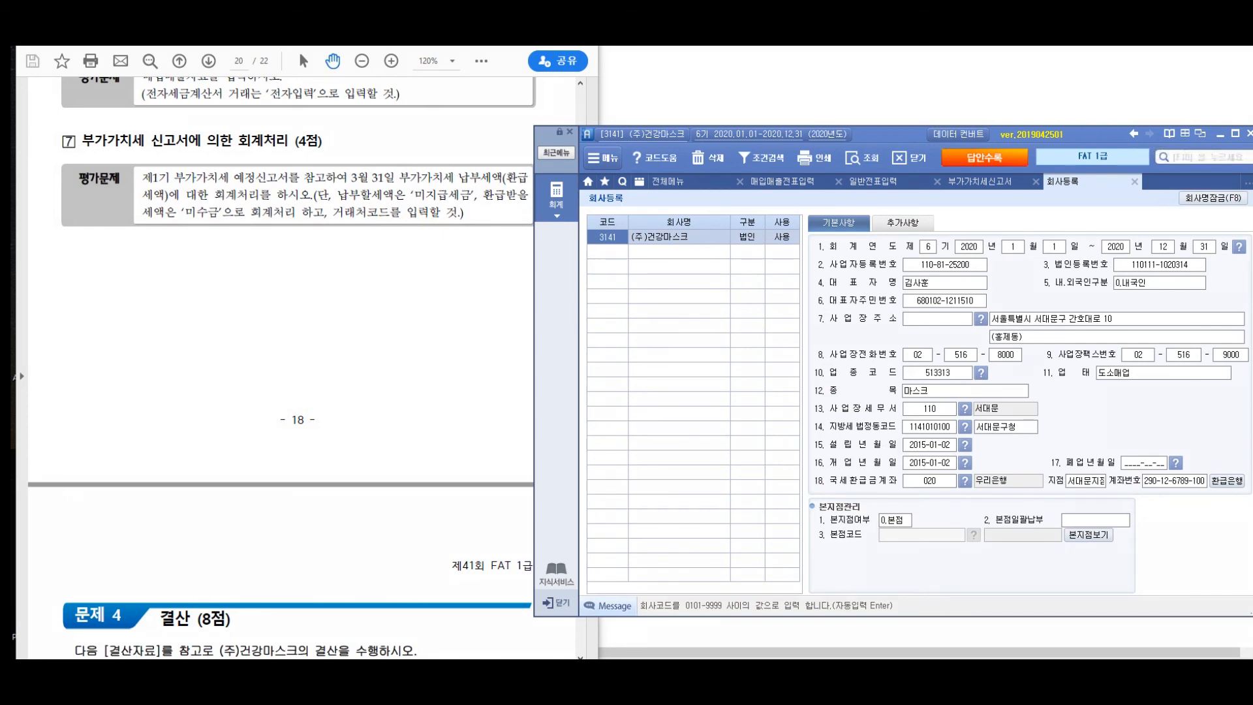
left_click_drag(333, 213, 459, 209)
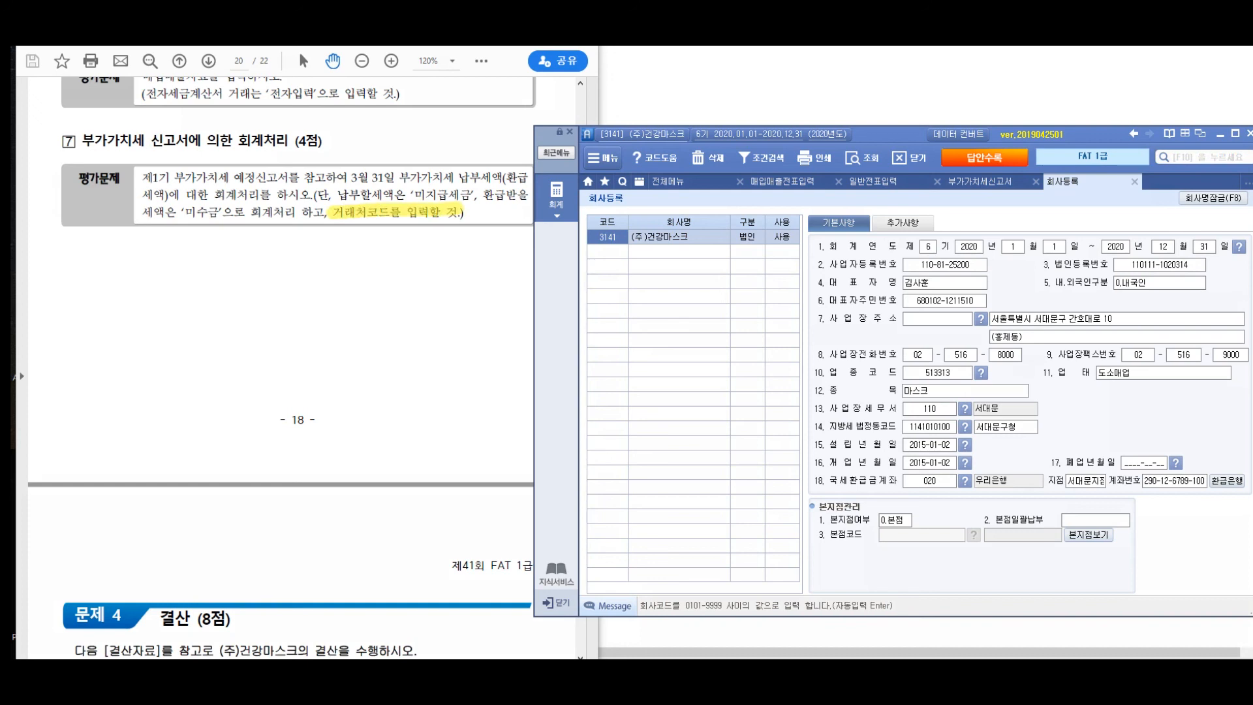
left_click_drag(815, 408, 1048, 403)
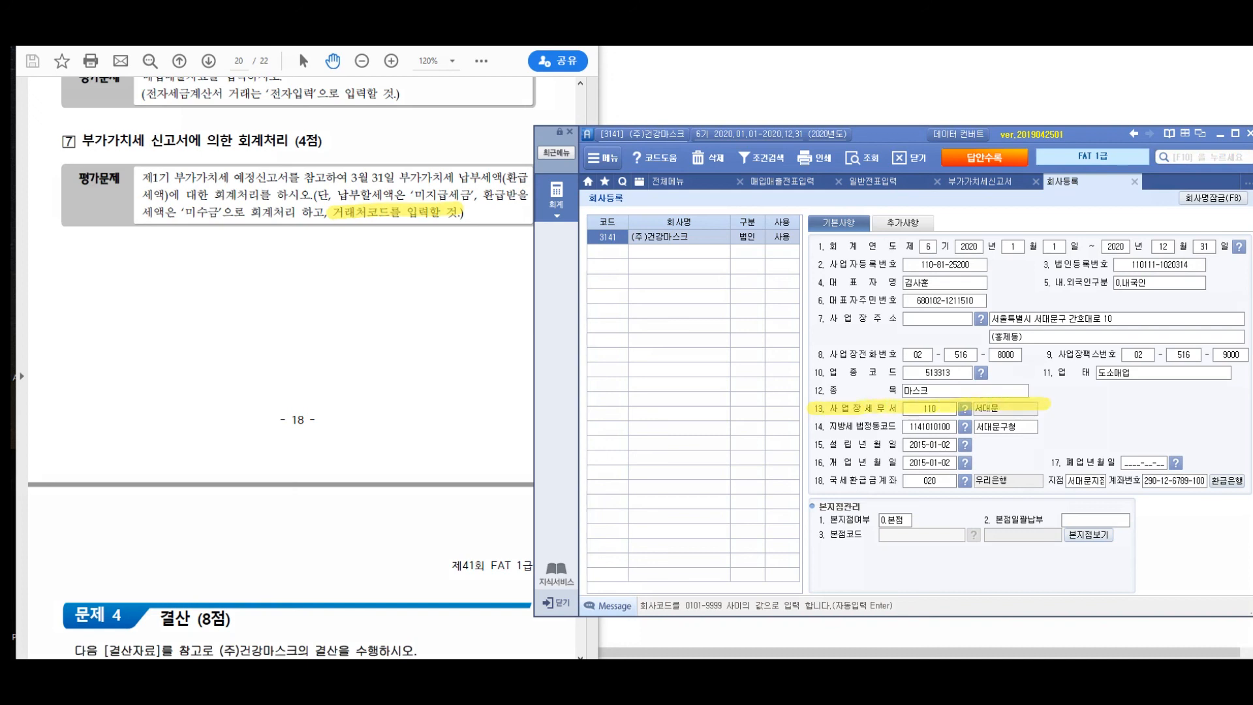
left_click_drag(872, 349, 868, 457)
mouse_move(721, 290)
left_mouse_down()
mouse_move(796, 314)
mouse_move(828, 294)
left_mouse_up()
mouse_move(821, 287)
left_mouse_down()
mouse_move(821, 343)
mouse_move(860, 350)
left_mouse_up()
mouse_move(881, 308)
left_mouse_down()
mouse_move(901, 300)
mouse_move(914, 317)
left_mouse_up()
left_click_drag(928, 300, 958, 382)
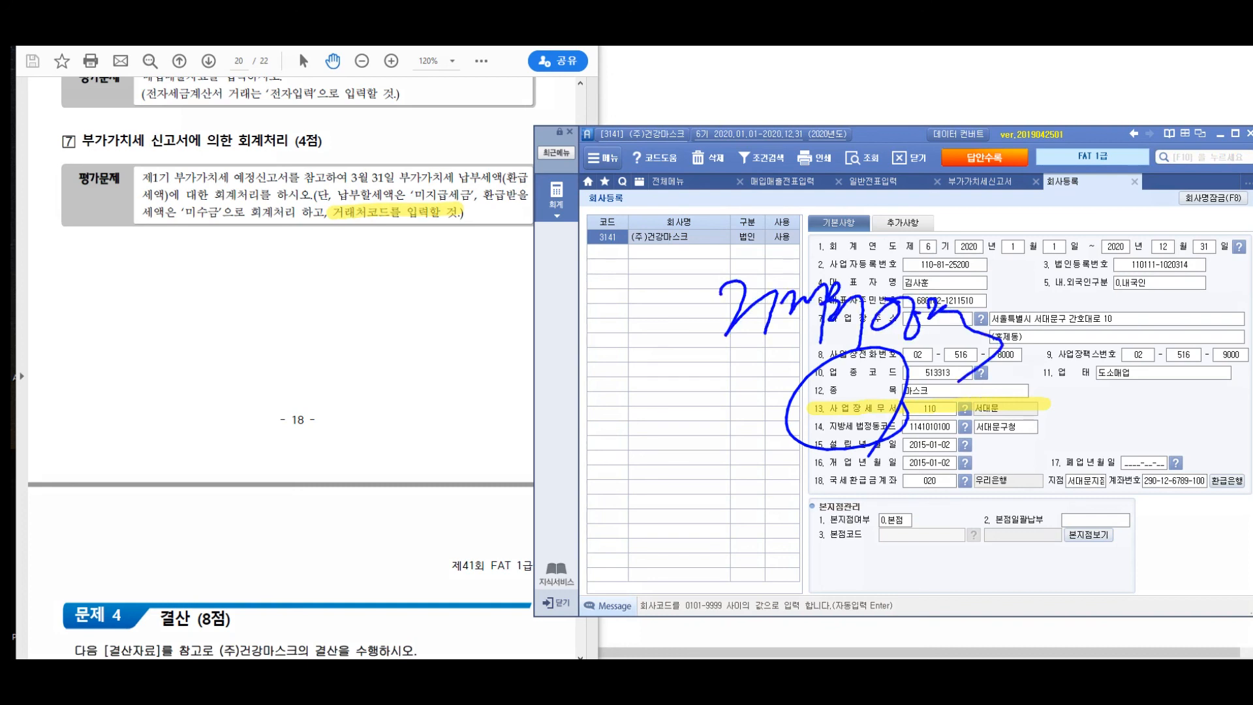
mouse_move(652, 294)
left_mouse_down()
mouse_move(658, 313)
mouse_move(718, 287)
left_mouse_up()
mouse_move(678, 331)
left_mouse_down()
mouse_move(725, 444)
mouse_move(647, 492)
left_mouse_up()
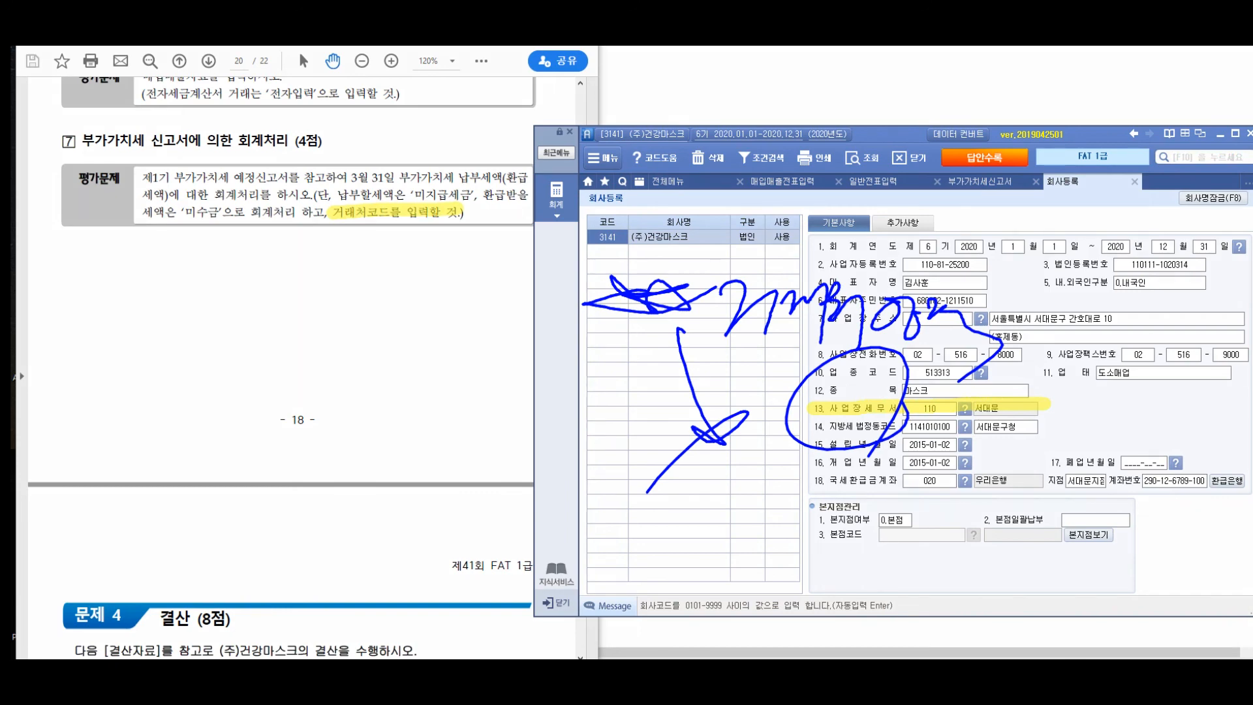
key("Escape")
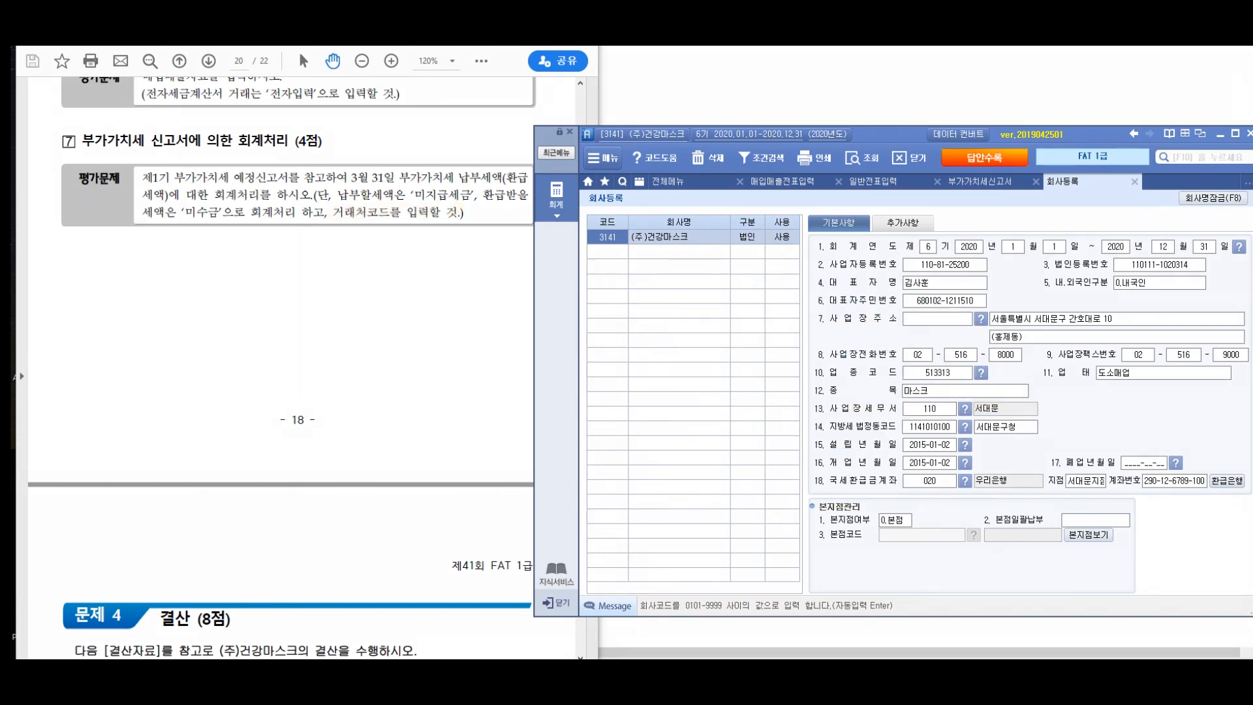
- Review the VAT return (부가가치세신고서), return to the 31 March voucher in 일반전표입력 and check the 미지급세금 line's vendor code
left_click(981, 181)
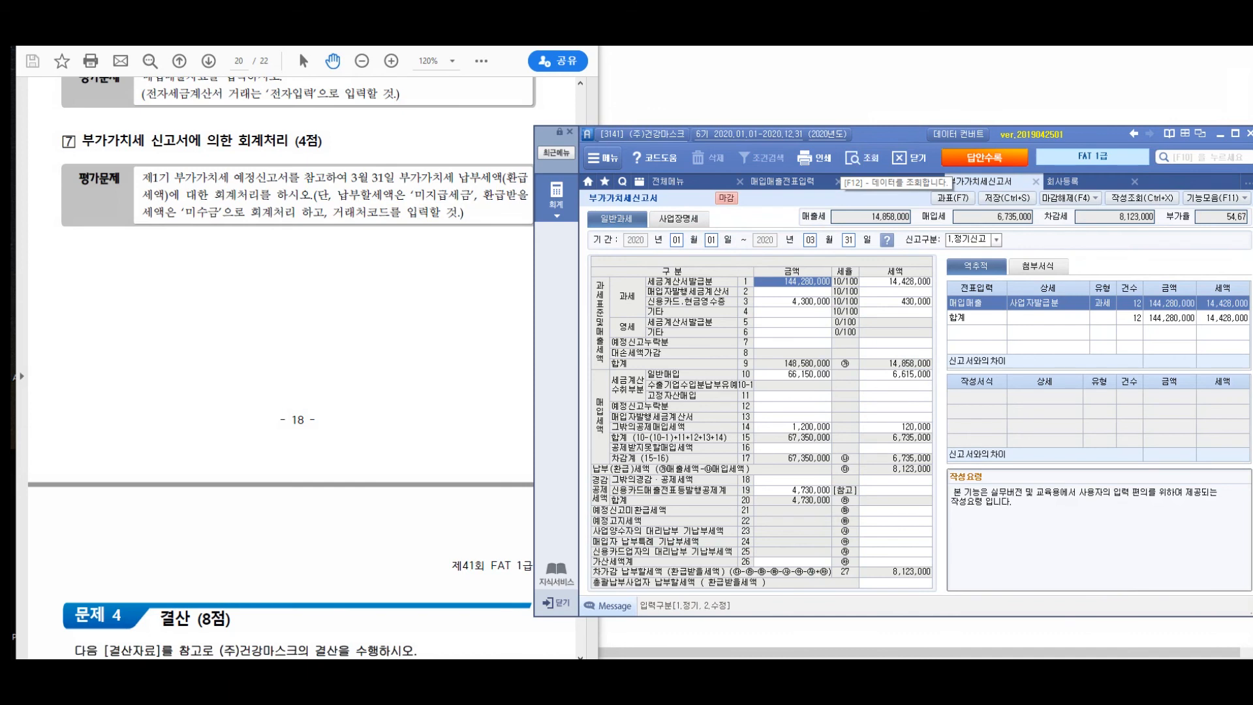
left_click(875, 181)
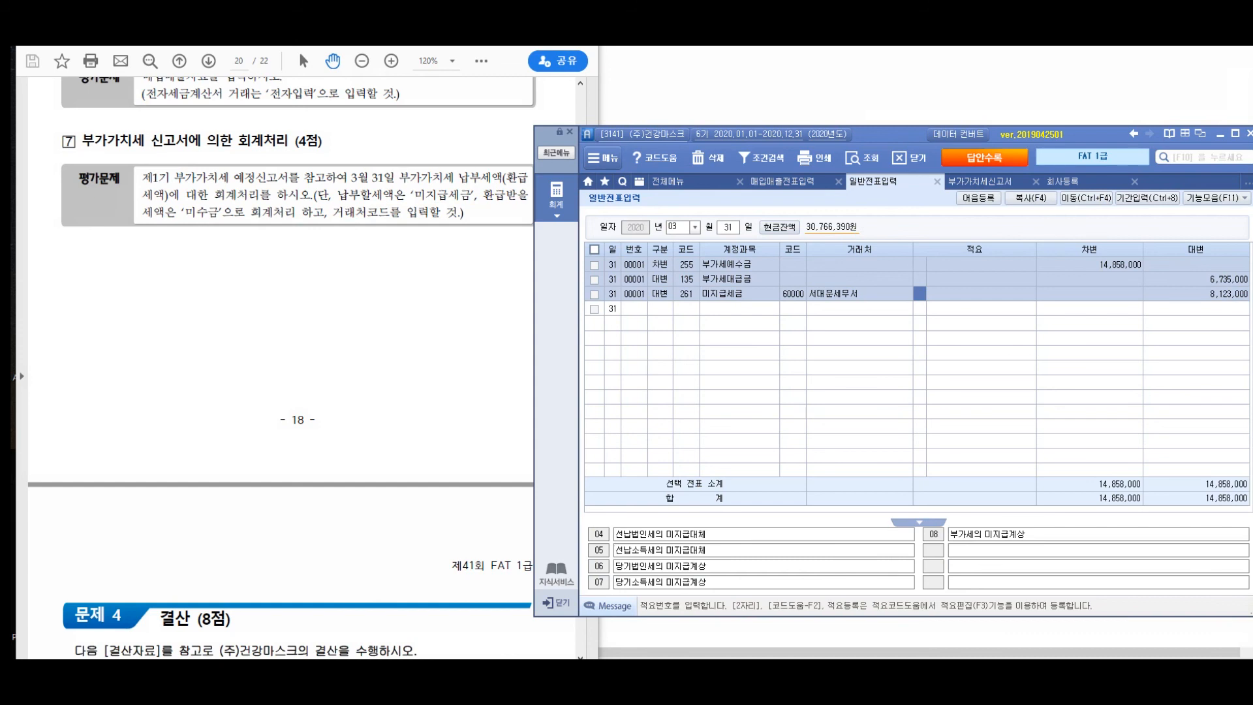
key("Return")
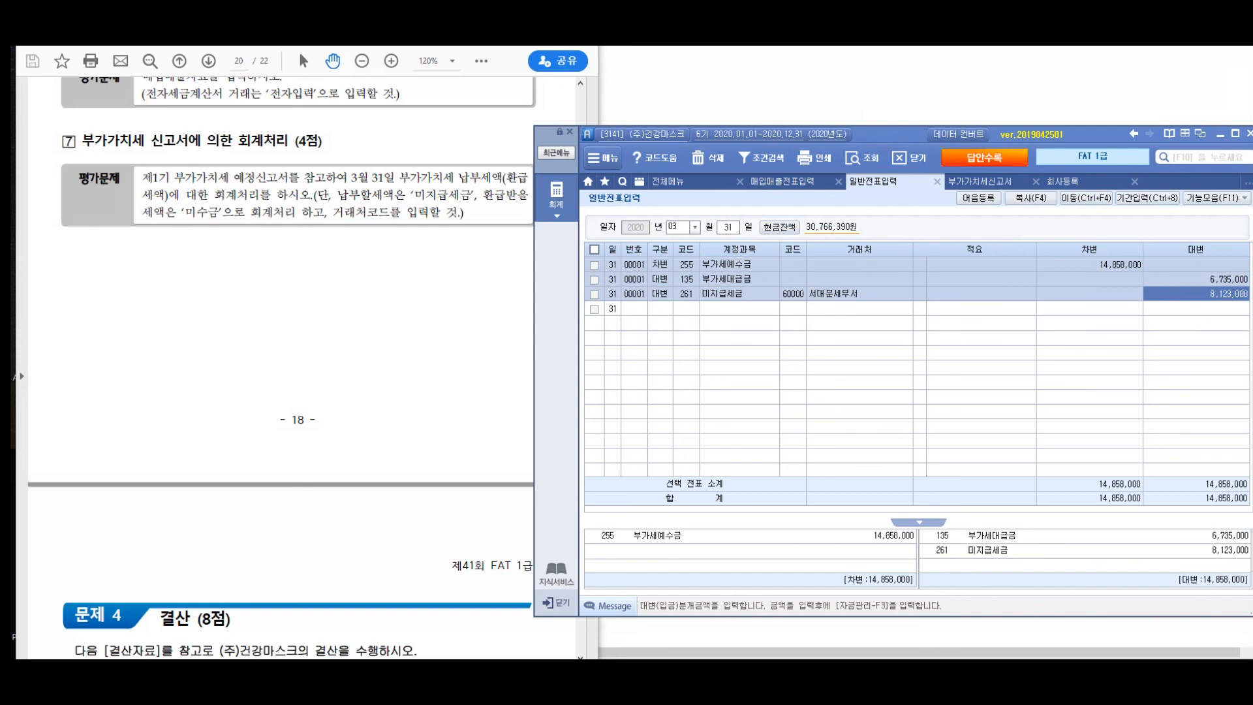
left_click(793, 294)
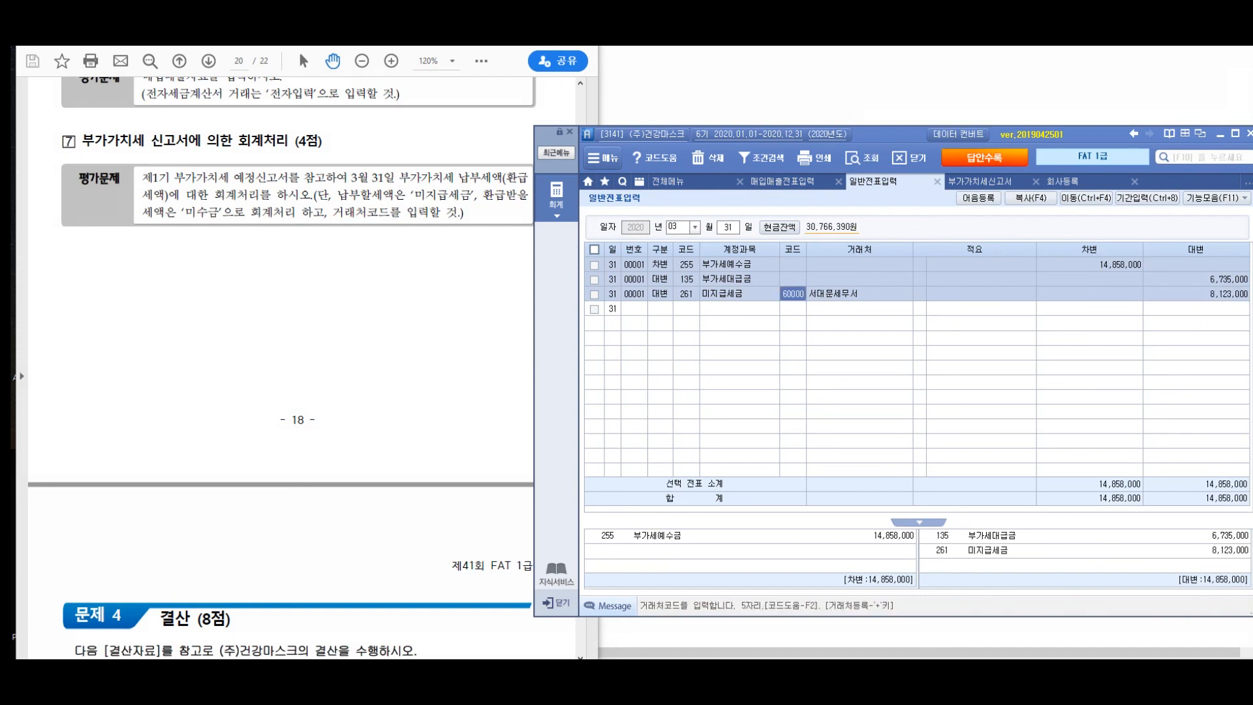